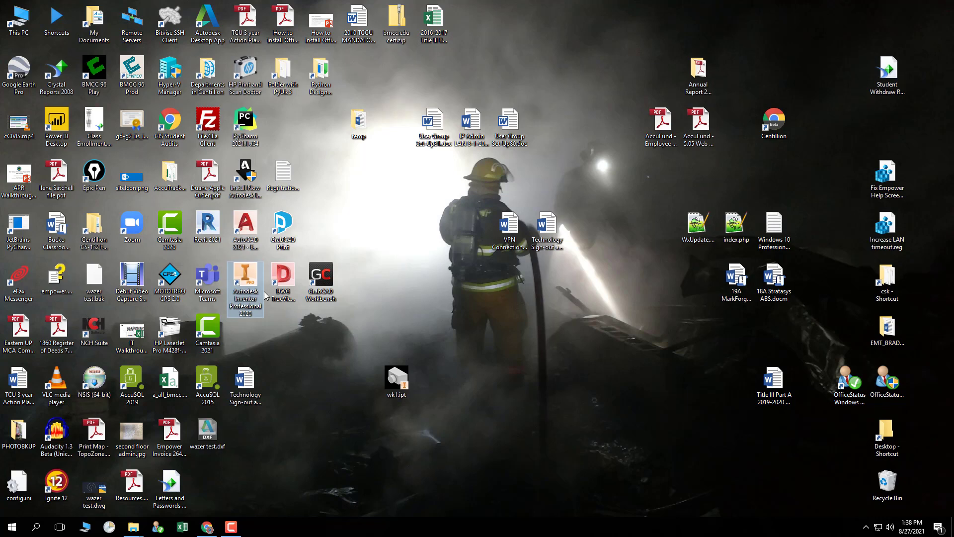
Launch Inventor and create a new part from the Metric Standard (mm).ipt template.
double_click(245, 277)
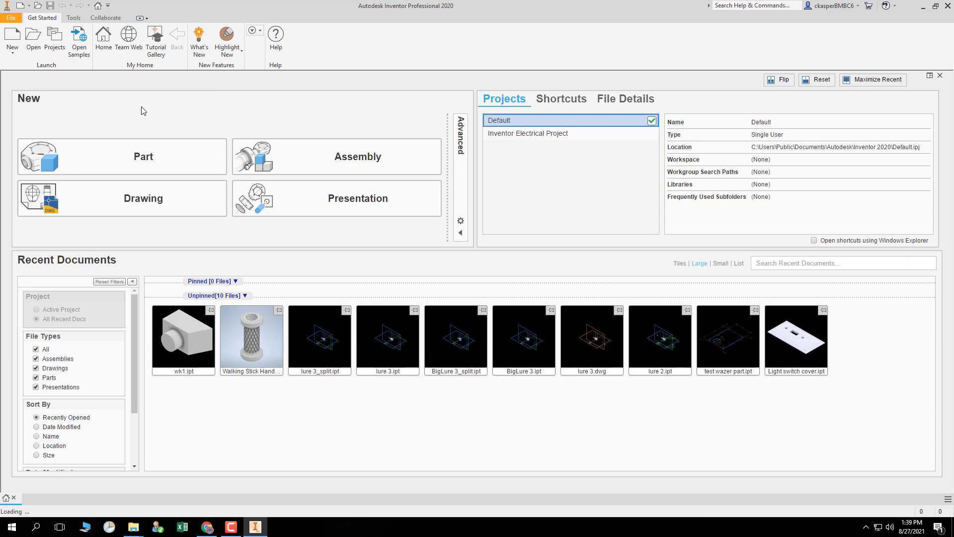
click(12, 37)
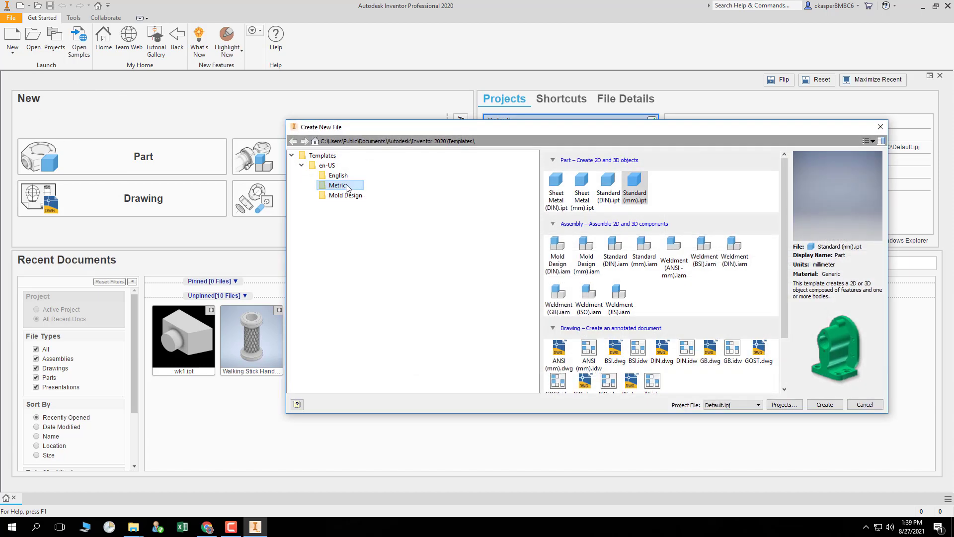
click(342, 180)
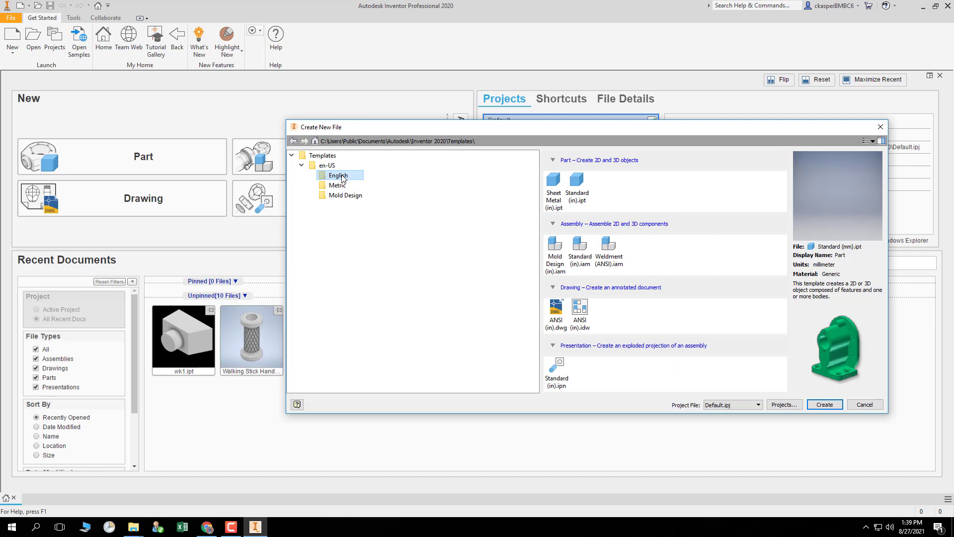
click(345, 187)
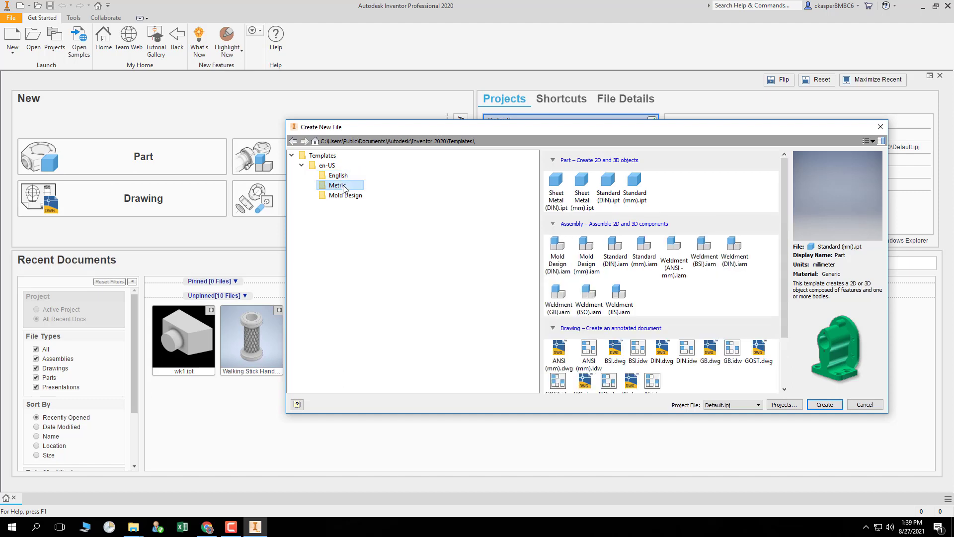
click(639, 182)
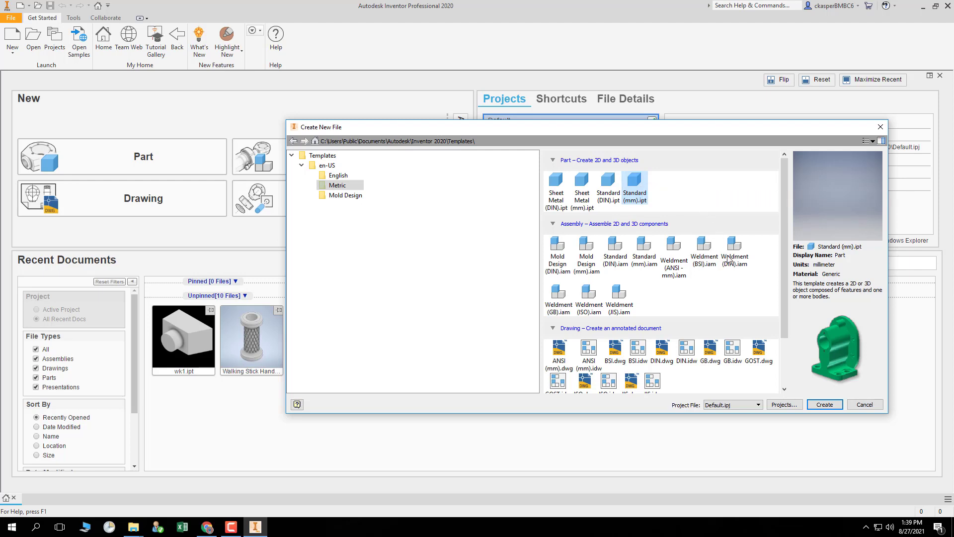
click(835, 406)
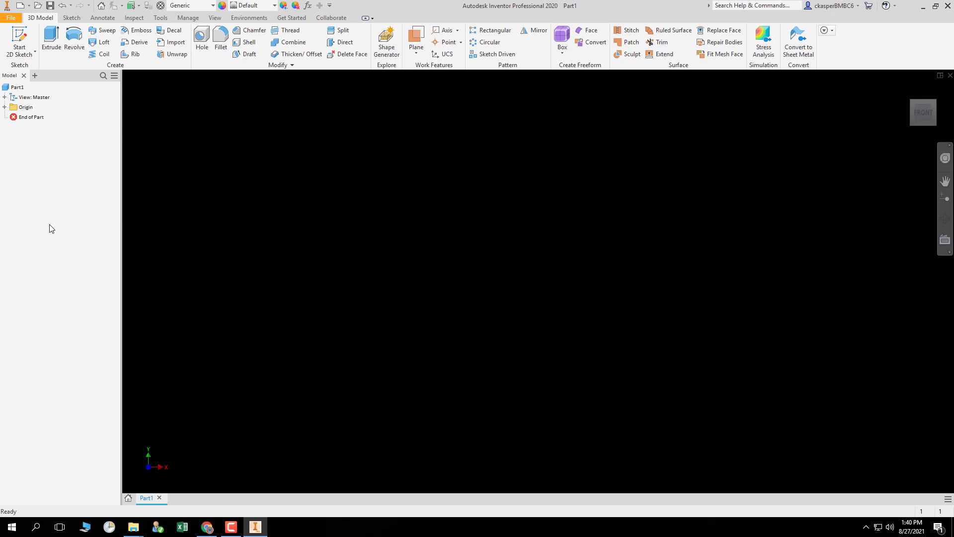
Browse the File menu and each ribbon tab to survey the available commands.
click(11, 19)
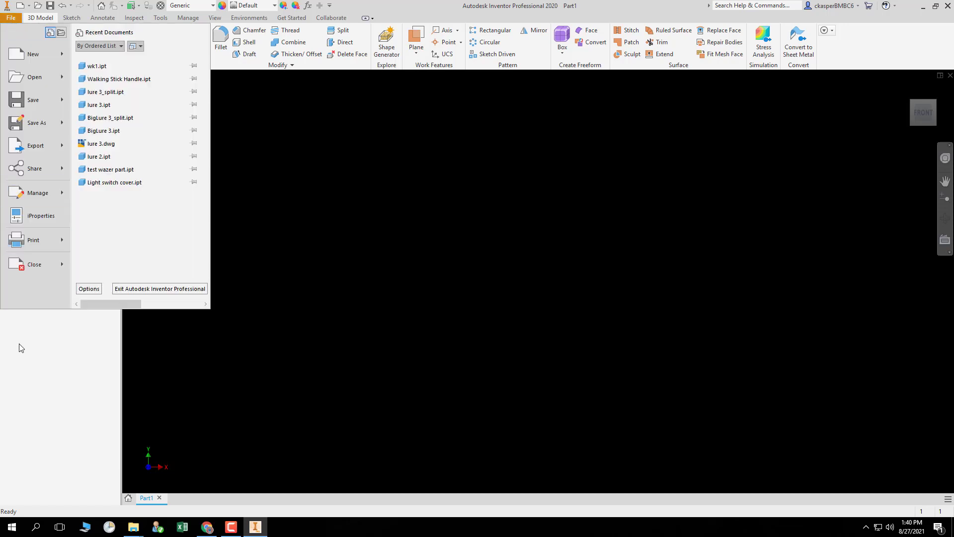
click(56, 369)
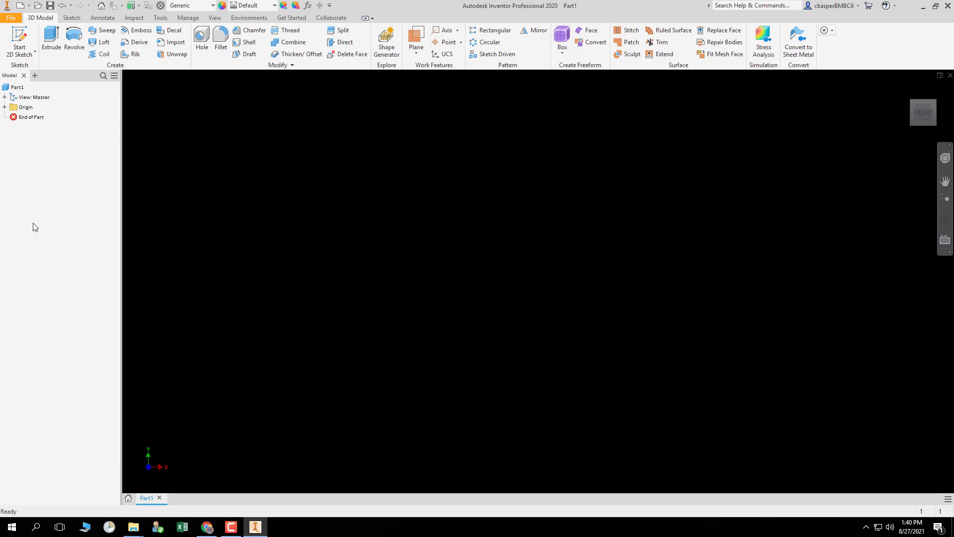
click(100, 19)
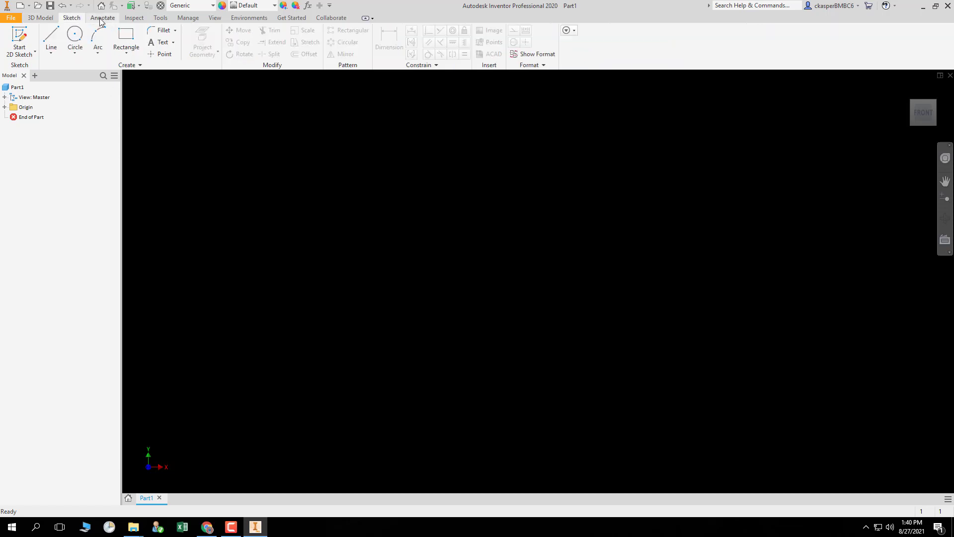
click(141, 18)
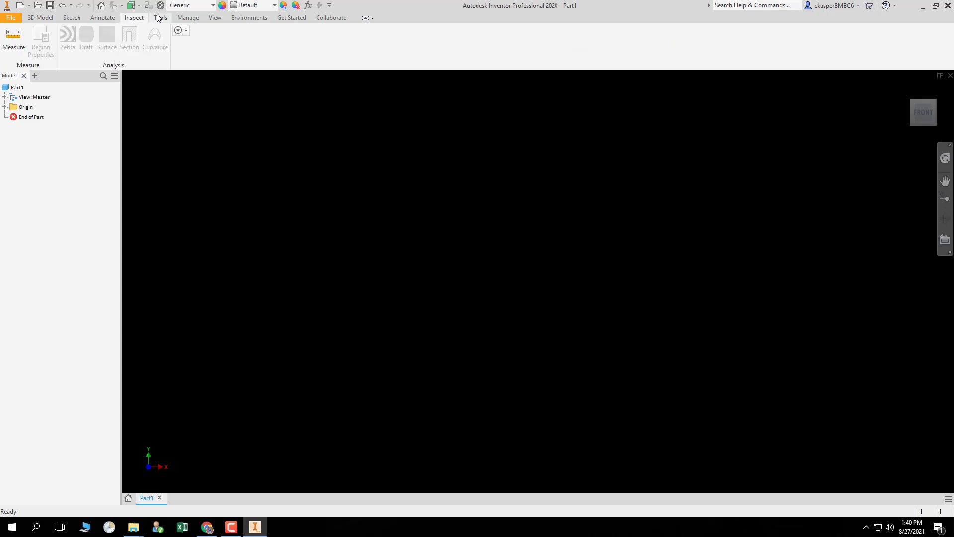
click(160, 18)
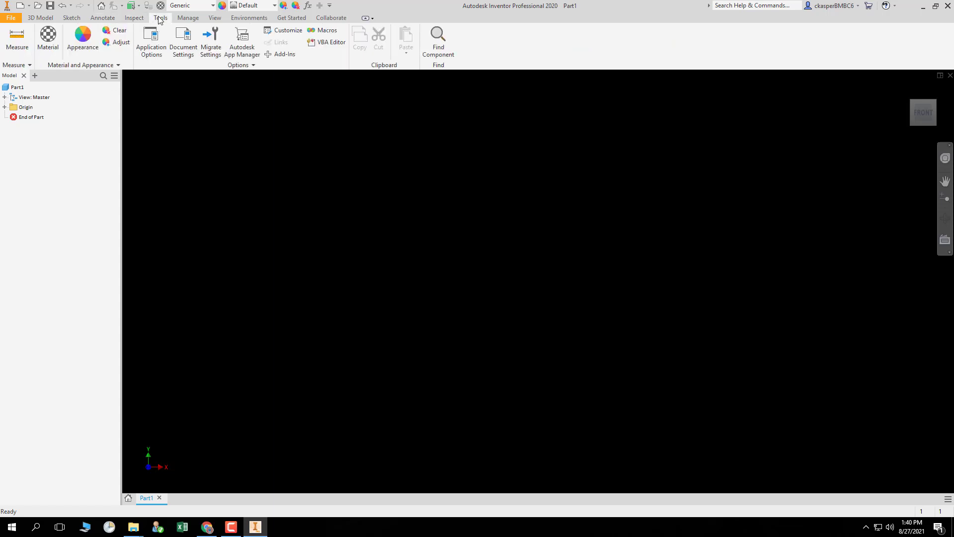
click(190, 19)
click(215, 18)
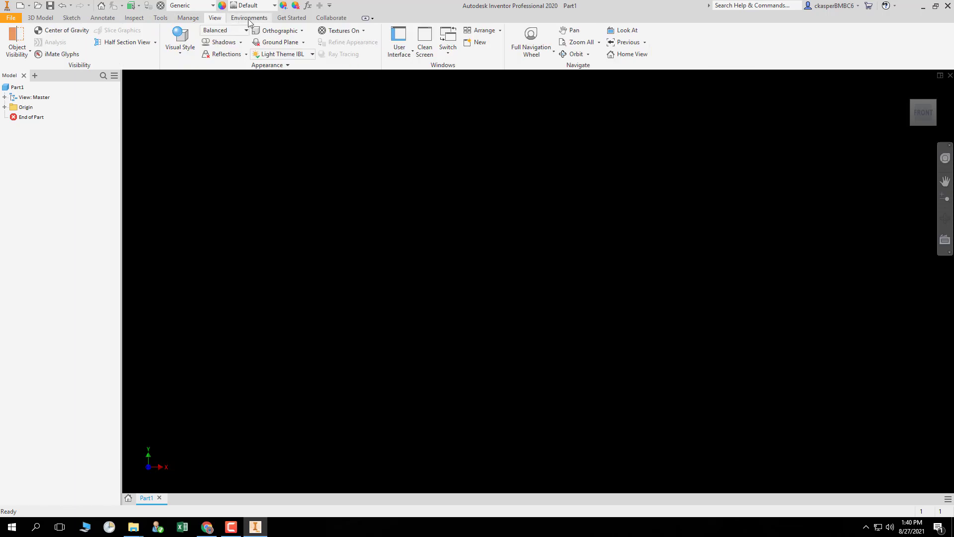
click(261, 20)
click(290, 19)
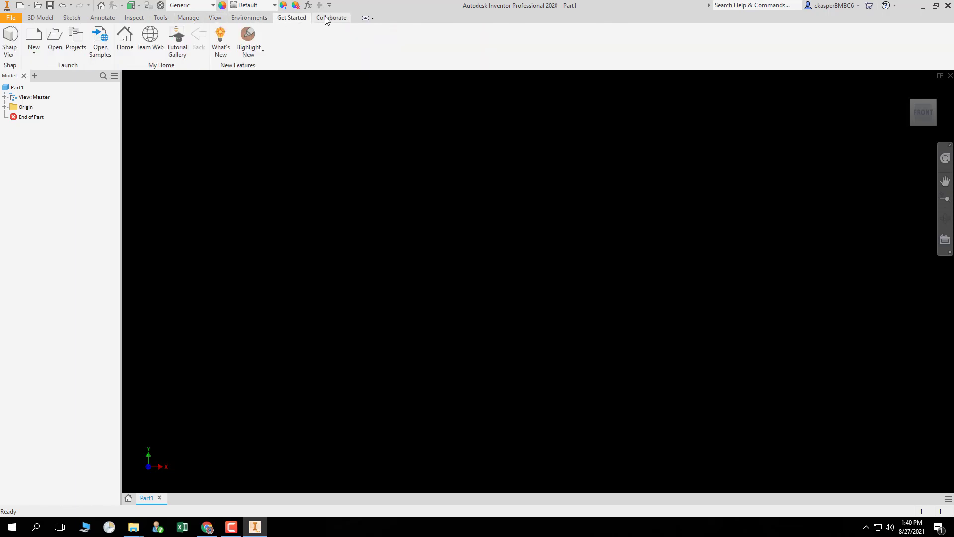
click(327, 19)
click(70, 18)
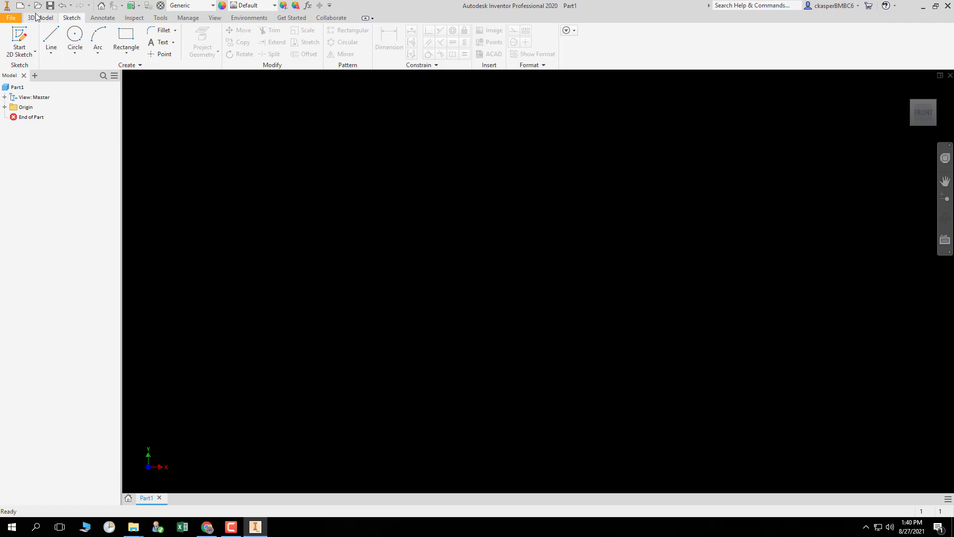
click(40, 18)
click(73, 19)
Start a 2D sketch on the XZ Plane of the origin.
click(24, 35)
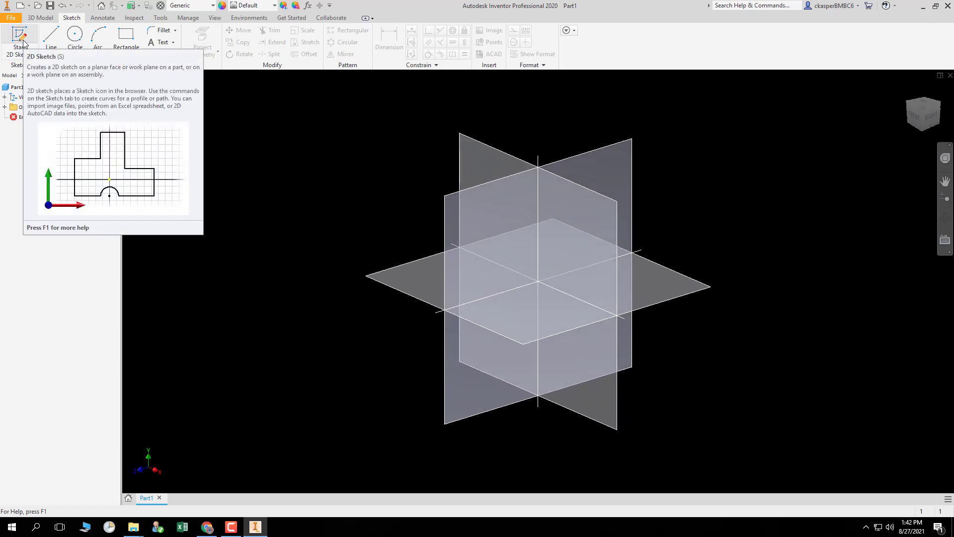
click(23, 42)
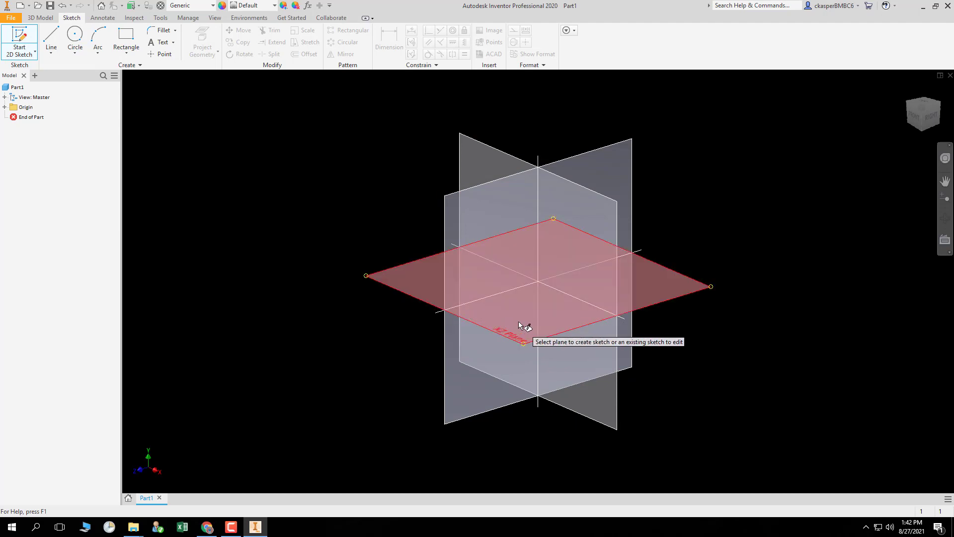
mouse_move(518, 322)
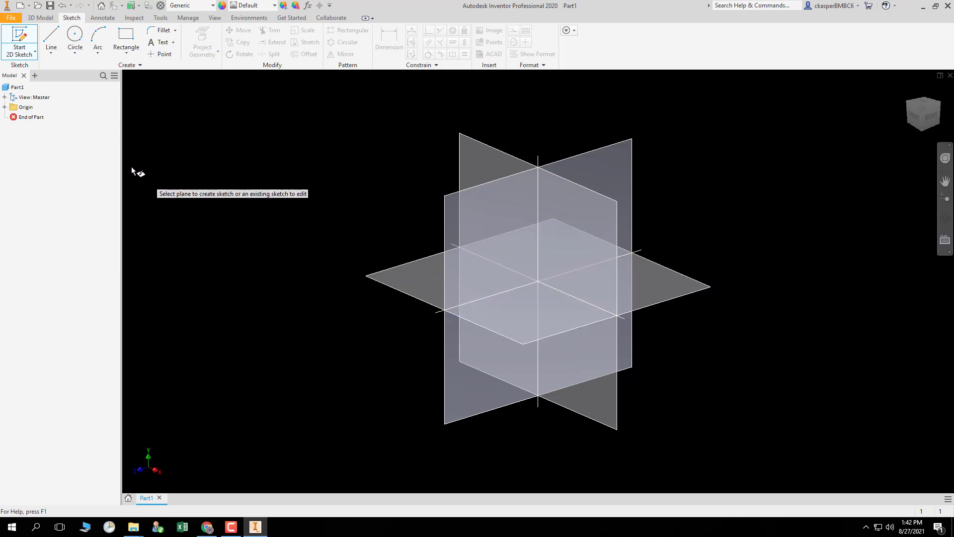
click(5, 107)
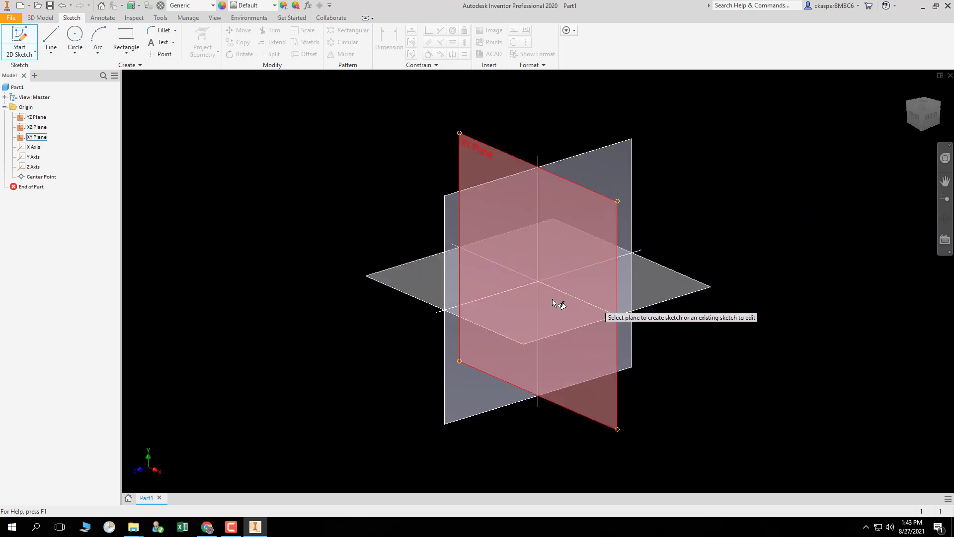
click(421, 276)
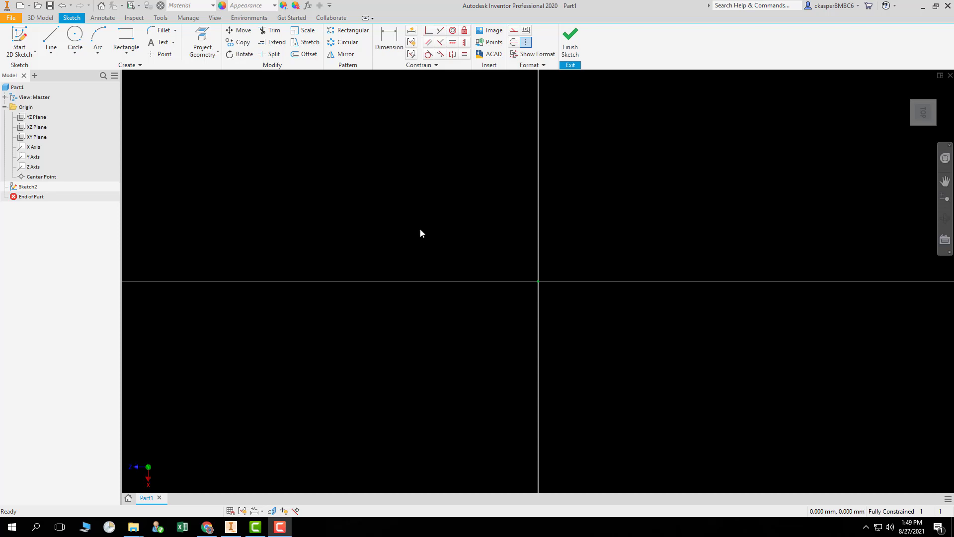
Draw a circle centred on the sketch origin, about 30 mm in diameter.
click(77, 36)
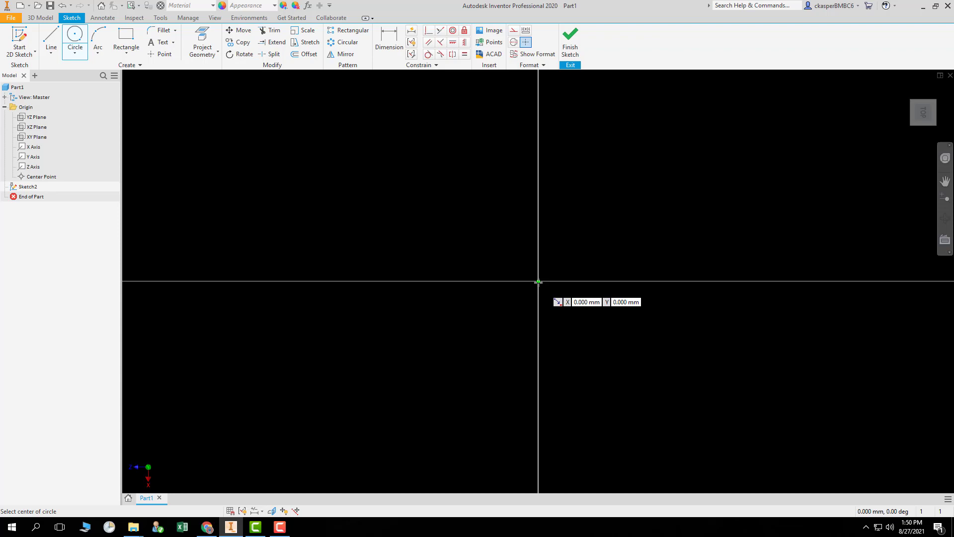
click(538, 282)
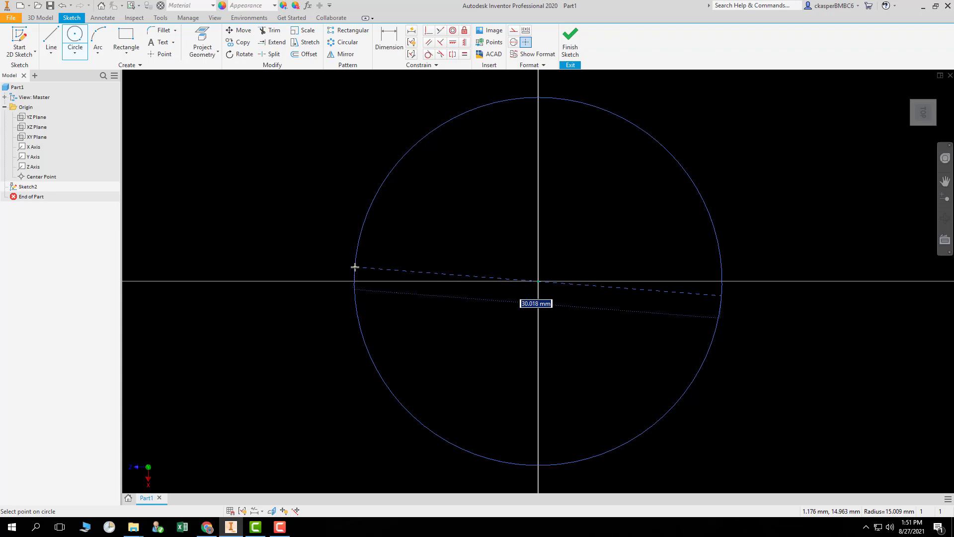
click(355, 267)
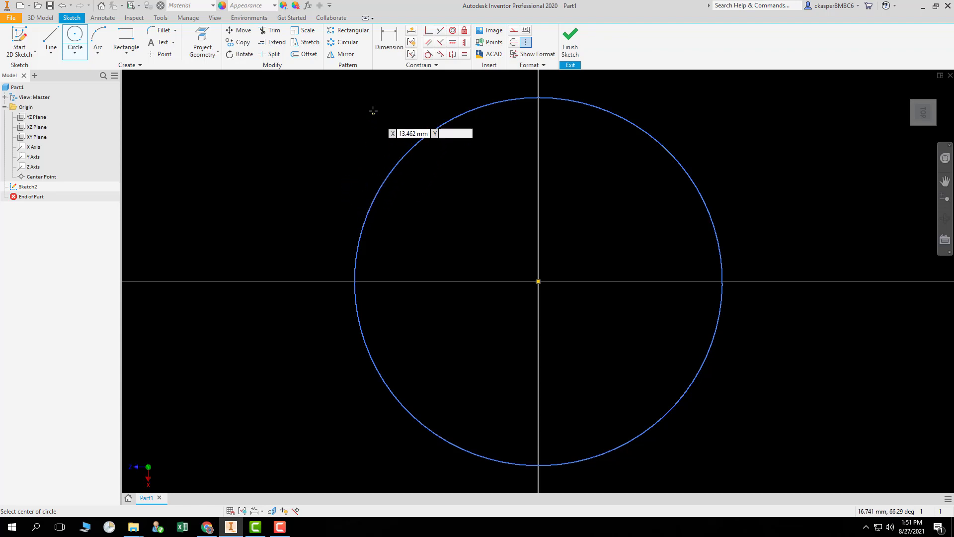
Add a diameter dimension to the circle and set it to 30 mm.
click(390, 40)
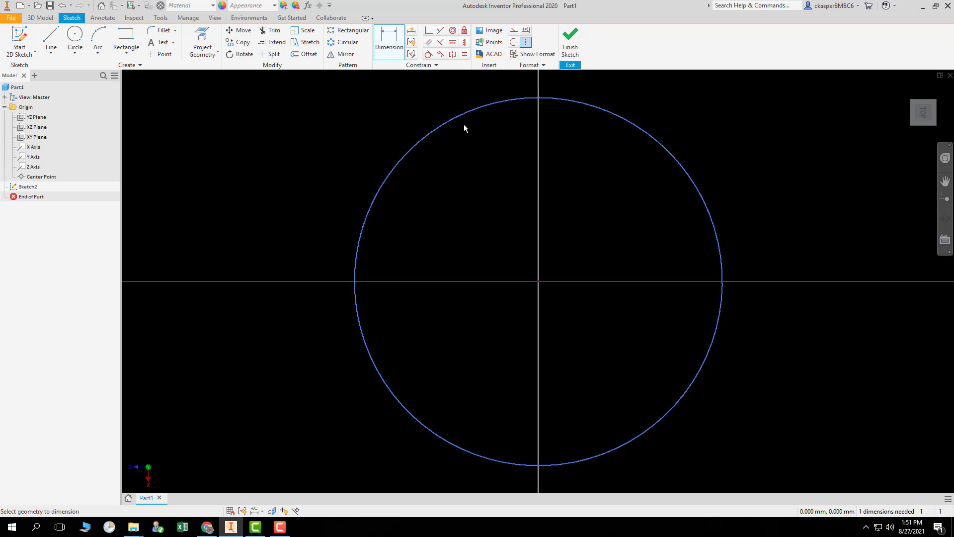
click(435, 130)
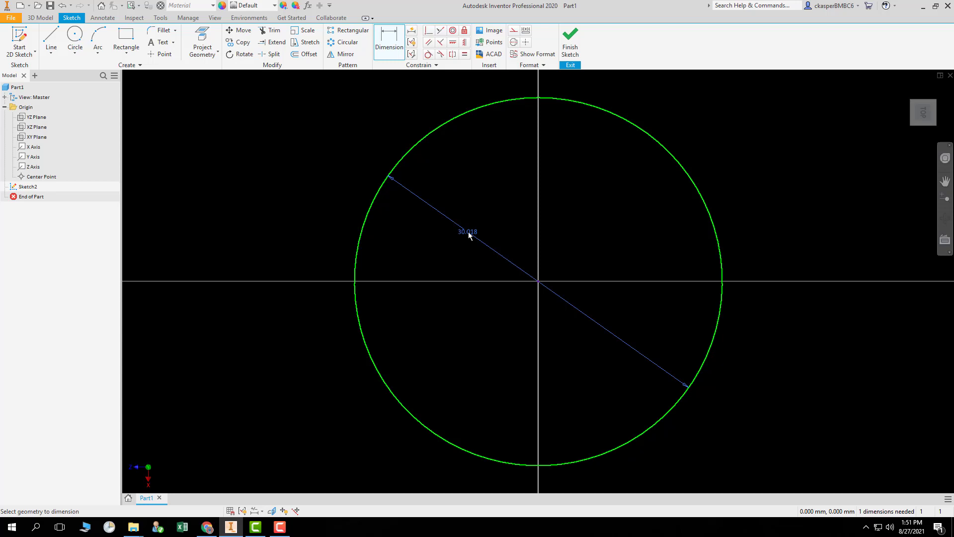
click(470, 236)
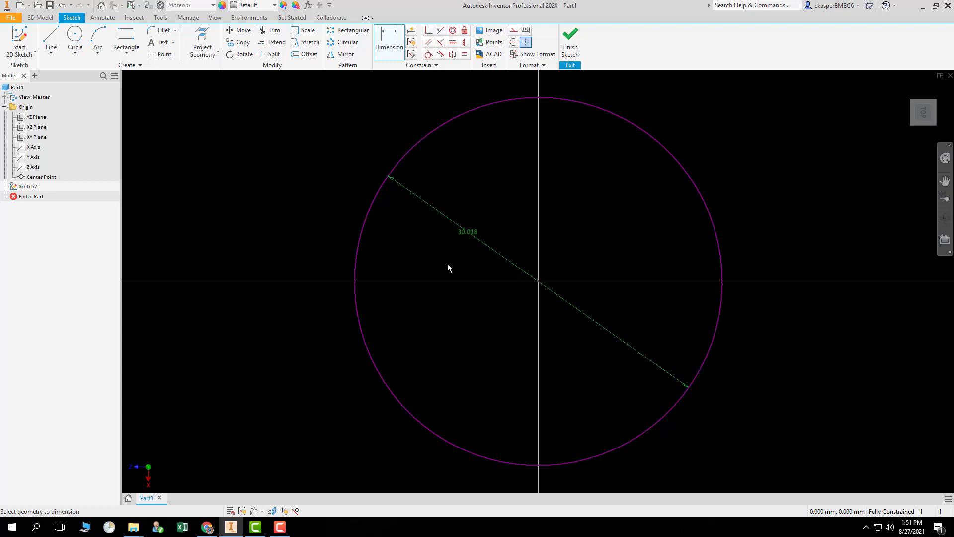
double_click(467, 236)
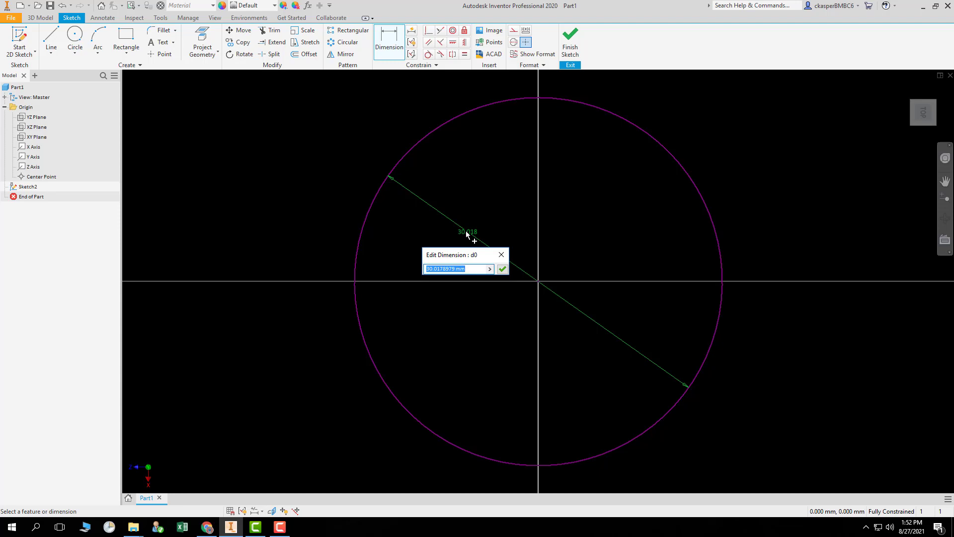
text(30)
key(Return)
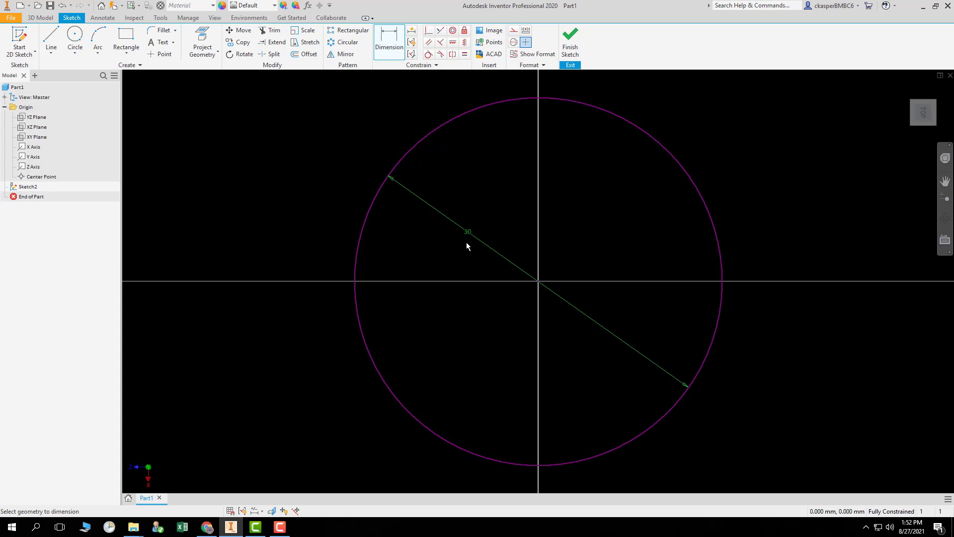
Set the circle's diameter to 25 mm.
double_click(468, 233)
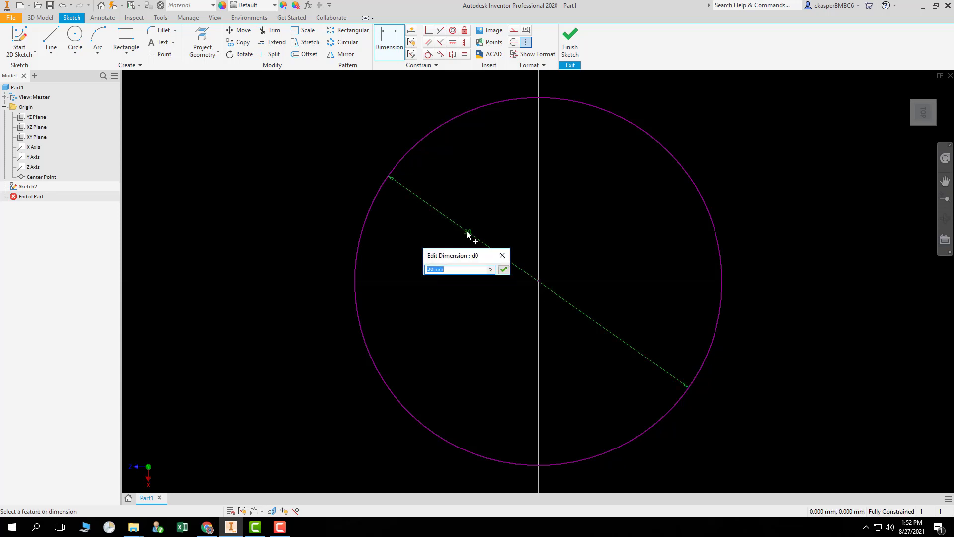
text(25)
key(Return)
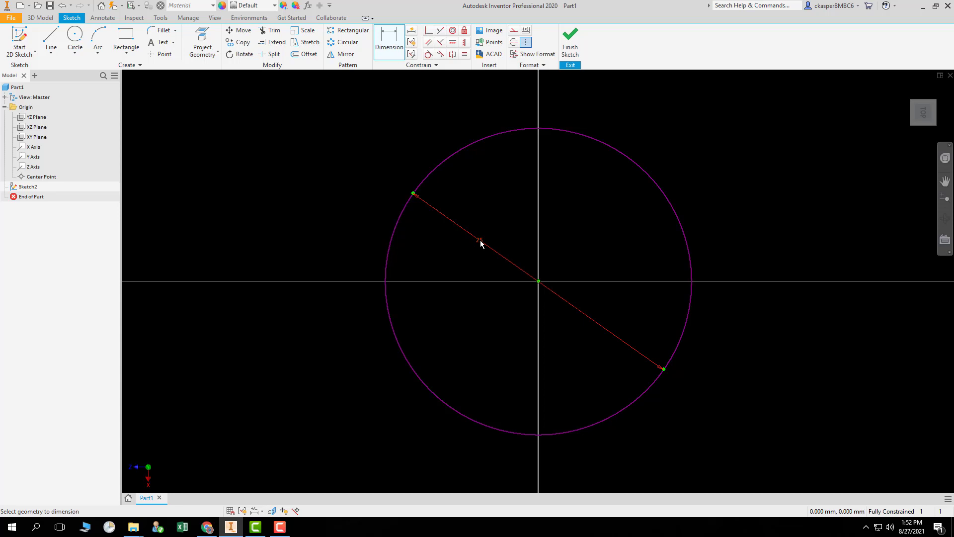
Set the circle's diameter to 0.5 in, entering the value in inches.
click(482, 243)
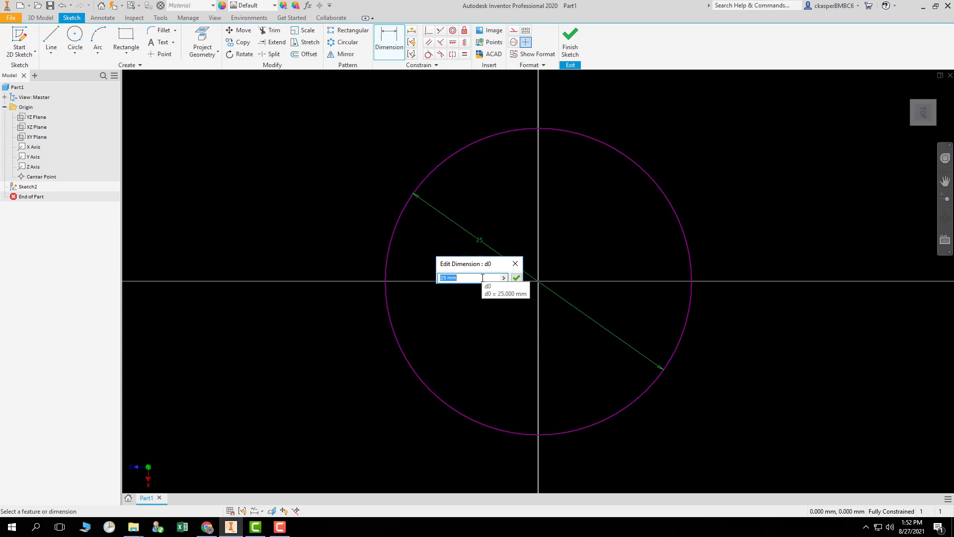
text(1)
key(BackSpace)
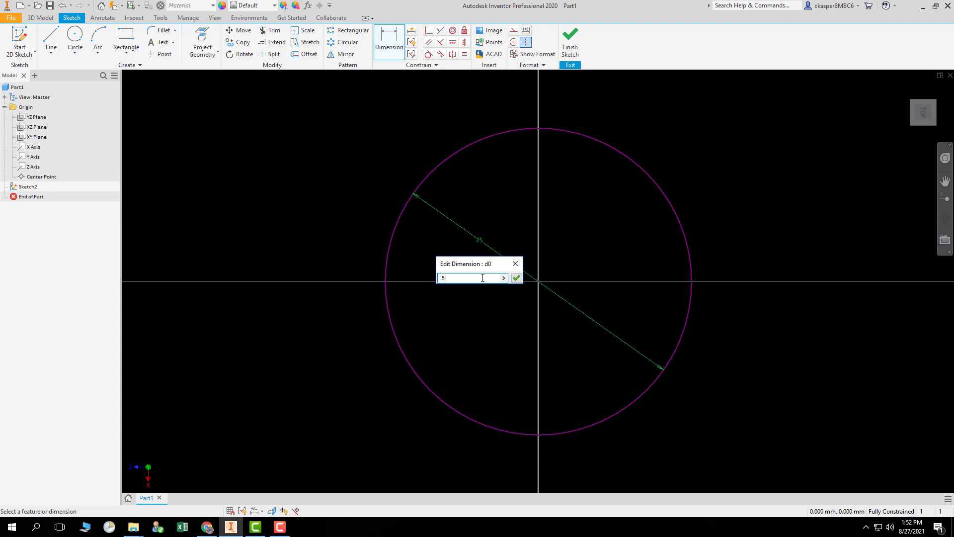
text(.5 in)
key(Return)
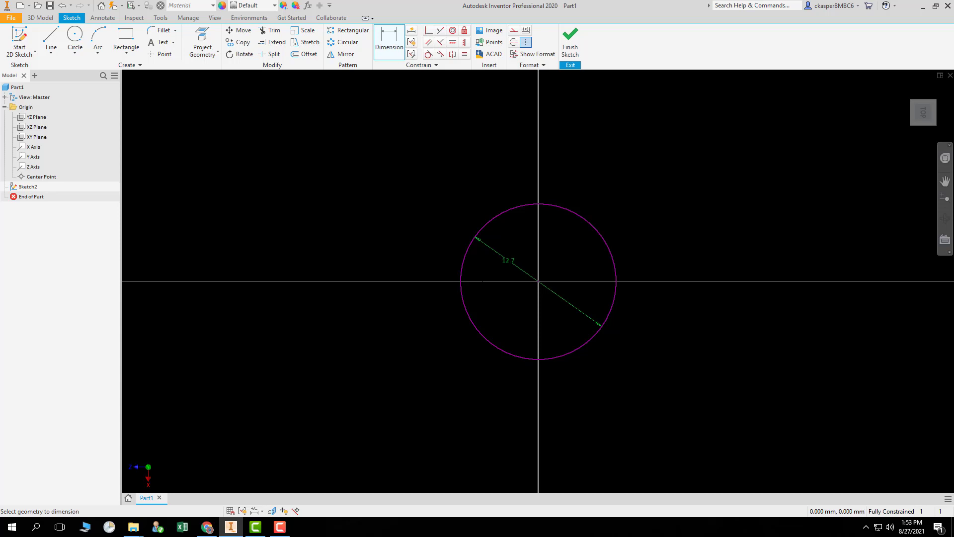
Set the circle's diameter to 0.0125 ft, entering the value in feet.
click(507, 265)
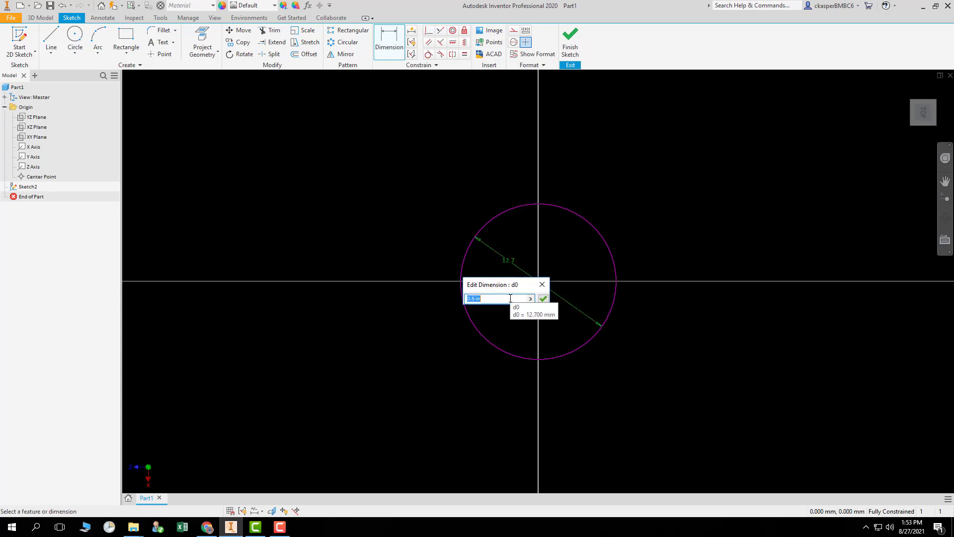
key(BackSpace)
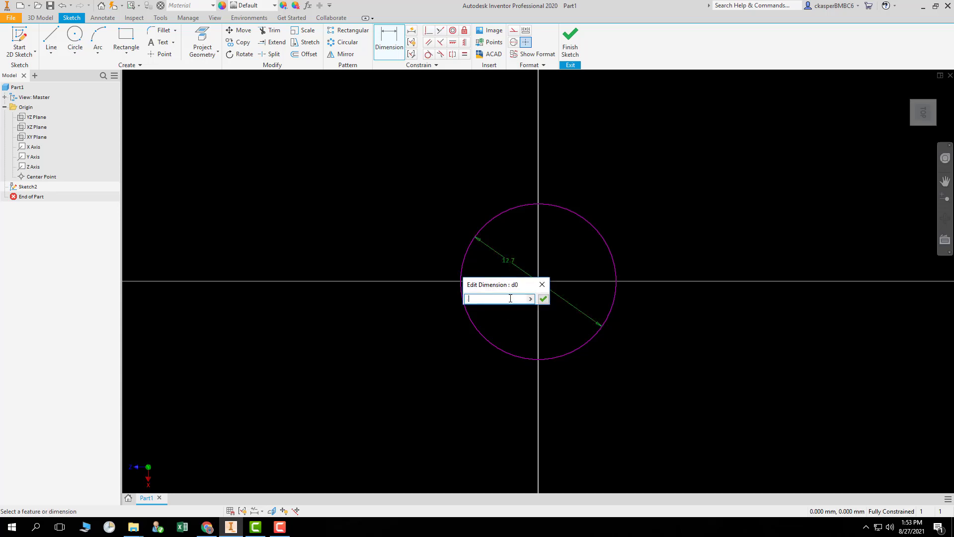
text(.0125 ft)
key(Return)
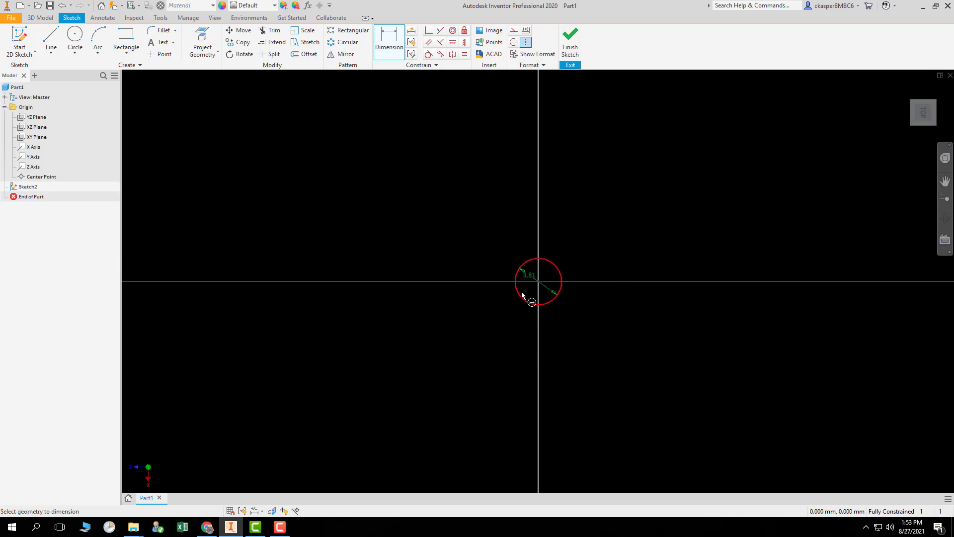
Set the circle's diameter to 5 cm, entering the value in centimetres.
double_click(531, 279)
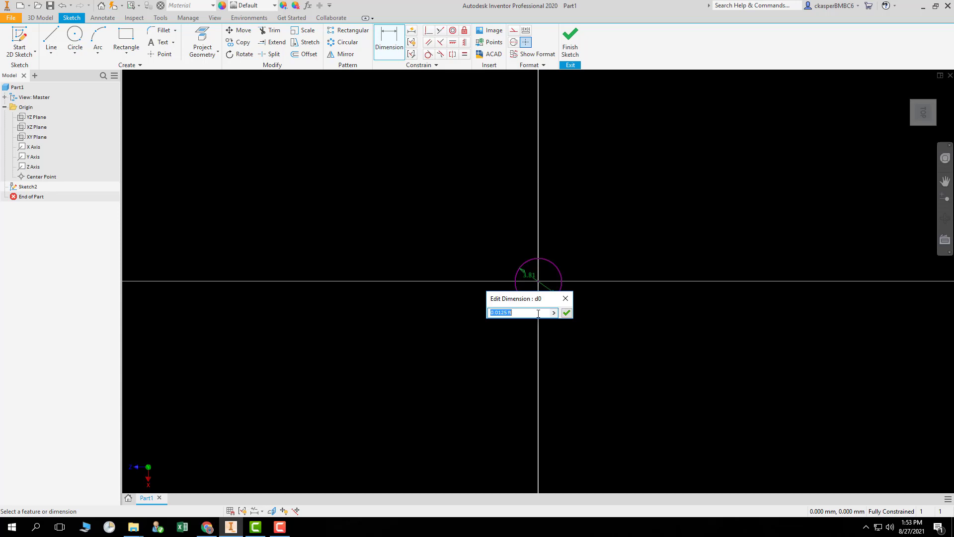
text(5 cm)
key(Return)
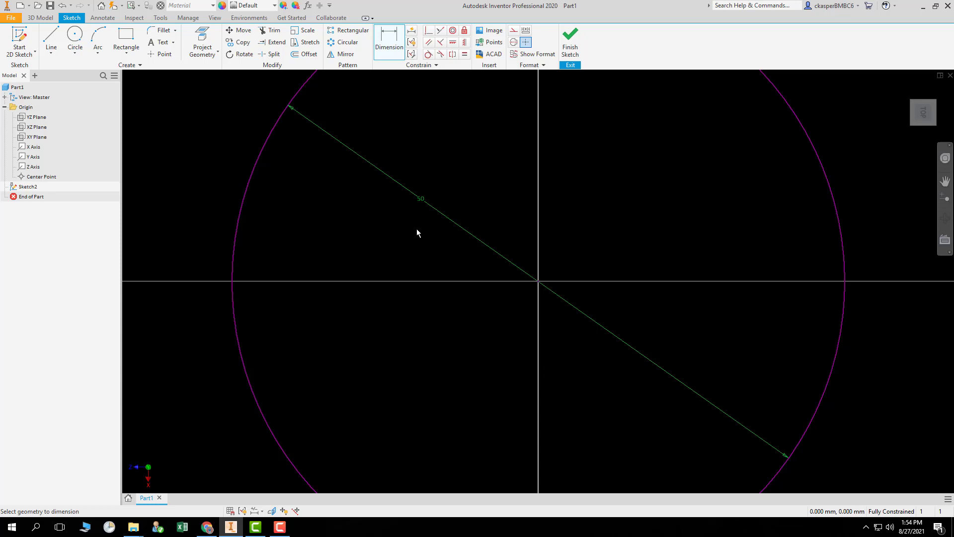
Set the circle's diameter back to 30 mm.
double_click(421, 200)
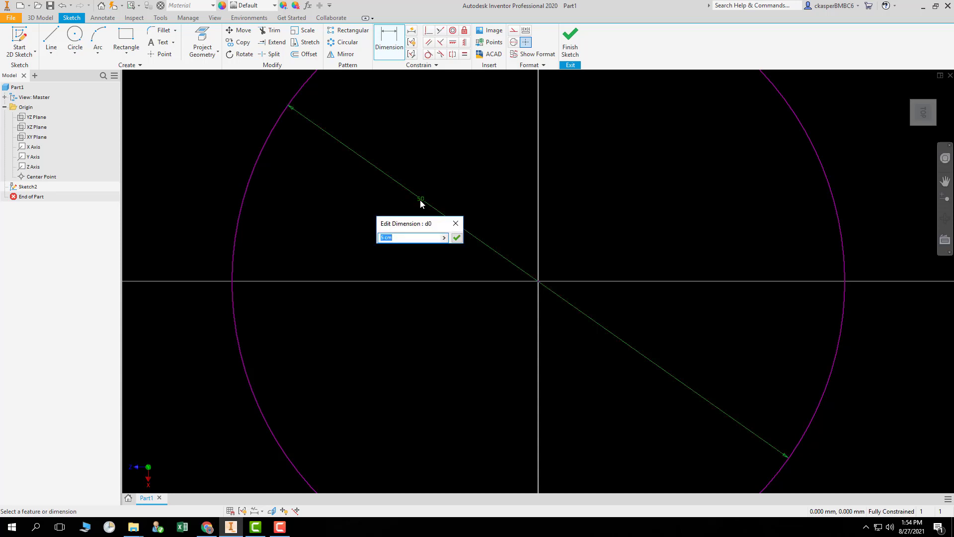
text(30mm)
key(BackSpace)
key(BackSpace)
text(mm)
key(BackSpace)
key(BackSpace)
key(BackSpace)
text(mm)
key(Return)
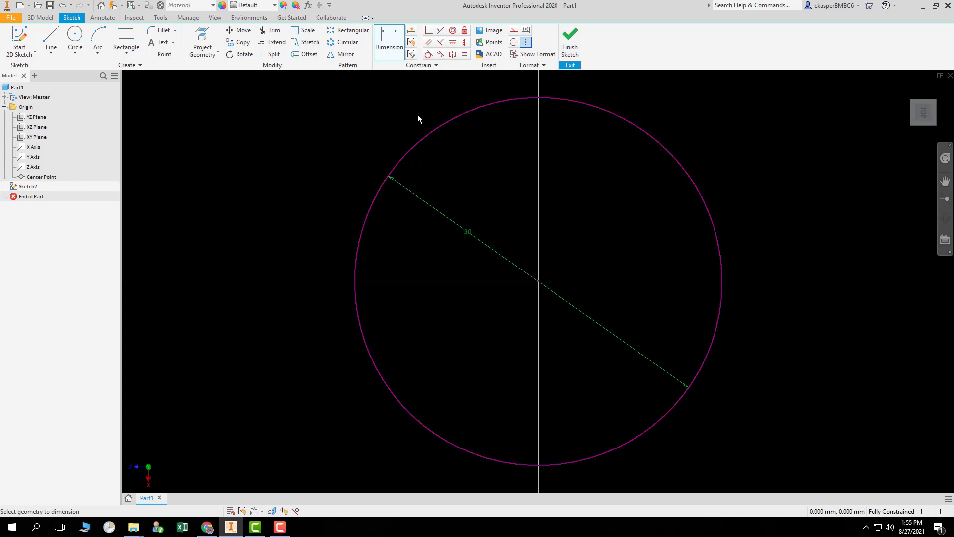
click(40, 18)
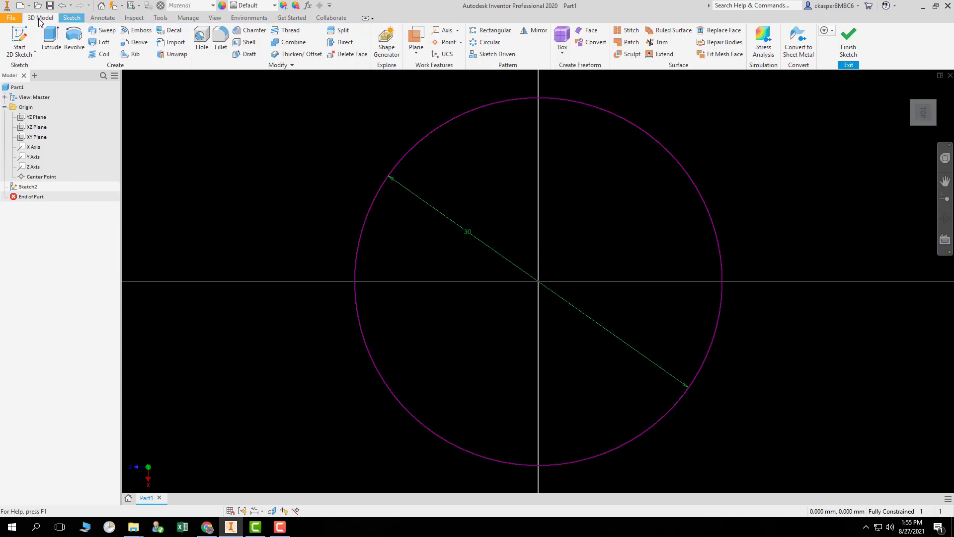
click(72, 18)
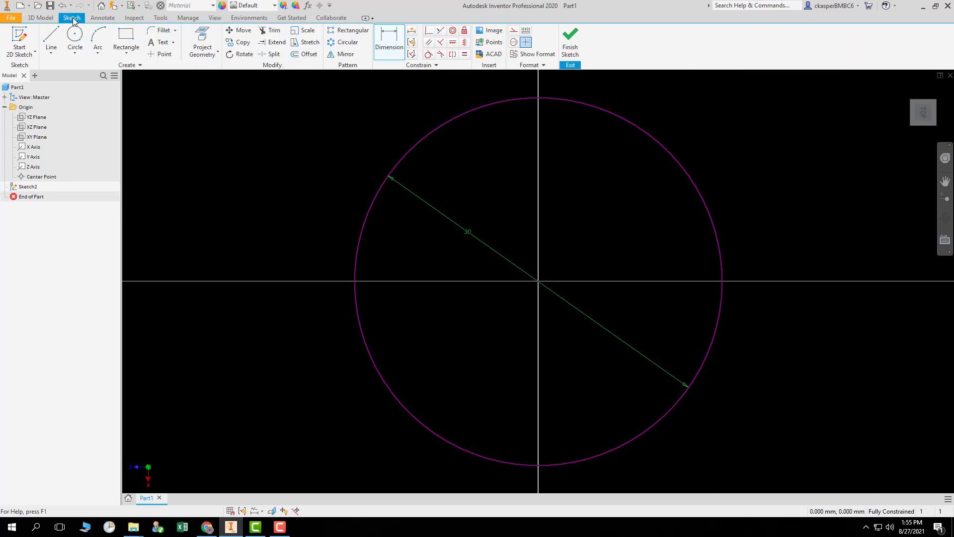
key(d)
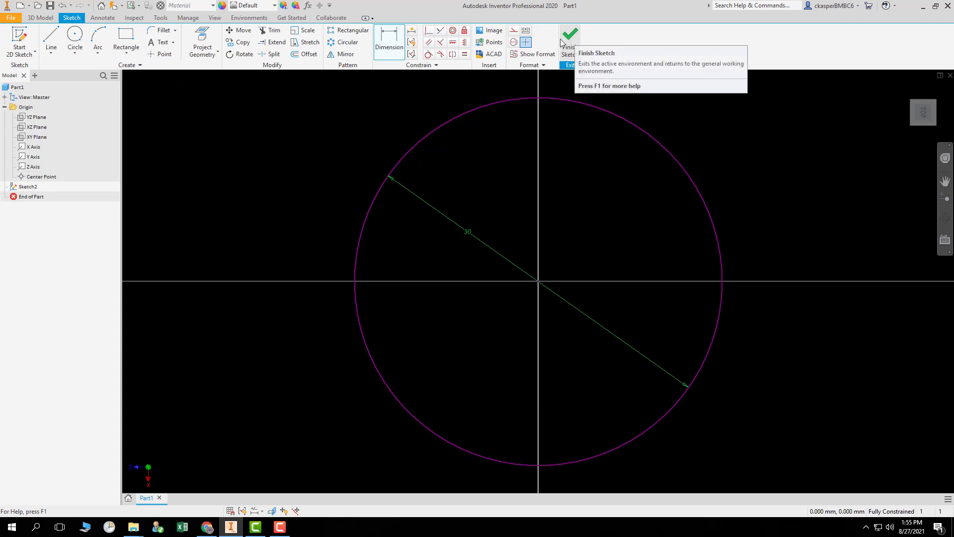
click(40, 18)
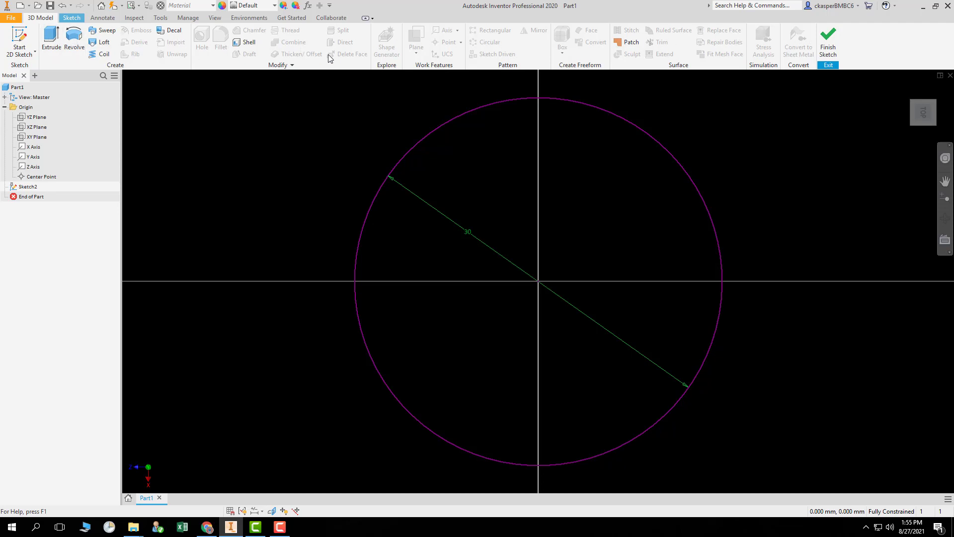
click(72, 18)
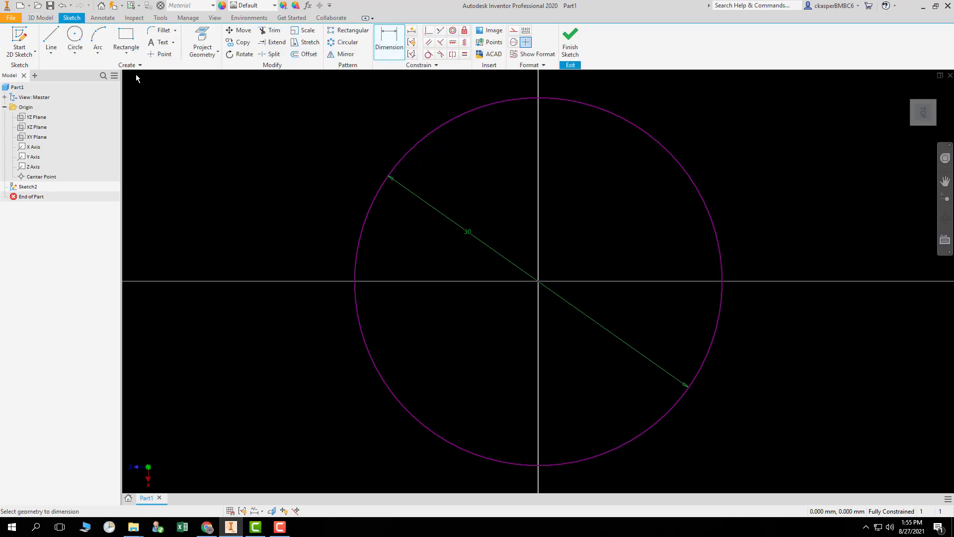
click(109, 19)
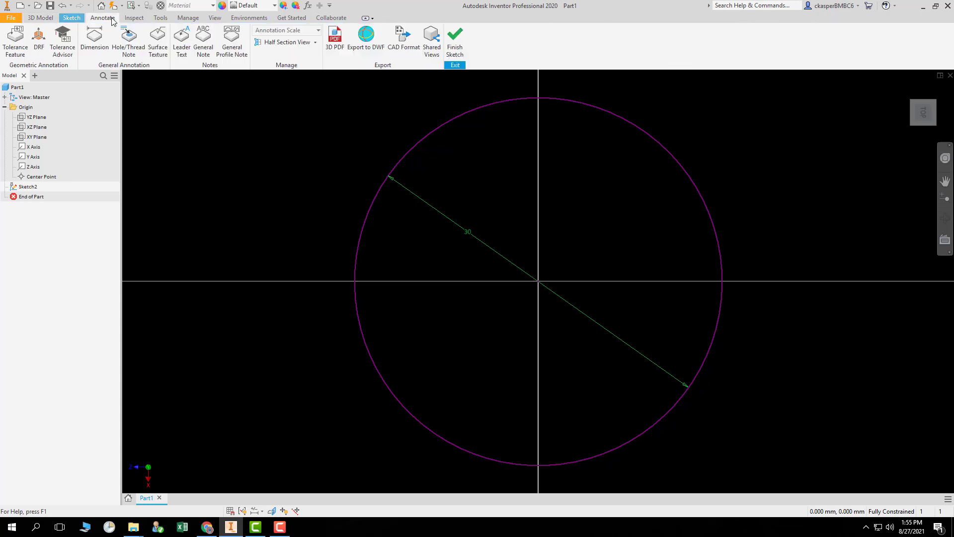
click(134, 18)
click(160, 18)
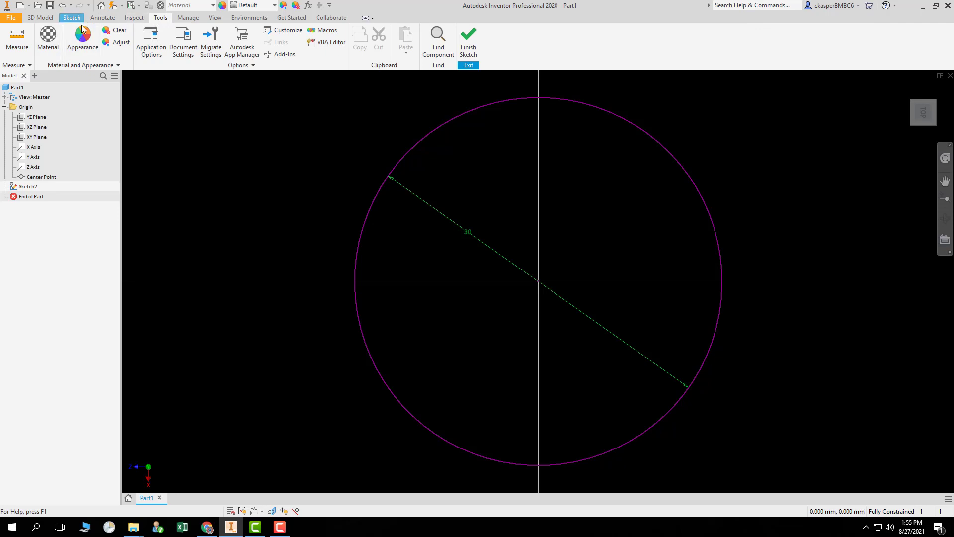
click(68, 18)
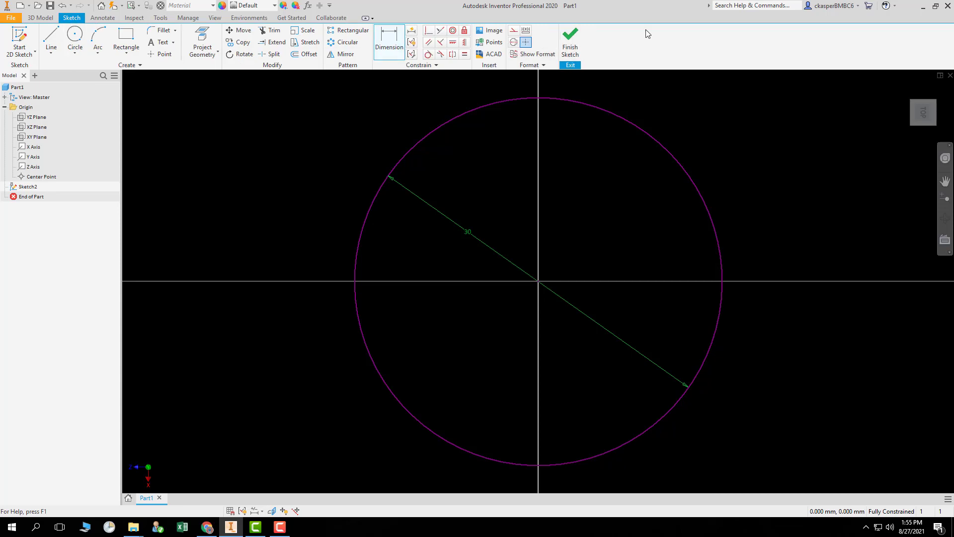
click(35, 18)
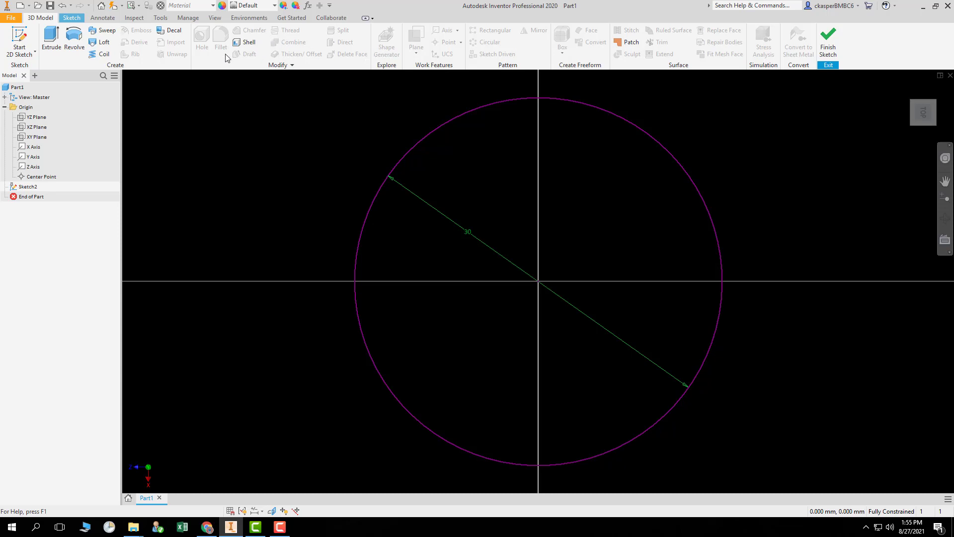
key(d)
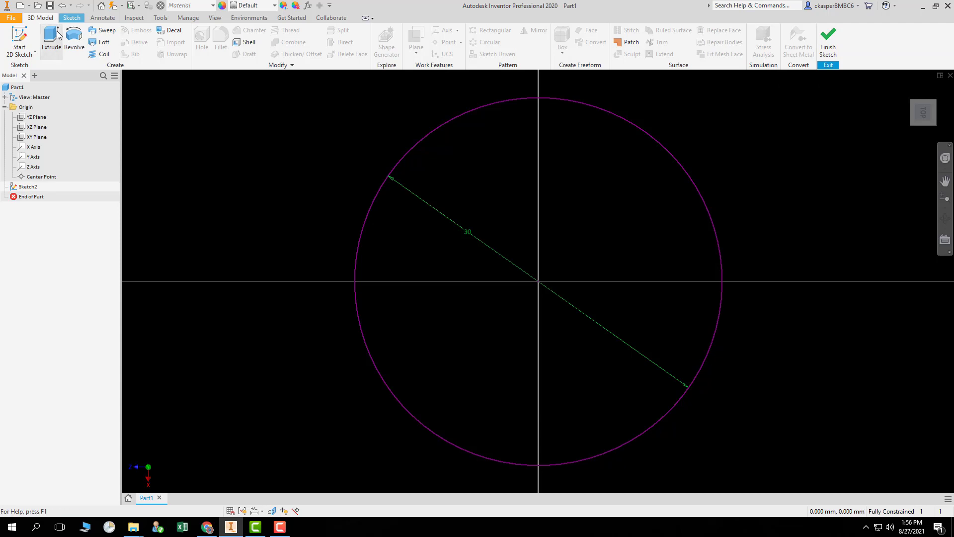
click(72, 18)
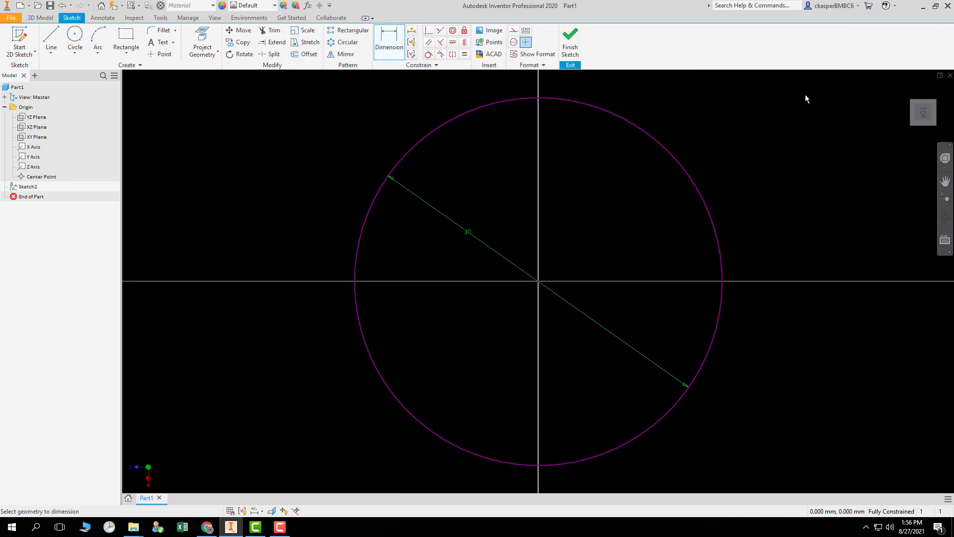
Finish the sketch and return to the home view.
click(570, 37)
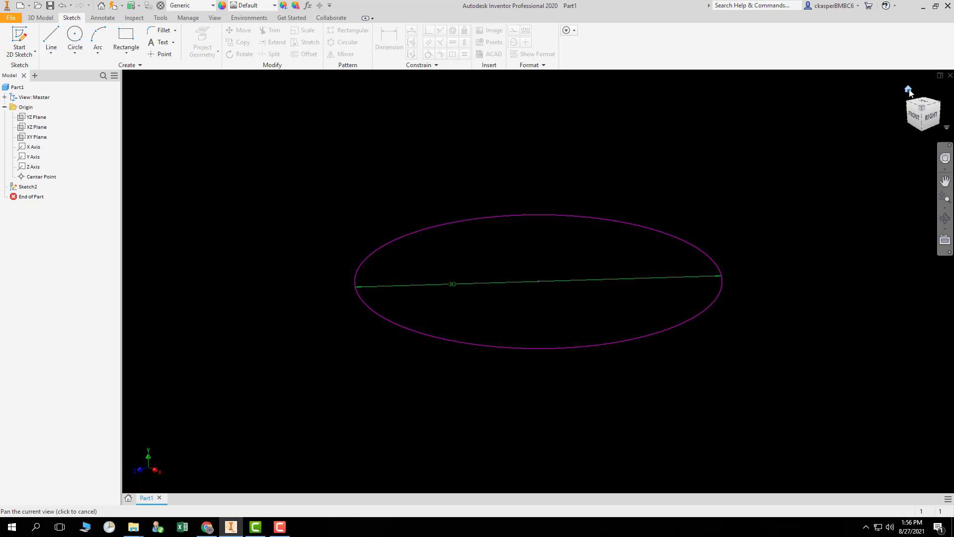
click(909, 89)
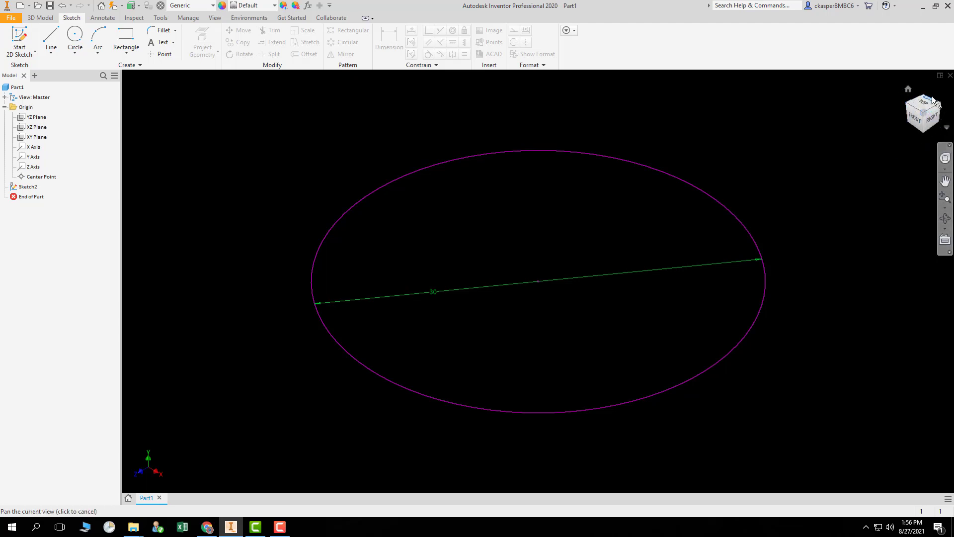
Inspect the sketch from the front, top, back and bottom views, then return to the home view.
click(917, 122)
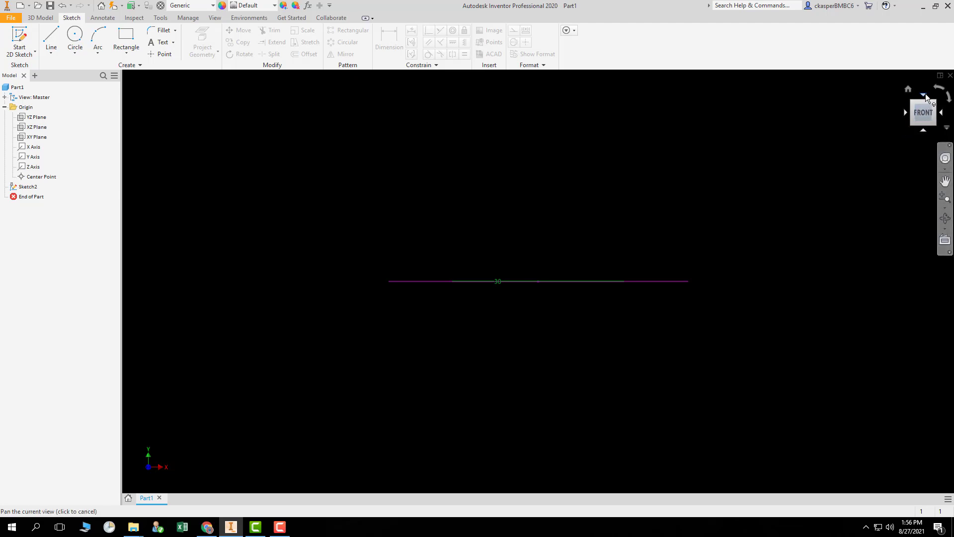
click(923, 94)
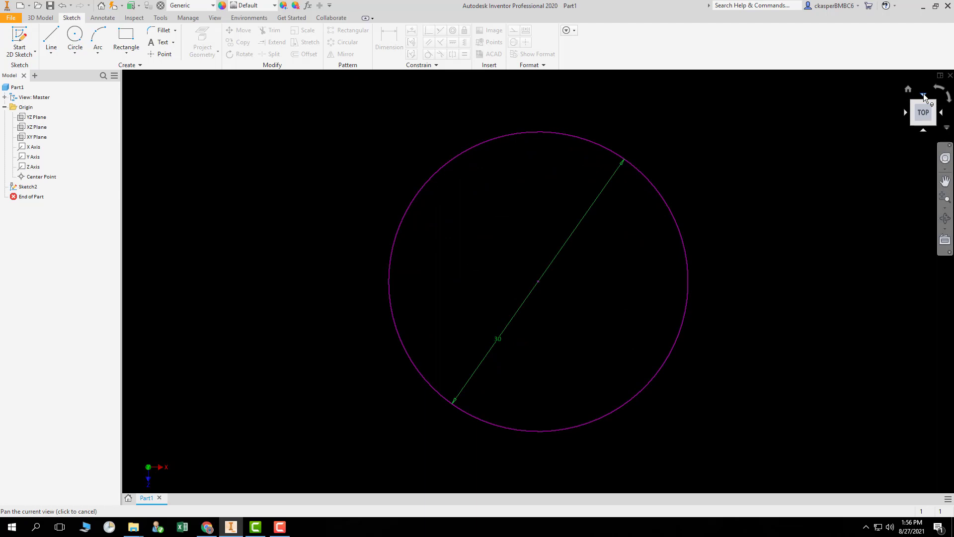
click(924, 94)
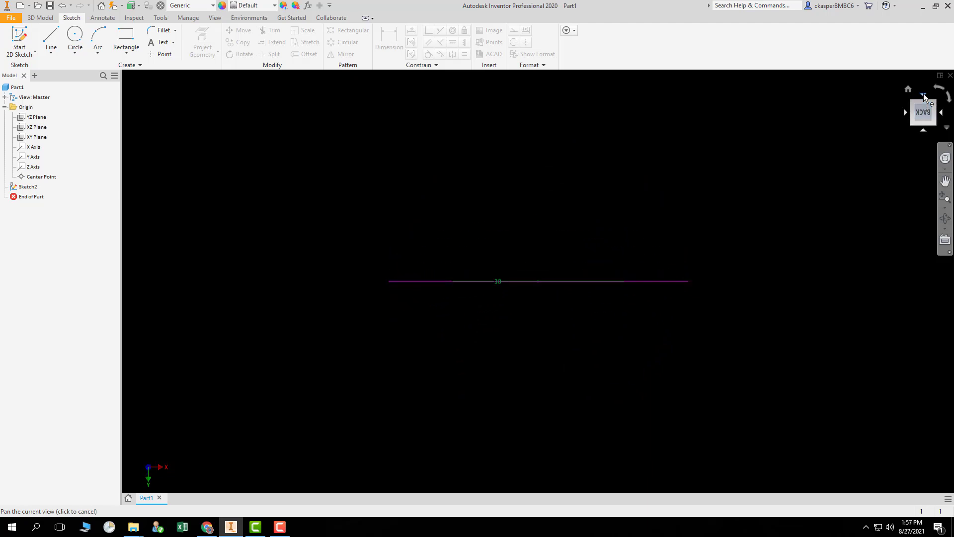
click(923, 94)
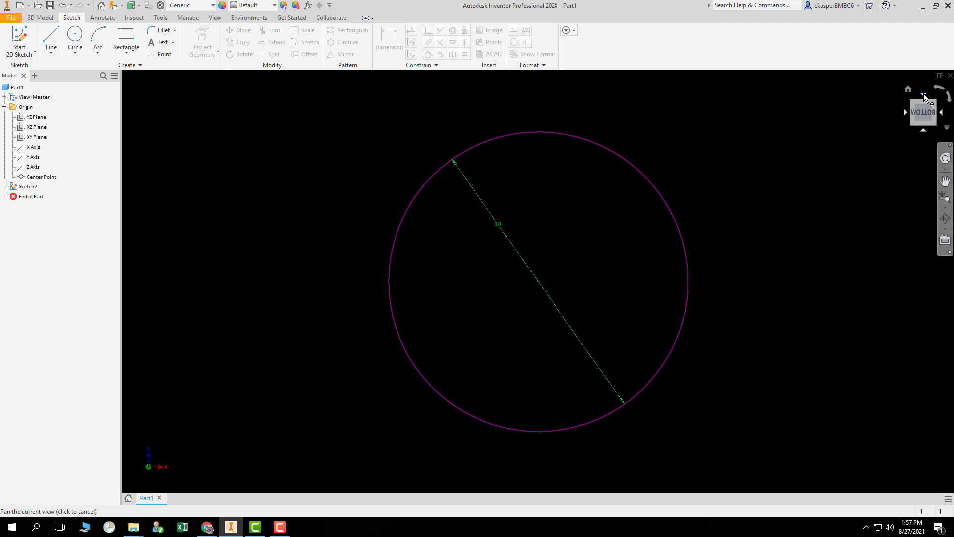
click(924, 94)
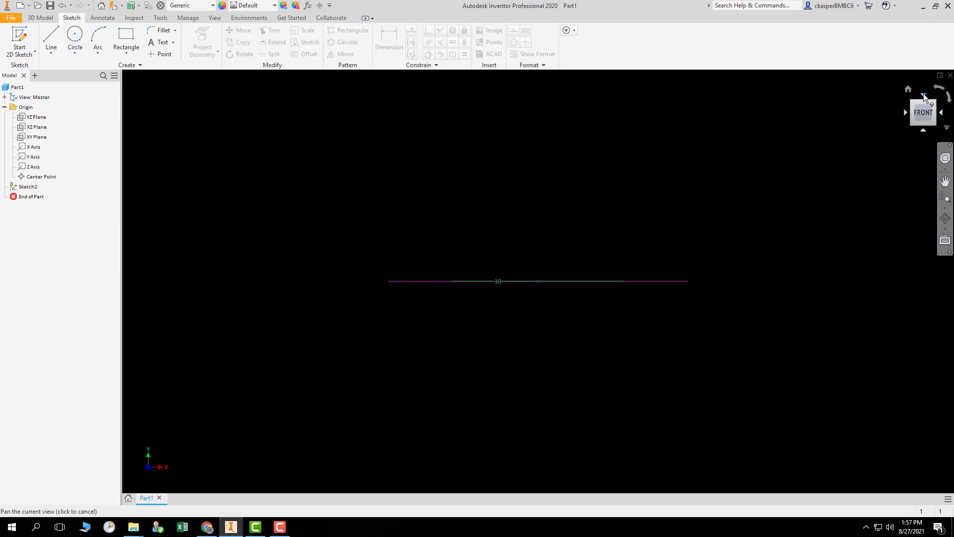
click(923, 95)
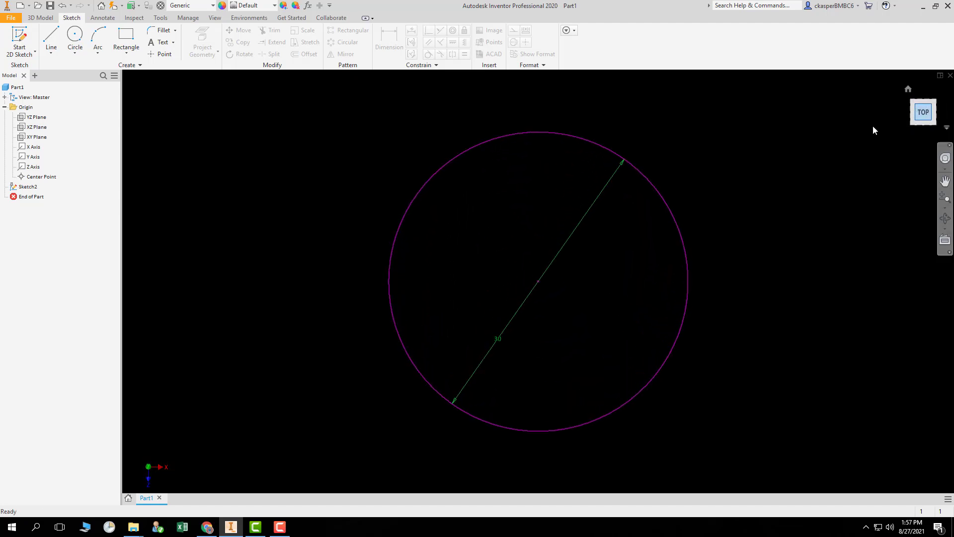
mouse_move(910, 92)
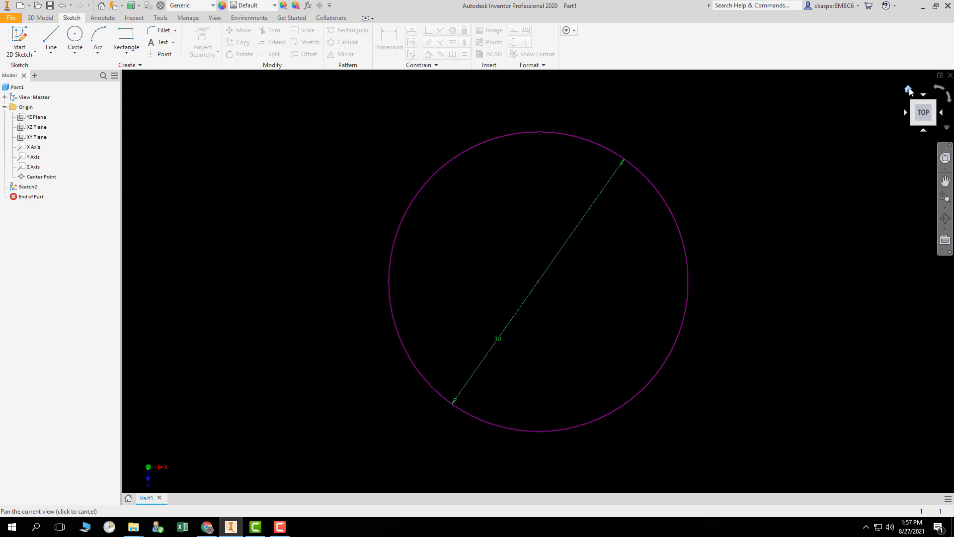
click(909, 90)
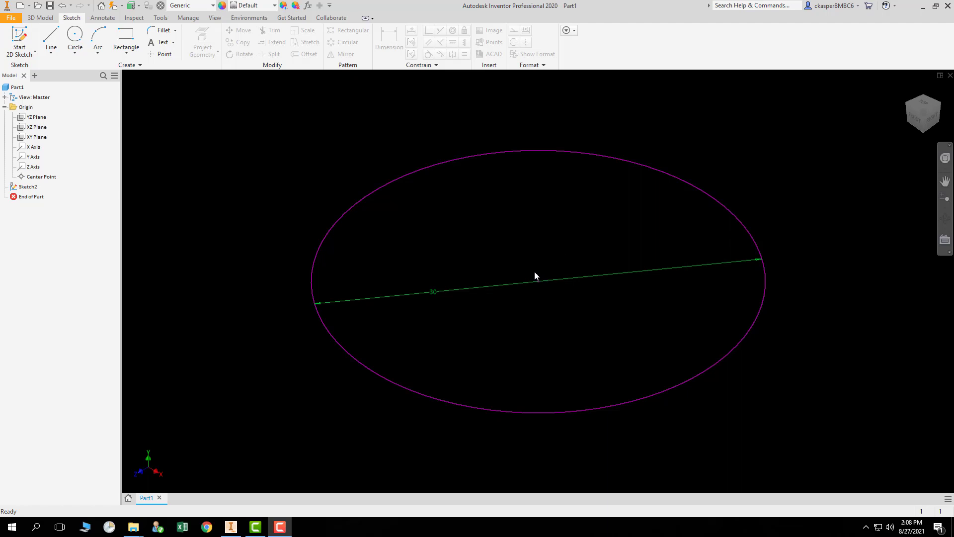
scroll(535, 271, up, 6)
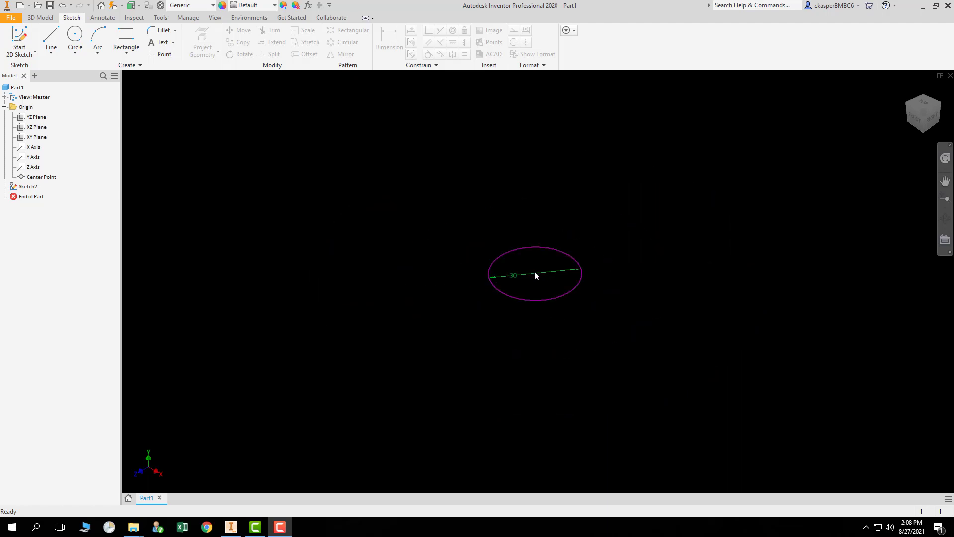
scroll(535, 272, up, 3)
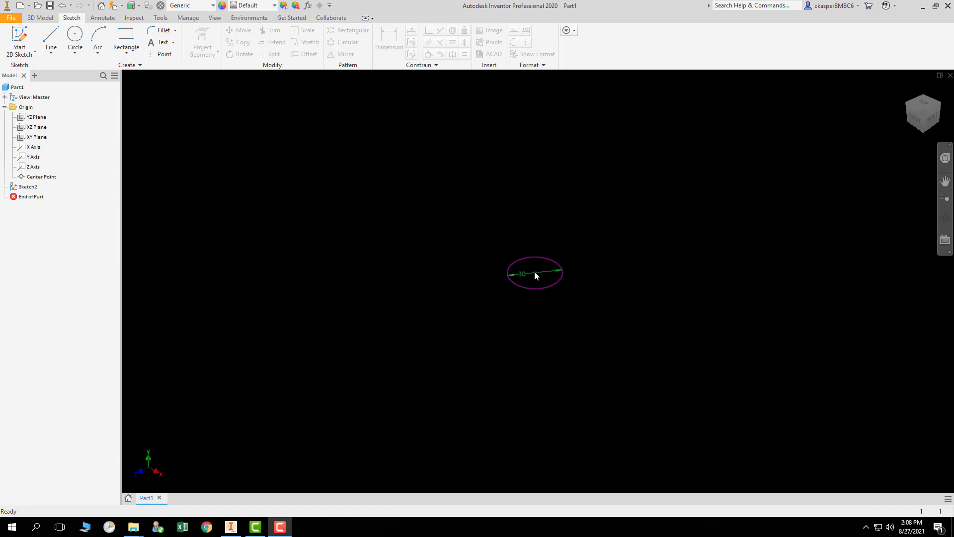
scroll(535, 275, down, 3)
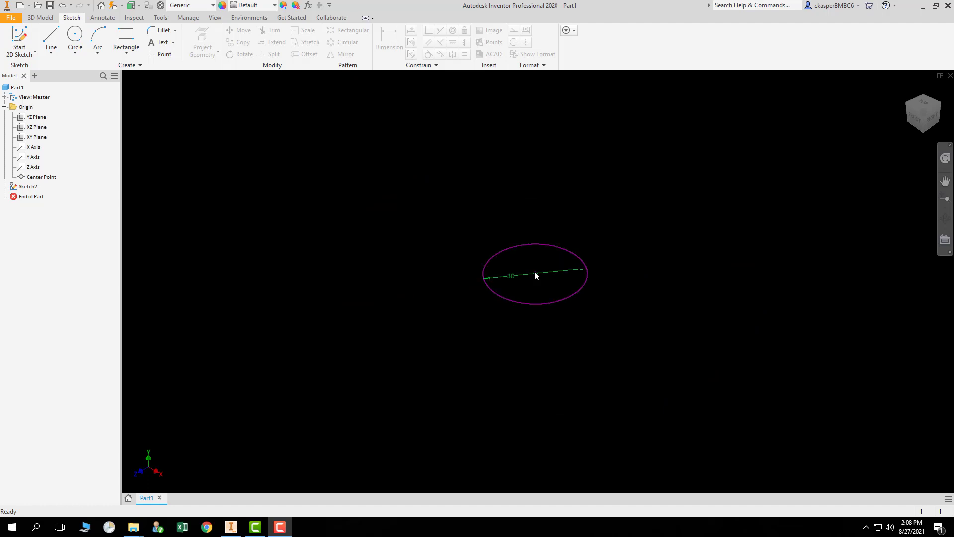
scroll(535, 271, down, 3)
scroll(534, 272, down, 6)
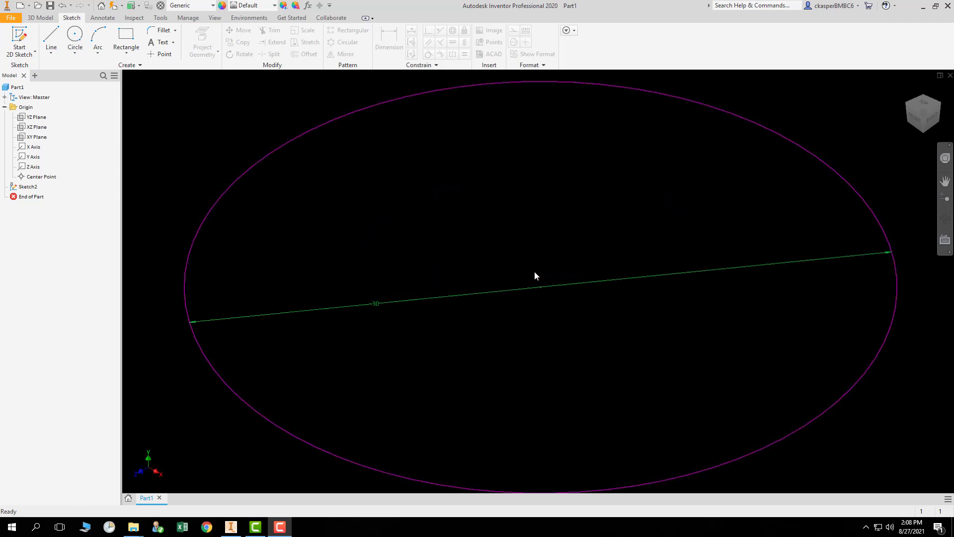
scroll(535, 271, down, 3)
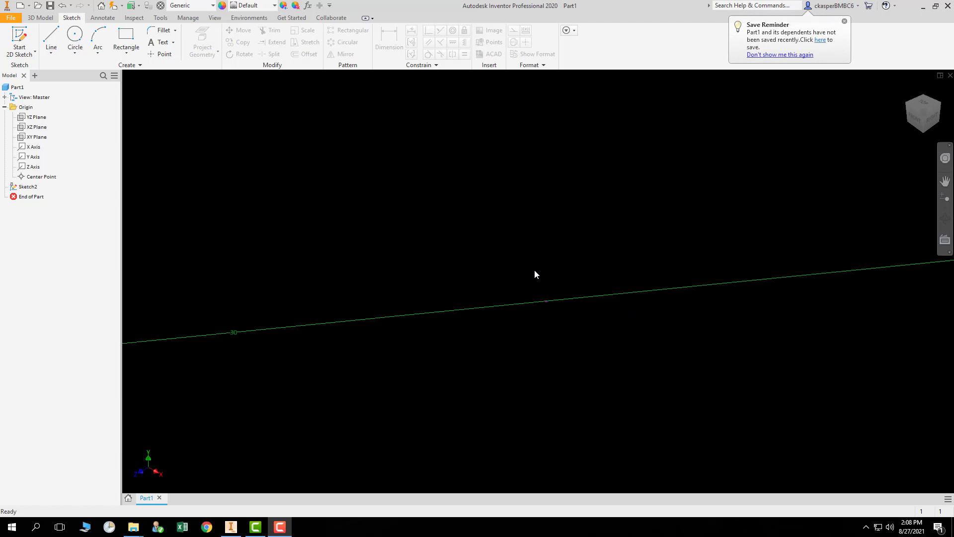
scroll(535, 269, up, 5)
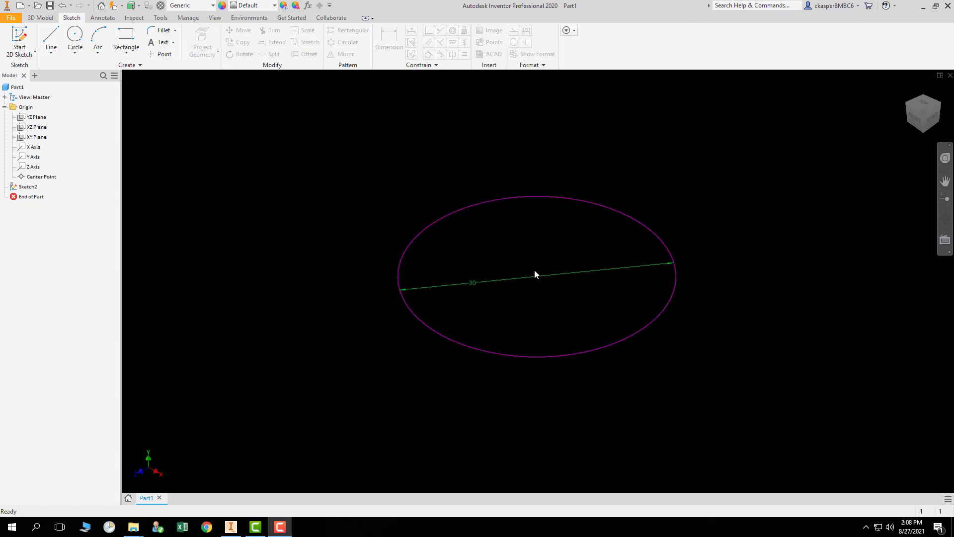
scroll(535, 275, up, 2)
scroll(535, 269, up, 2)
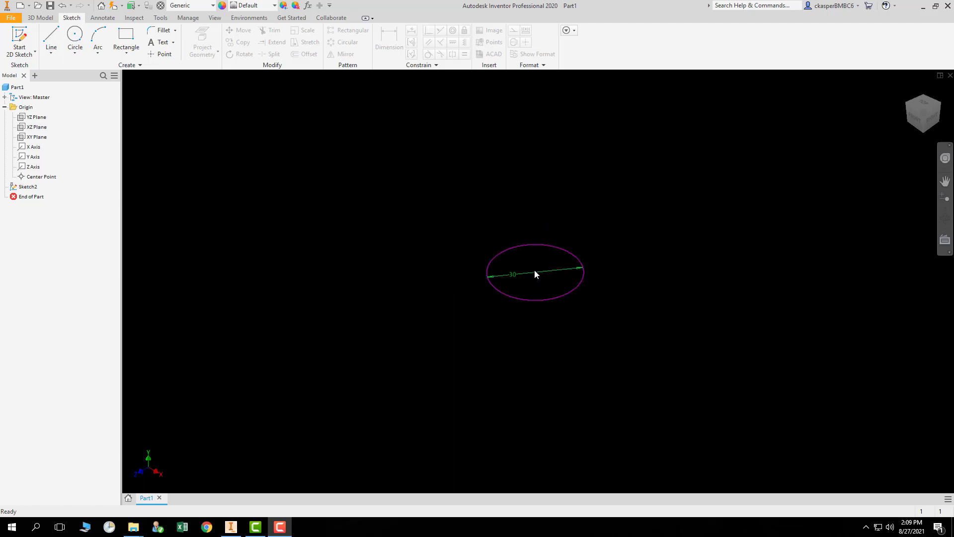
Zoom in and out on the circle to examine its edge and diameter dimension, then return to the home view.
scroll(535, 274, up, 2)
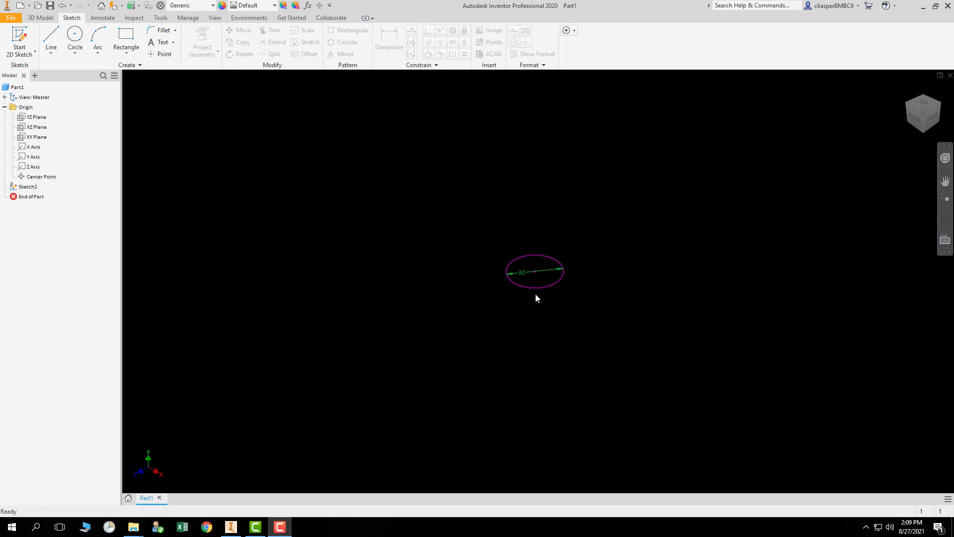
scroll(536, 295, down, 2)
scroll(536, 295, down, 2)
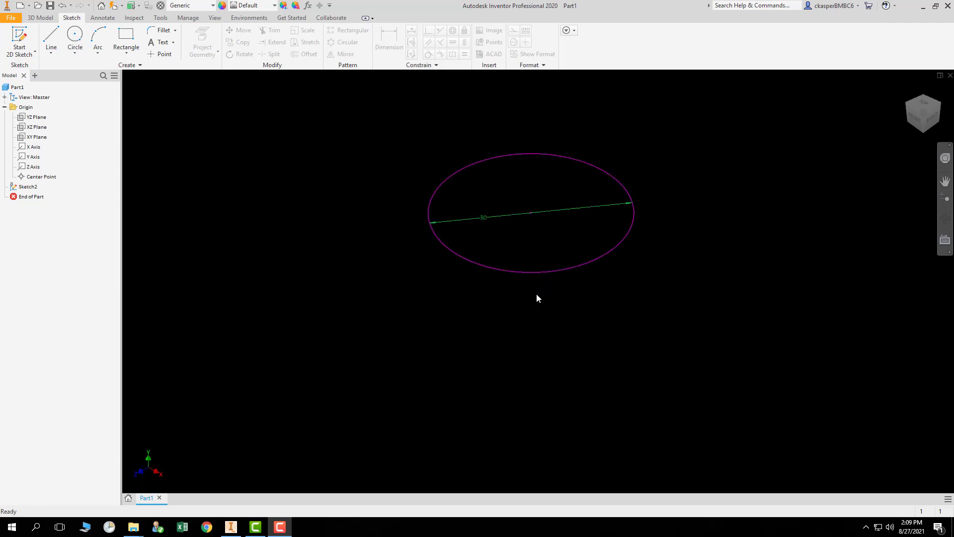
scroll(537, 294, down, 2)
scroll(537, 294, down, 2)
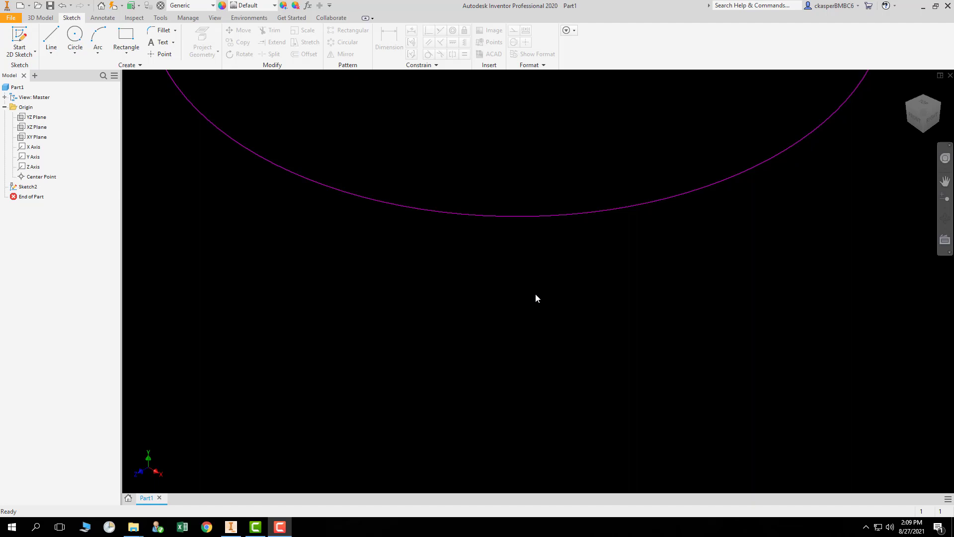
scroll(535, 294, up, 2)
scroll(536, 294, up, 2)
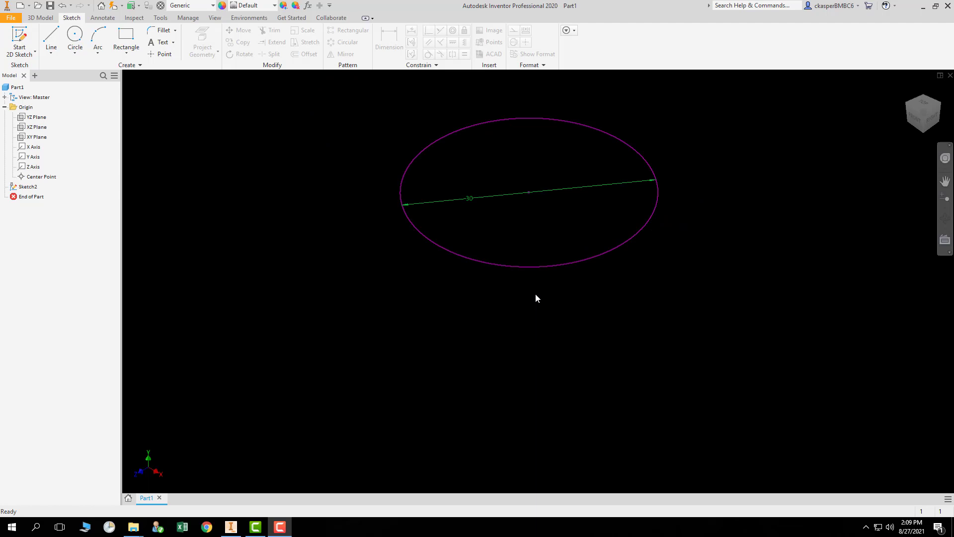
scroll(536, 294, up, 2)
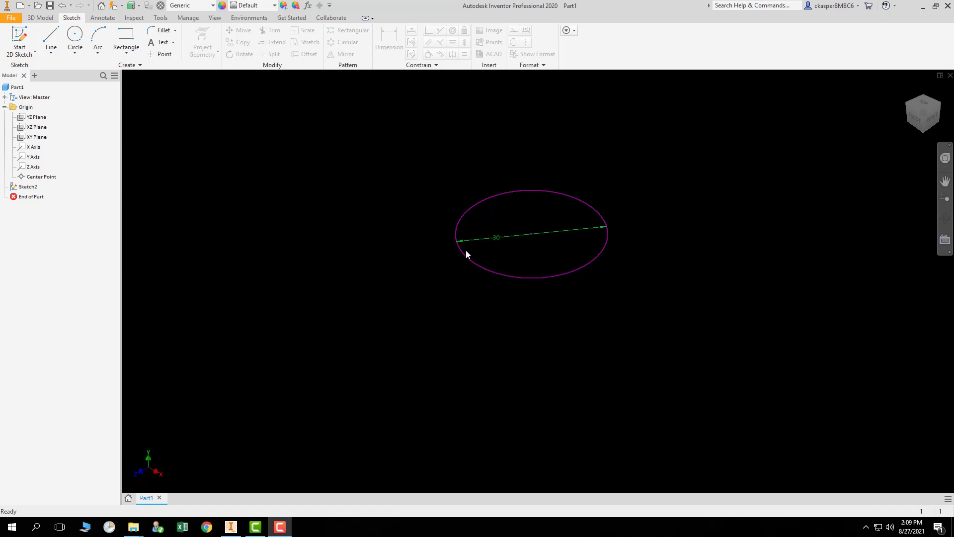
scroll(449, 242, down, 4)
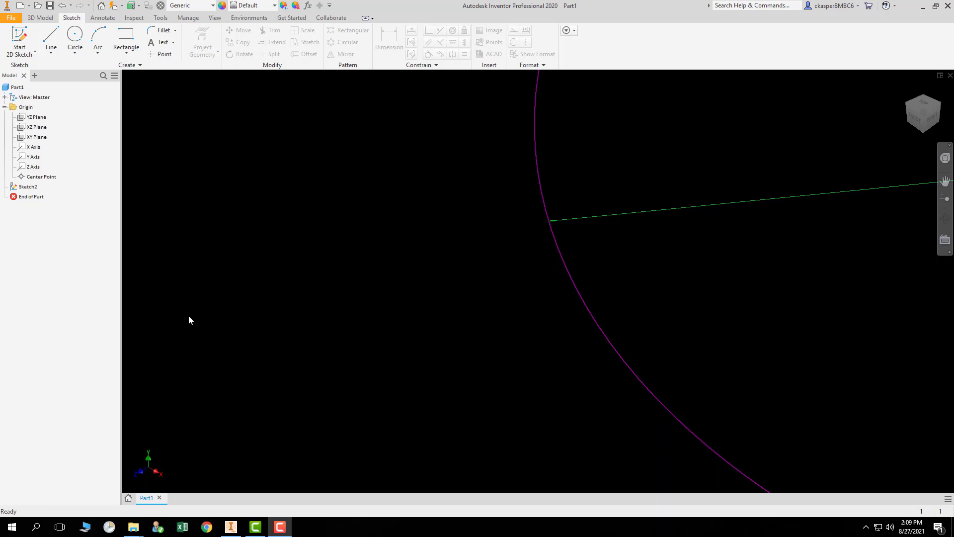
scroll(189, 317, down, 3)
scroll(189, 316, up, 3)
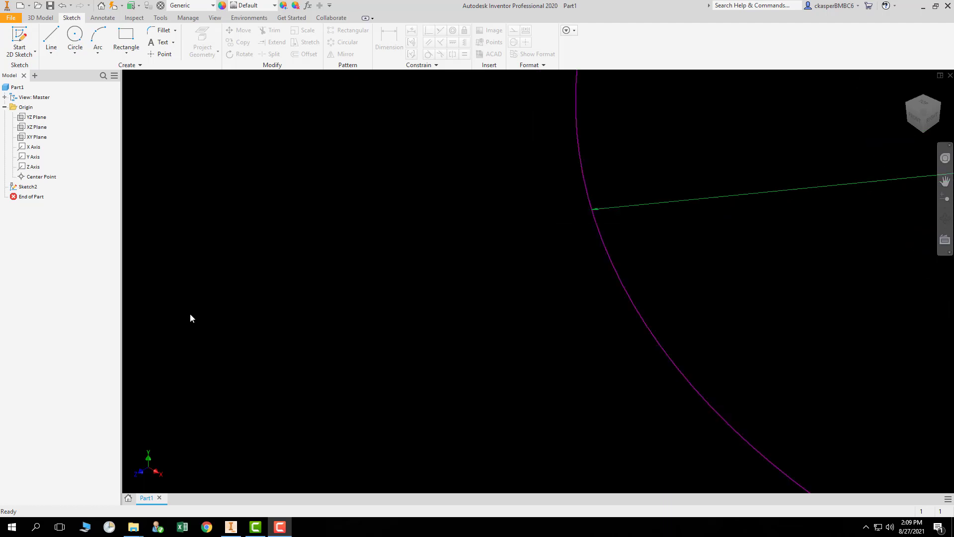
scroll(189, 313, up, 5)
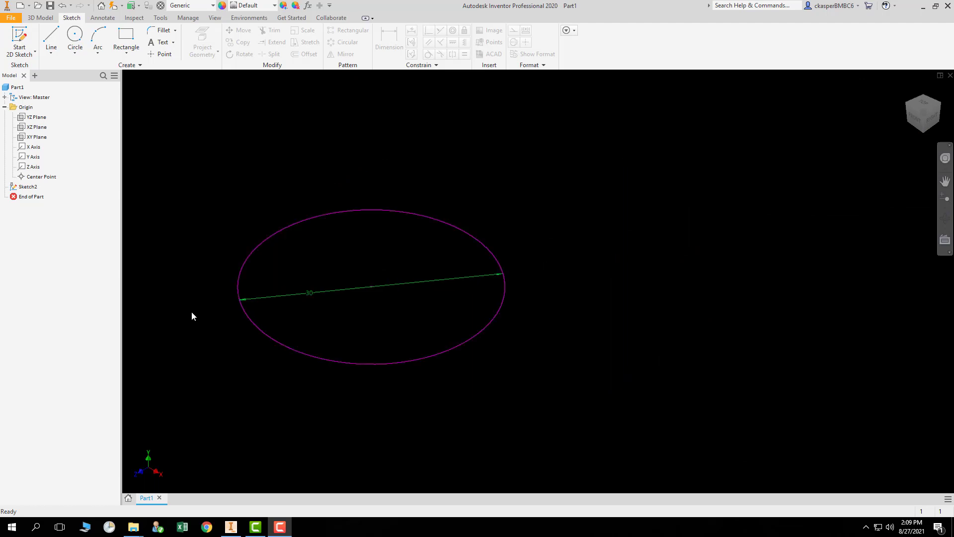
scroll(512, 278, down, 3)
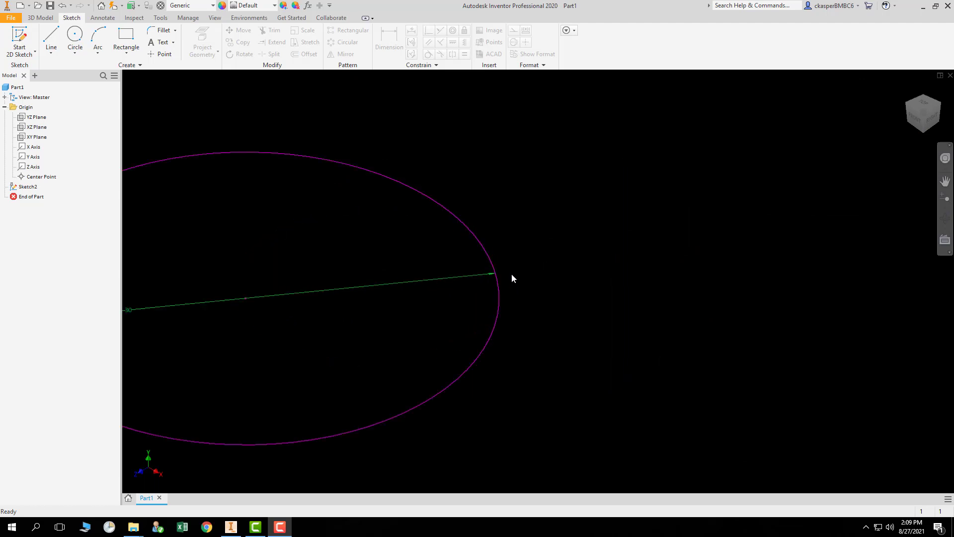
scroll(501, 274, down, 2)
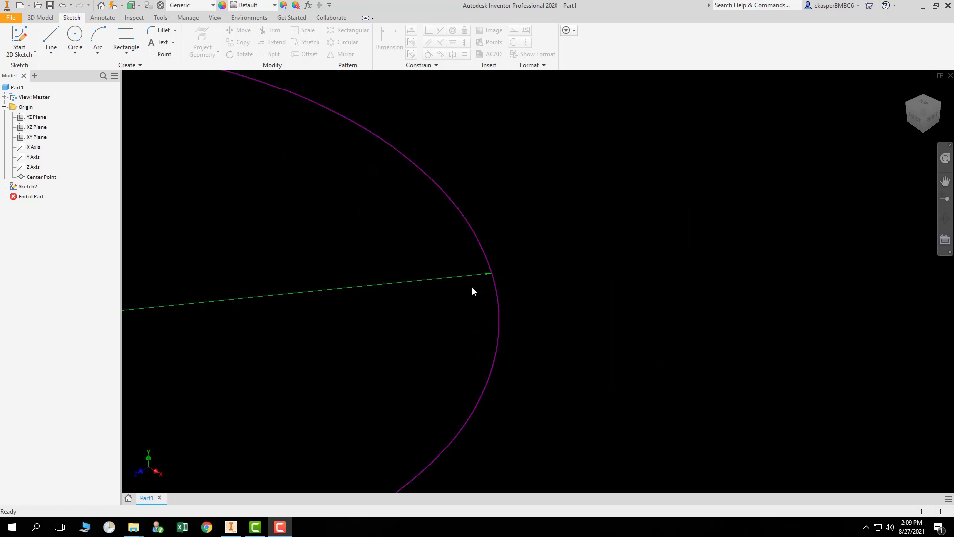
scroll(472, 291, down, 2)
scroll(579, 202, down, 1)
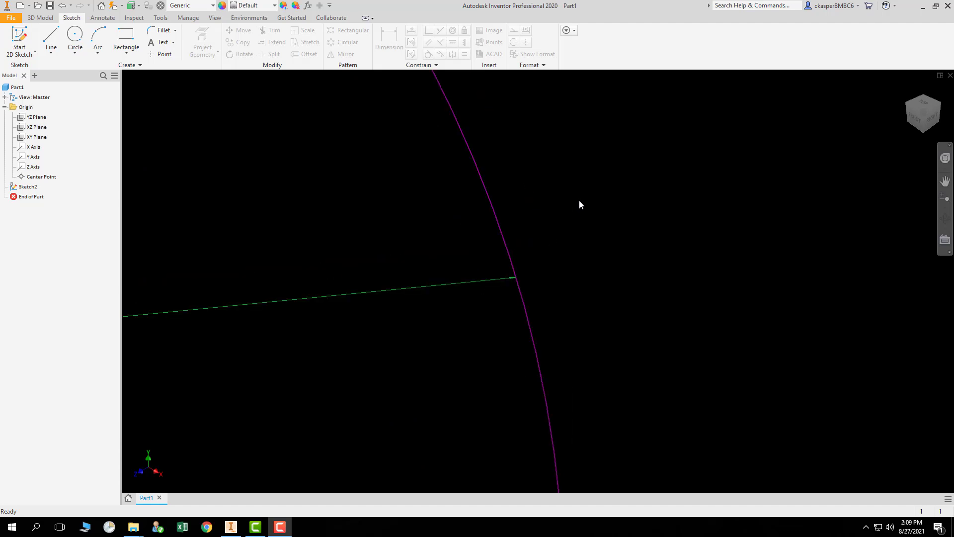
scroll(497, 301, down, 1)
scroll(590, 209, down, 2)
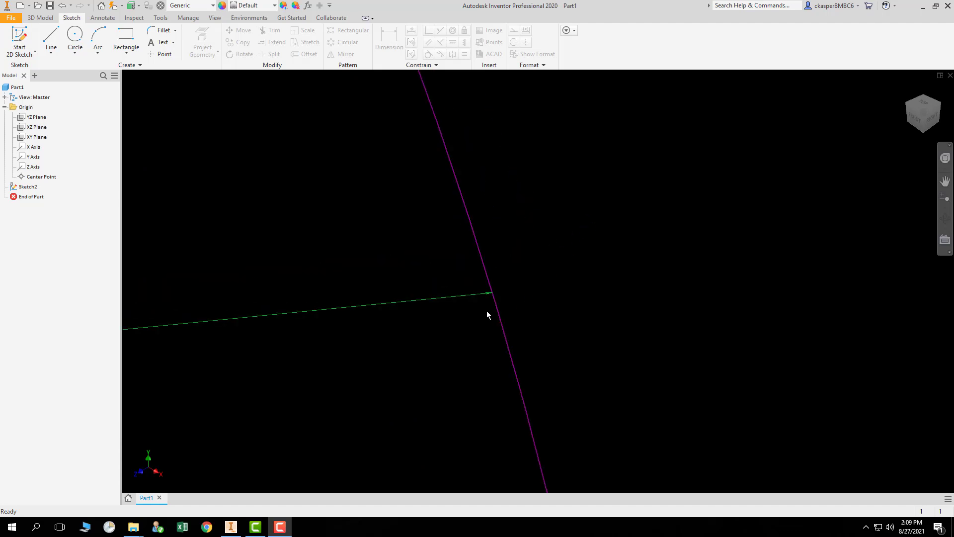
scroll(441, 332, down, 2)
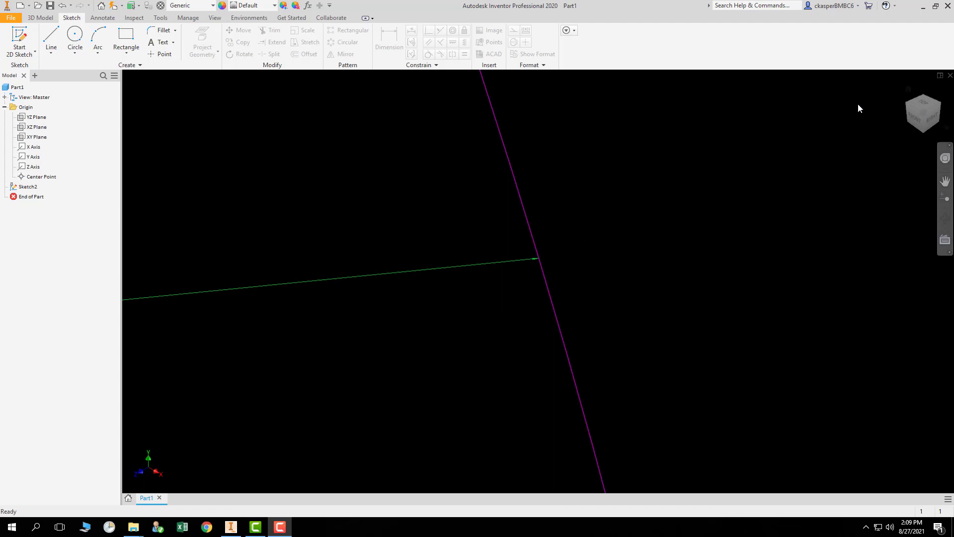
scroll(786, 275, up, 1)
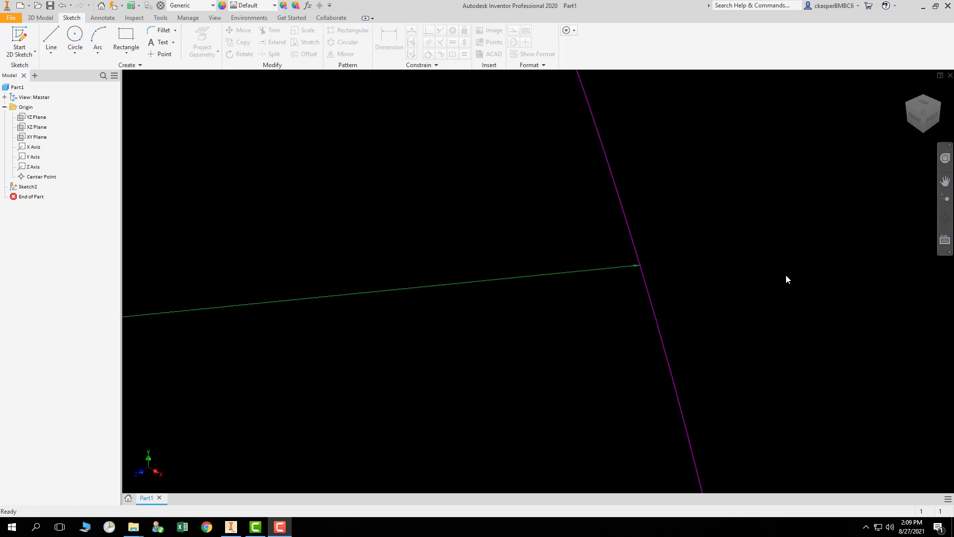
scroll(298, 322, down, 3)
scroll(247, 324, up, 2)
scroll(247, 328, down, 4)
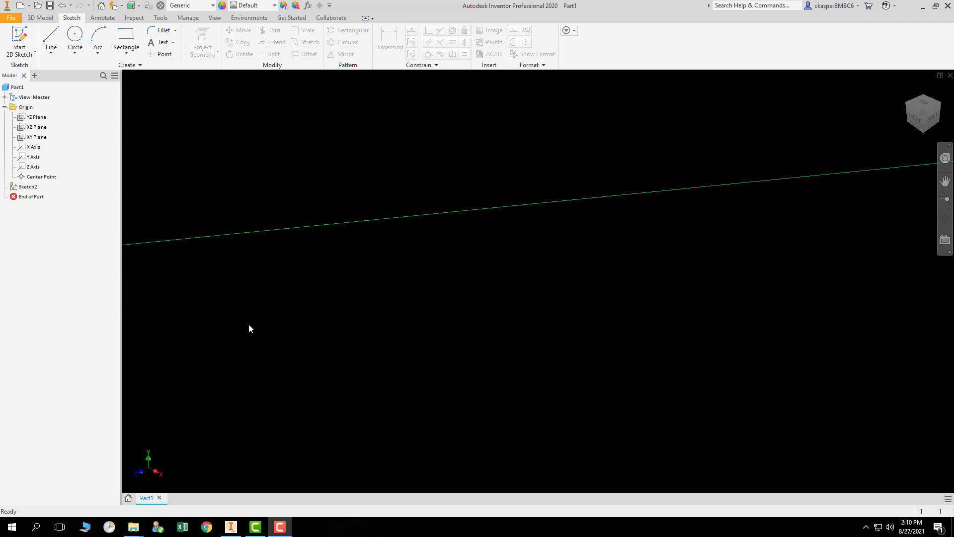
scroll(479, 330, down, 2)
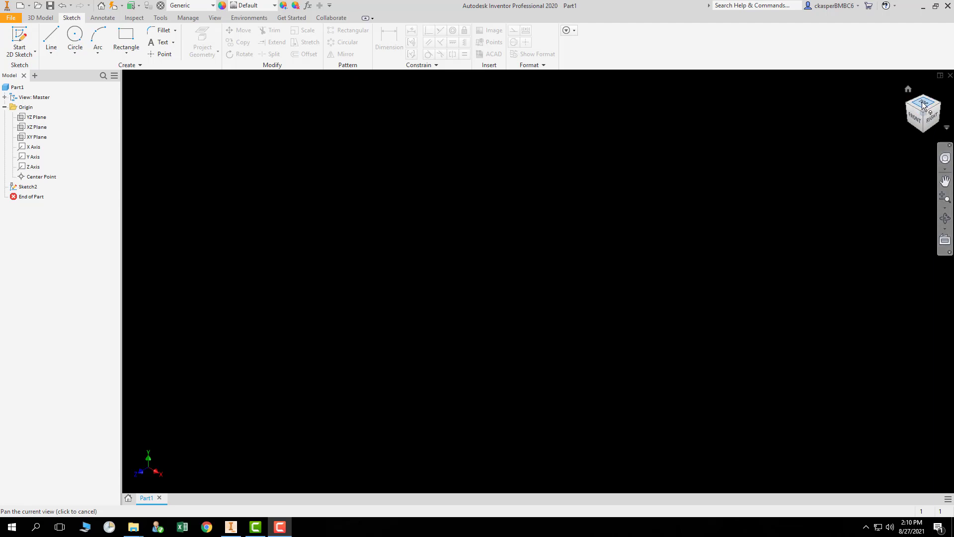
click(909, 90)
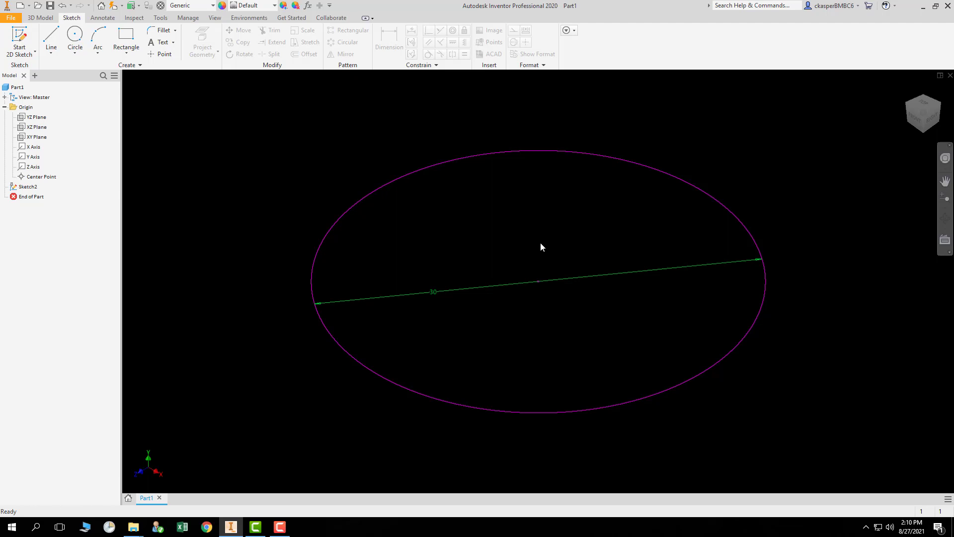
Pan and zoom along the circle's edge to inspect it closely, then return to the home view again.
mouse_move(541, 247)
middle_down()
mouse_move(418, 253)
mouse_move(633, 250)
mouse_move(512, 268)
mouse_move(496, 226)
mouse_move(546, 222)
mouse_move(467, 240)
mouse_move(570, 239)
mouse_move(465, 243)
mouse_move(553, 243)
mouse_move(528, 243)
middle_up()
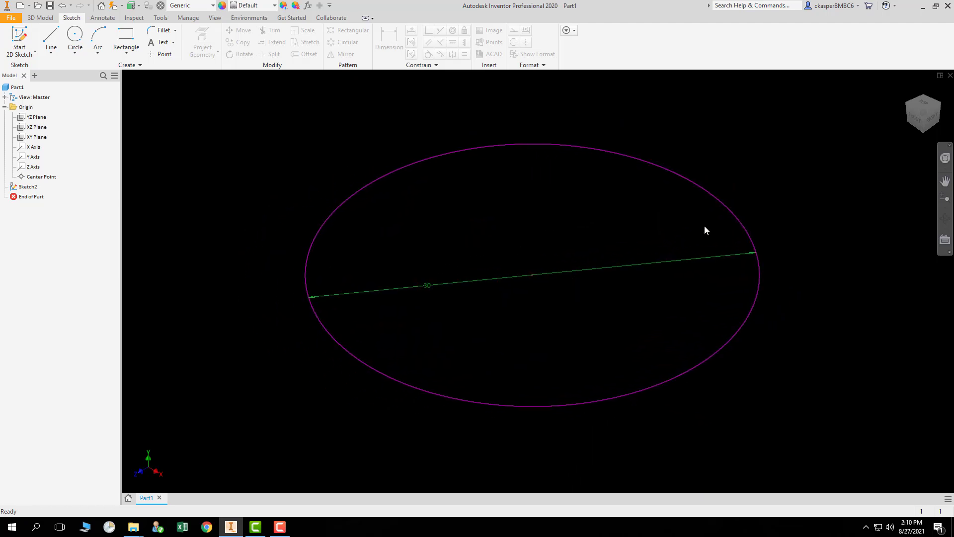
middle_drag(705, 230, 207, 260)
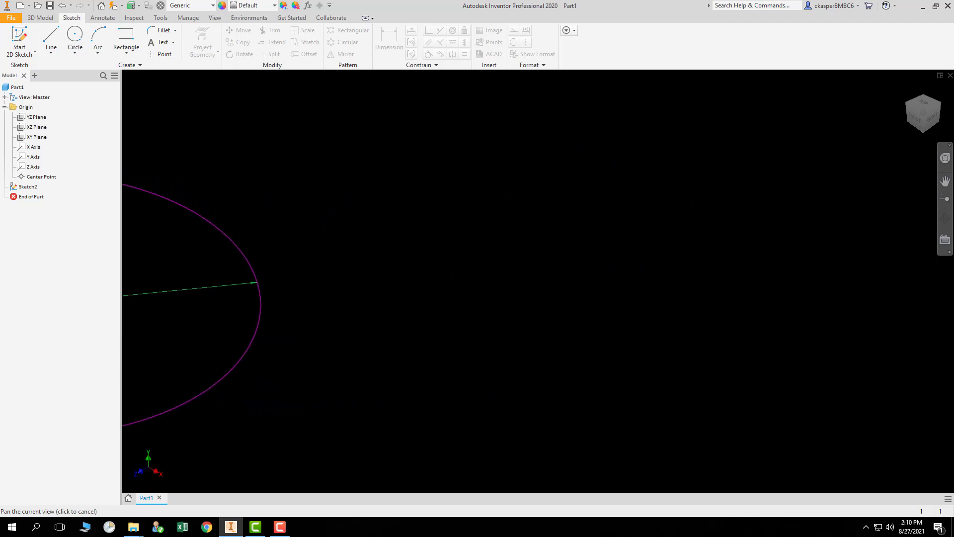
scroll(274, 294, down, 3)
scroll(273, 290, up, 4)
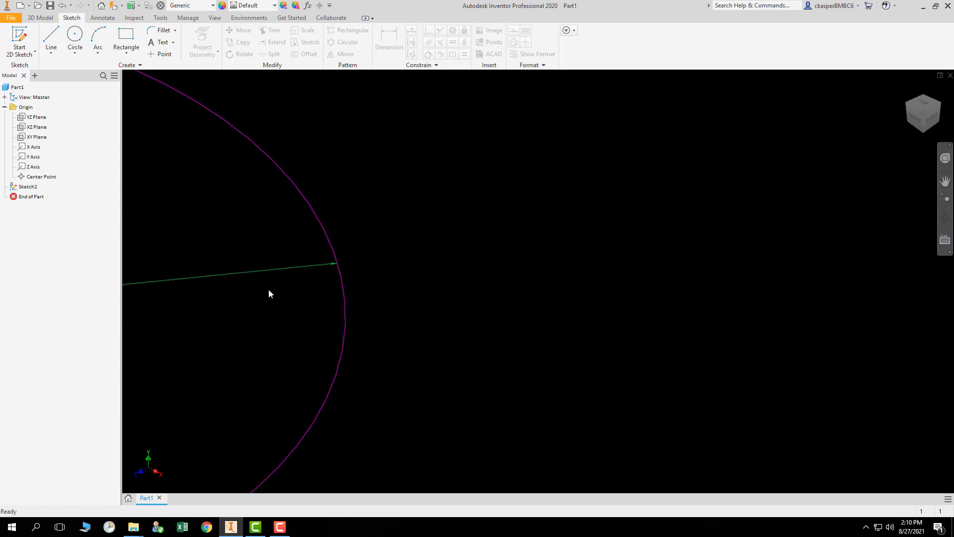
scroll(268, 294, up, 2)
scroll(418, 255, up, 3)
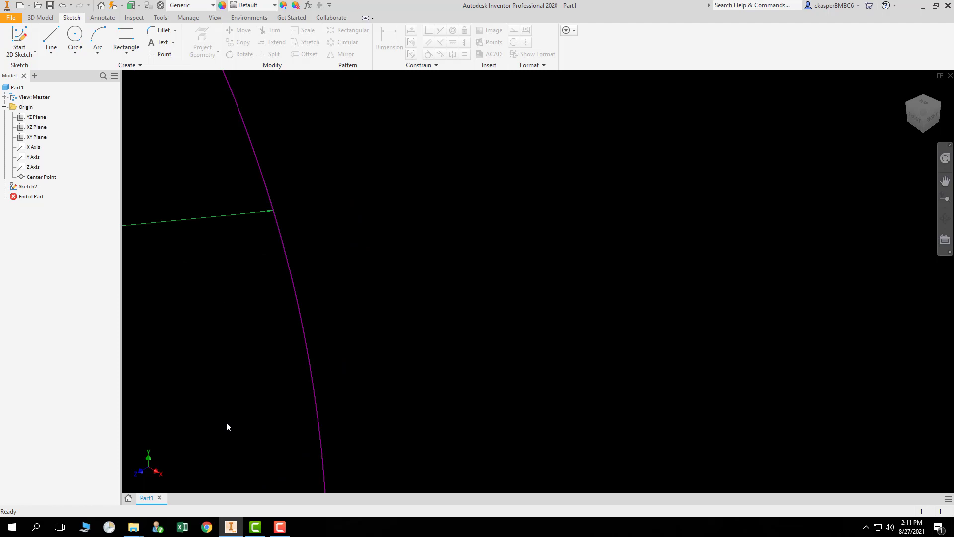
mouse_move(226, 421)
middle_down()
mouse_move(394, 340)
mouse_move(475, 273)
mouse_move(515, 176)
middle_up()
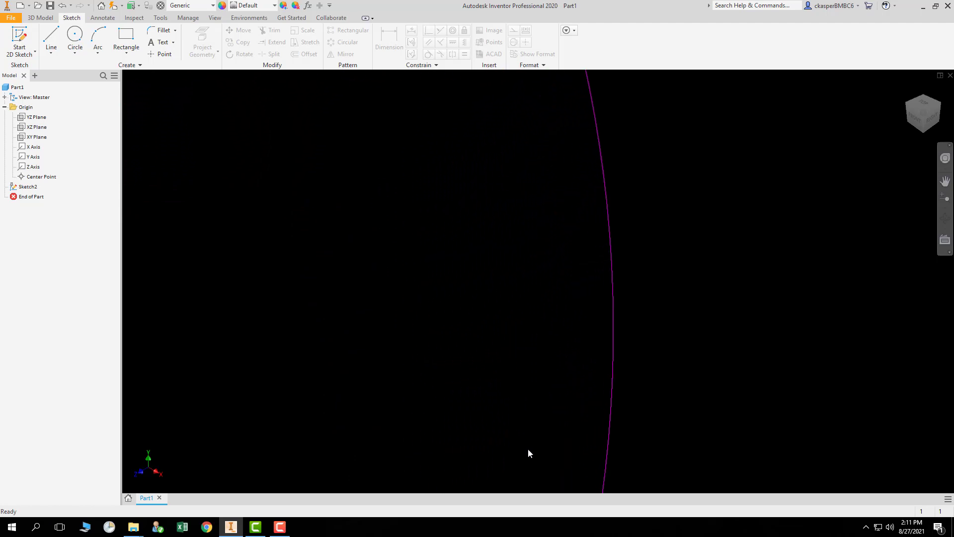
middle_drag(528, 448, 550, 98)
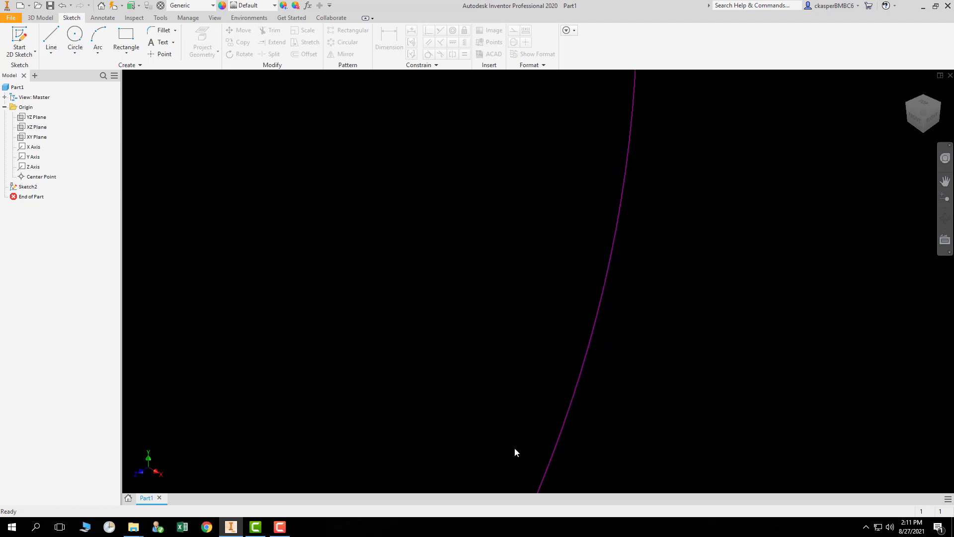
middle_drag(514, 447, 565, 345)
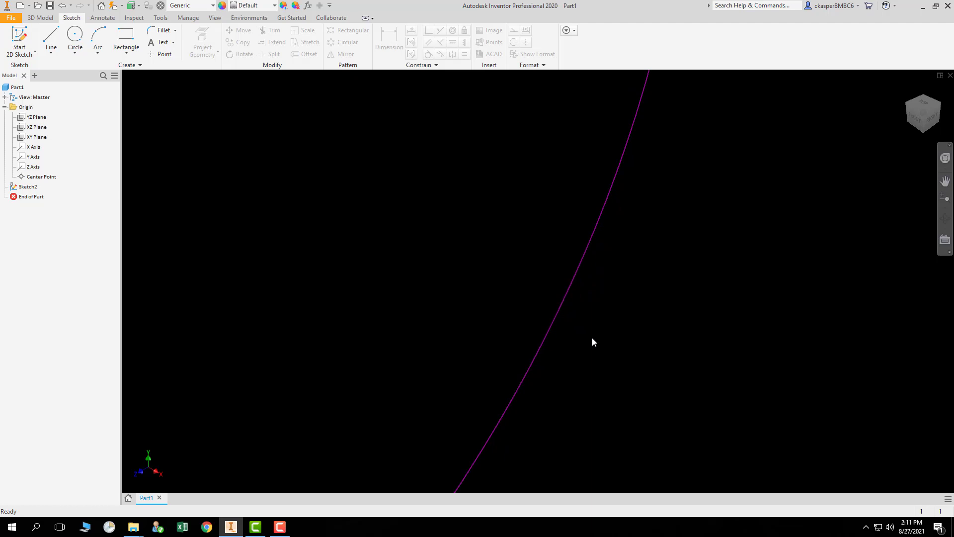
scroll(593, 342, up, 3)
scroll(593, 338, up, 4)
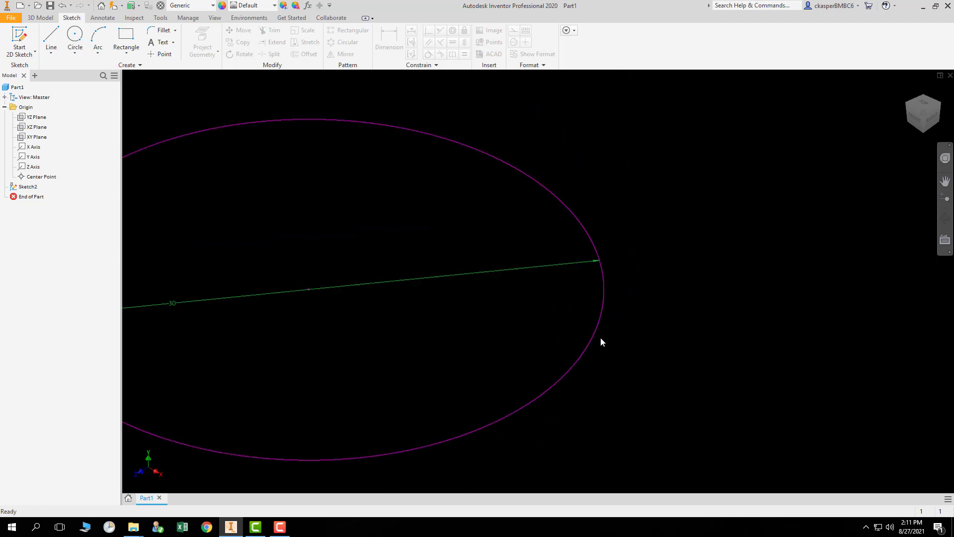
mouse_move(422, 337)
middle_down()
mouse_move(502, 322)
mouse_move(495, 285)
middle_up()
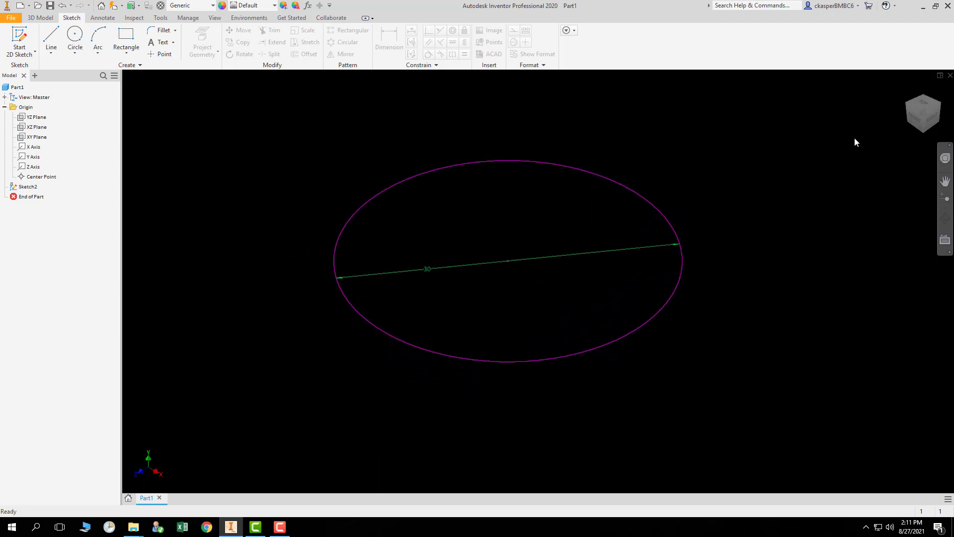
click(909, 92)
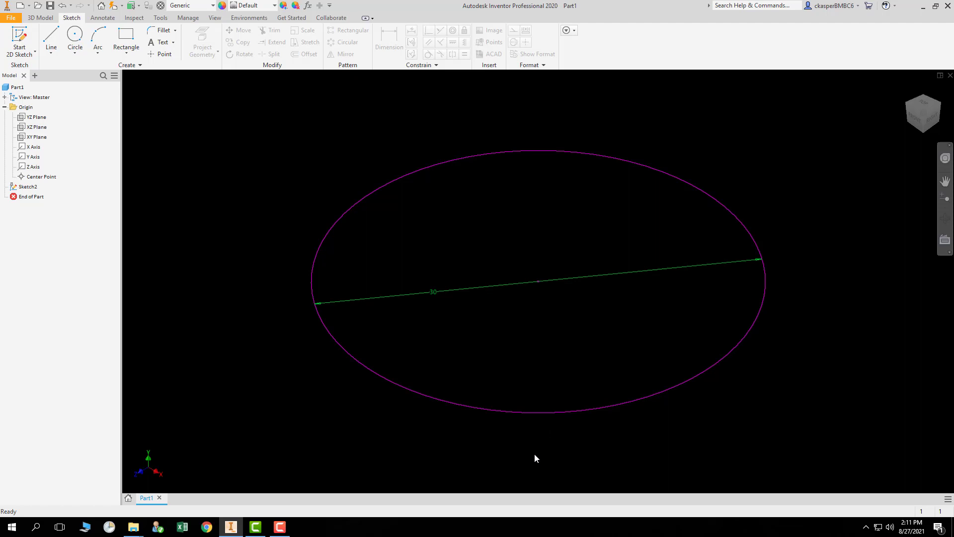
Try extruding the circle profile, dragging its height and entering a distance of 30 mm.
scroll(535, 453, down, 2)
scroll(535, 453, up, 5)
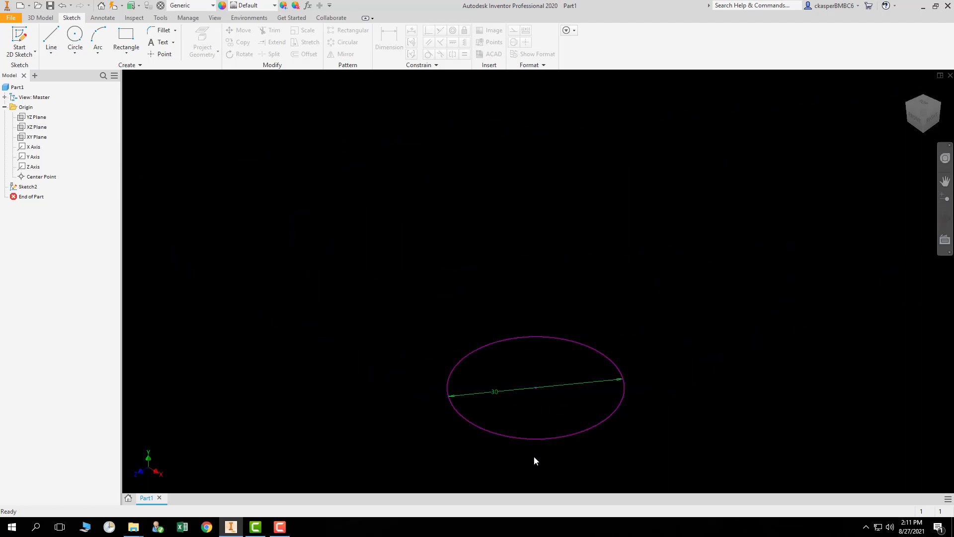
scroll(534, 456, up, 2)
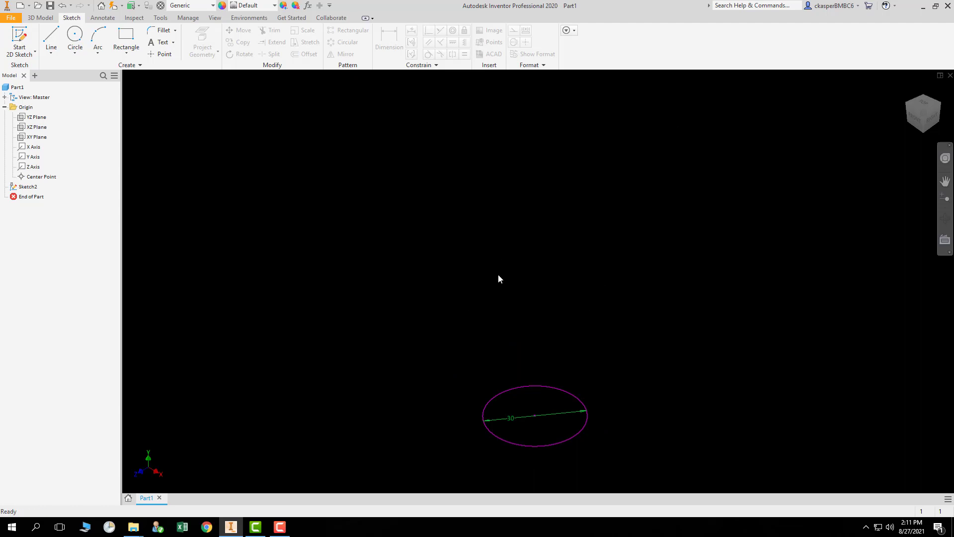
click(40, 19)
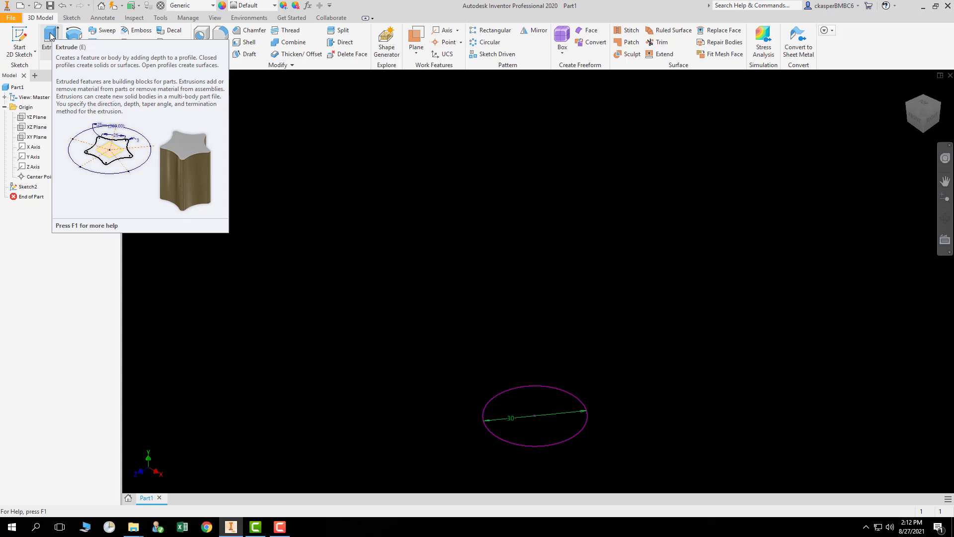
click(52, 35)
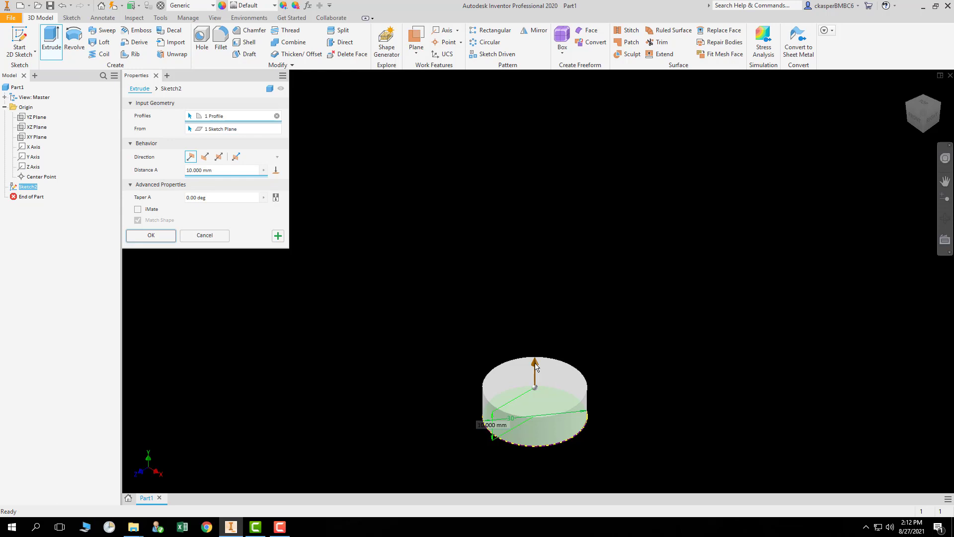
drag(536, 365, 541, 223)
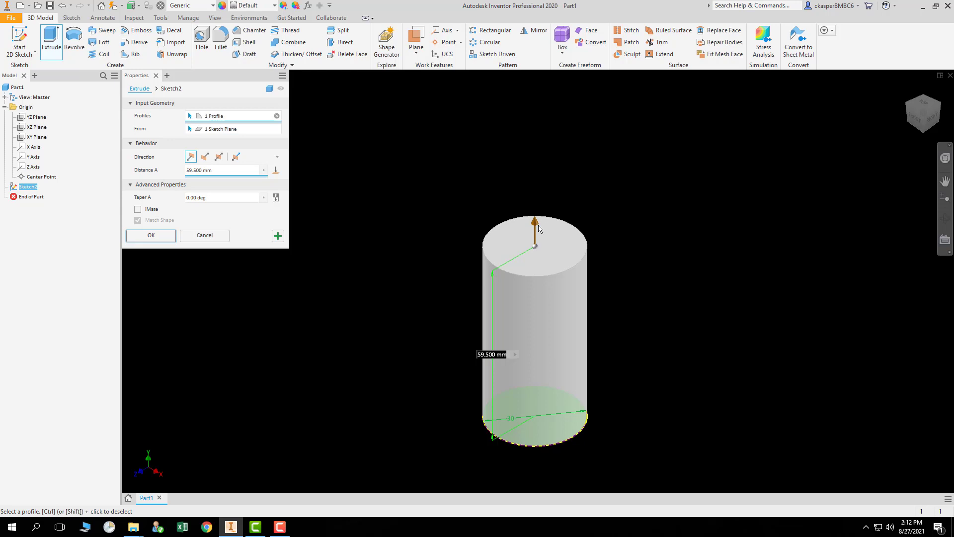
mouse_move(536, 223)
mouse_down()
mouse_move(524, 307)
mouse_move(535, 209)
mouse_up()
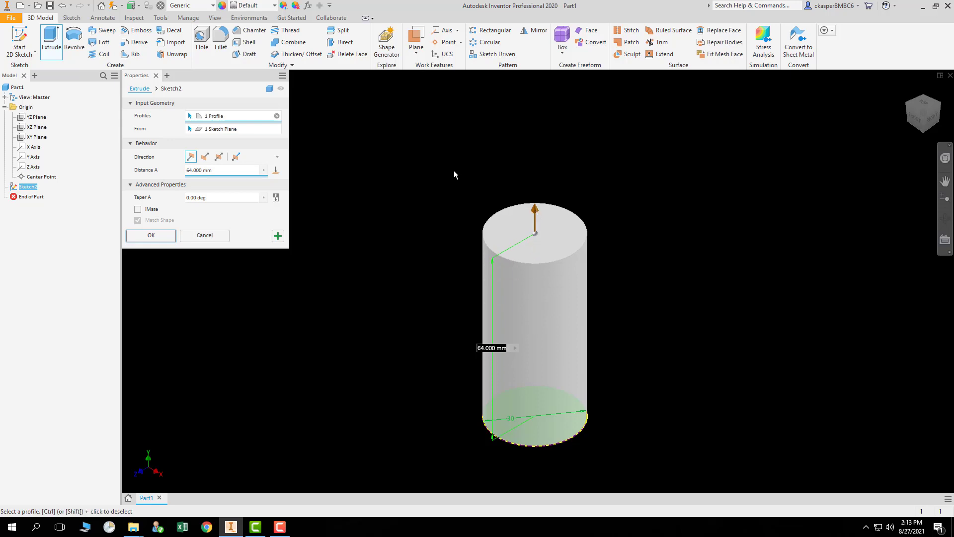
double_click(481, 347)
text(30mm)
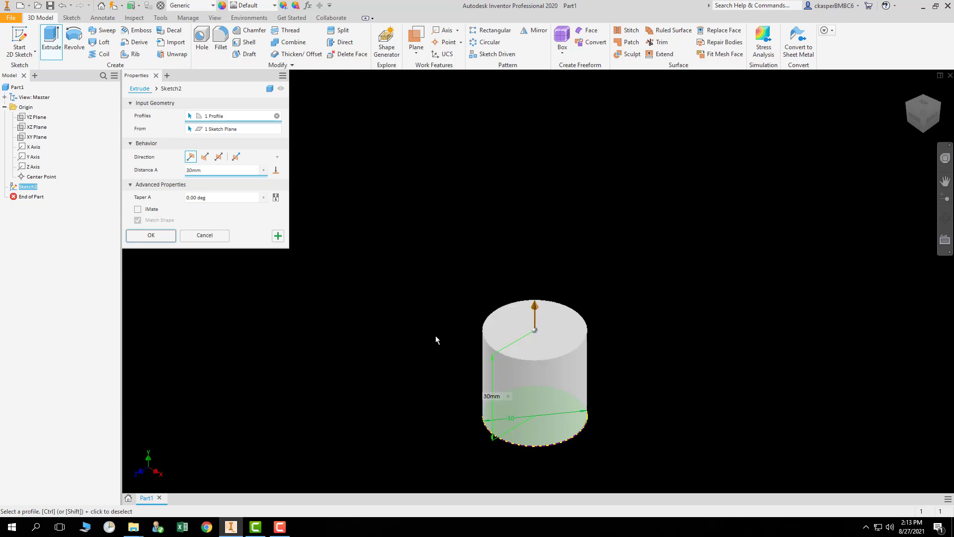
key(Return)
Try dragging the extrusion's height and taper, then cancel the Extrude command.
drag(536, 306, 526, 124)
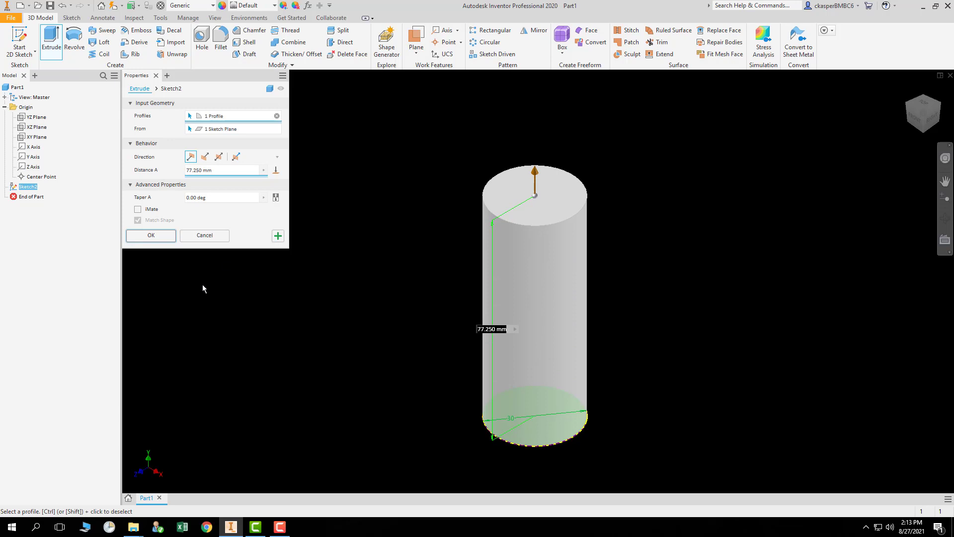
drag(562, 183, 642, 122)
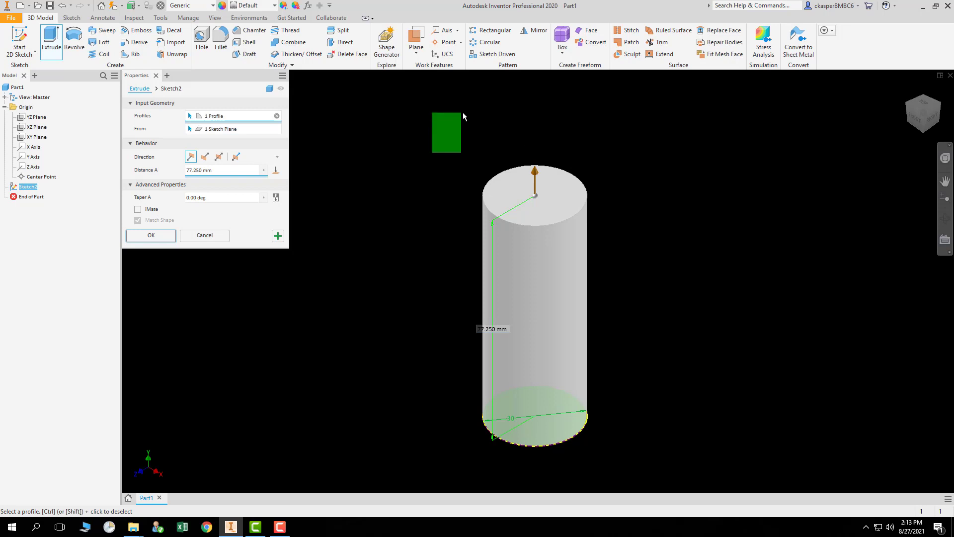
drag(463, 112, 463, 113)
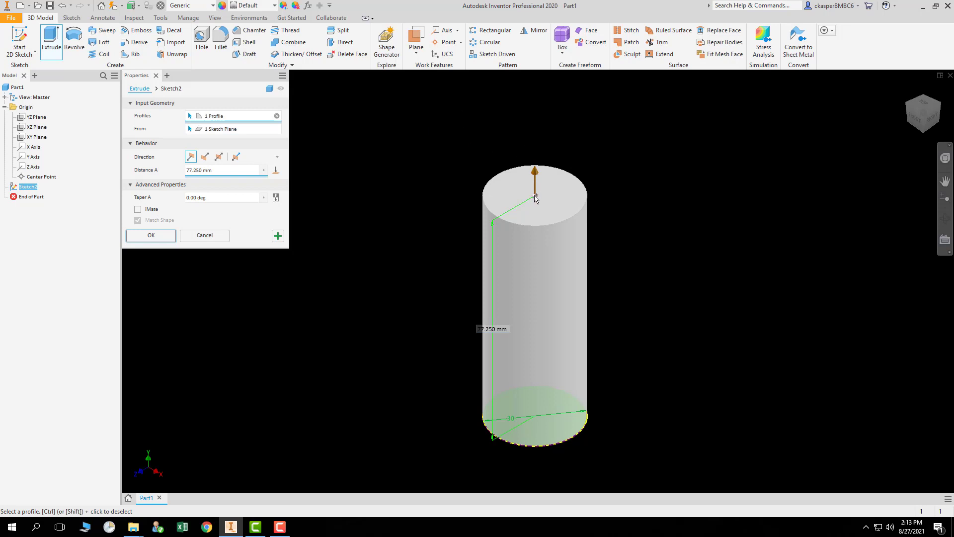
mouse_move(533, 197)
mouse_down()
mouse_move(532, 214)
mouse_move(539, 198)
mouse_move(544, 206)
mouse_up()
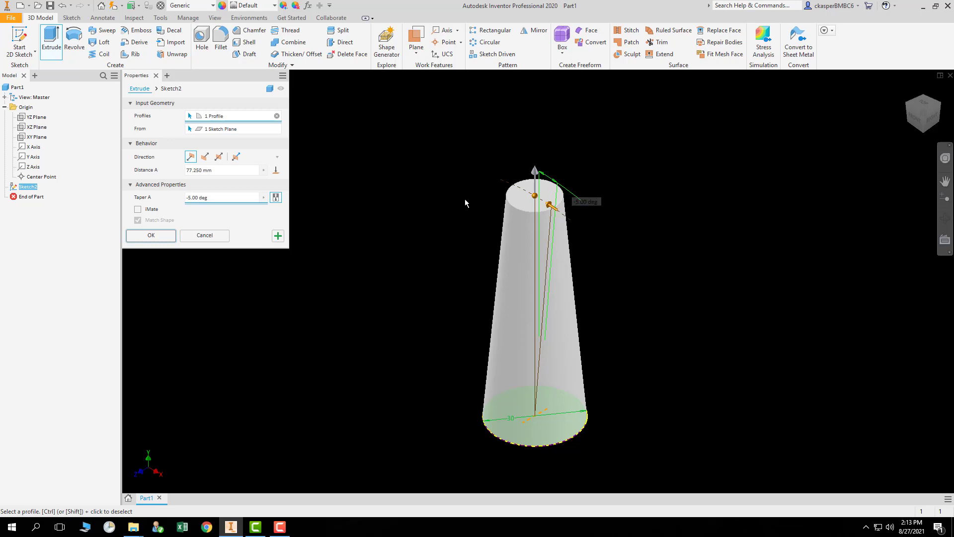
key(Escape)
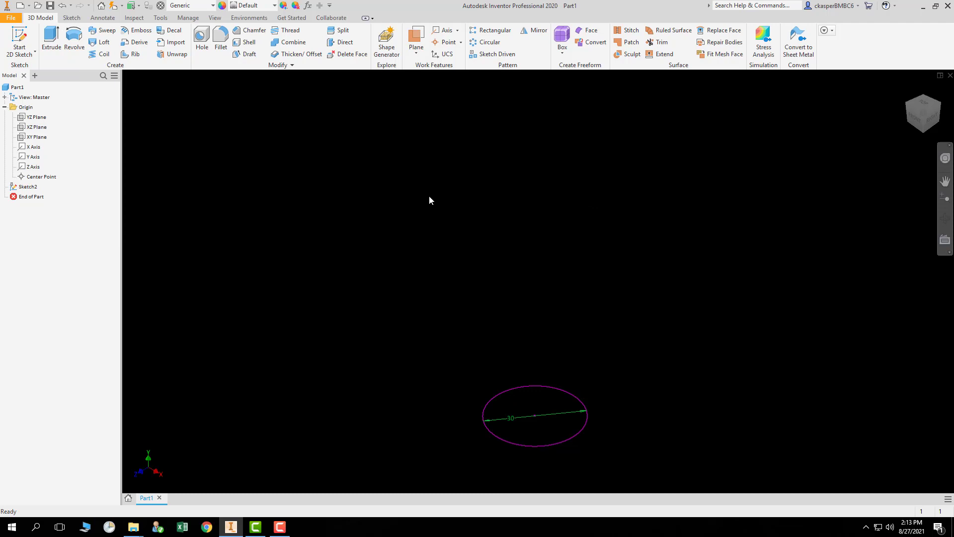
Extrude the circle profile 30 mm into a cylinder.
click(51, 37)
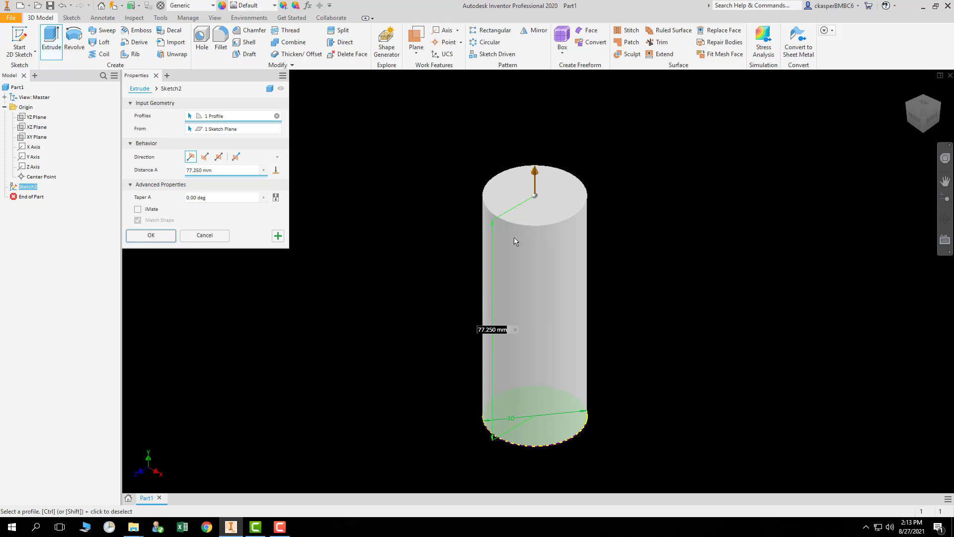
drag(533, 176, 514, 182)
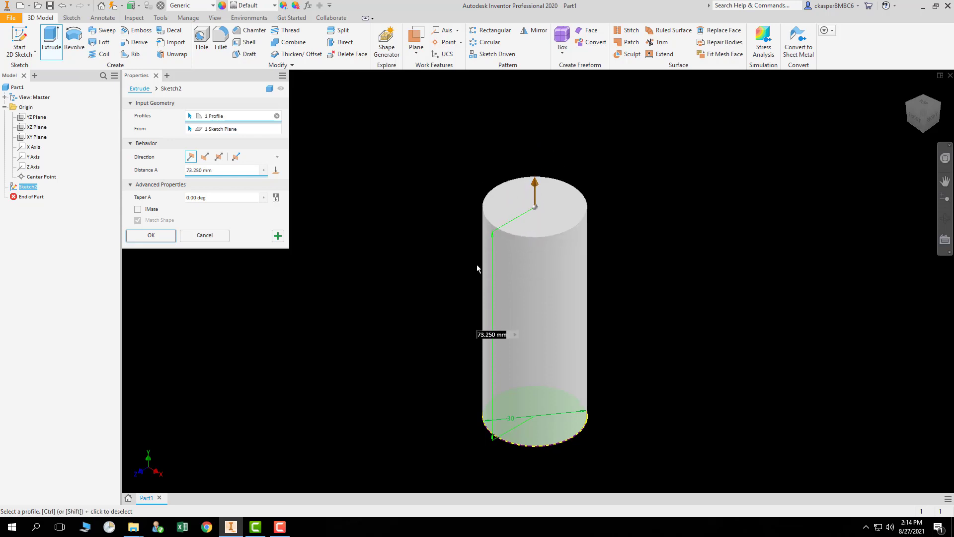
double_click(485, 335)
click(215, 171)
text(30)
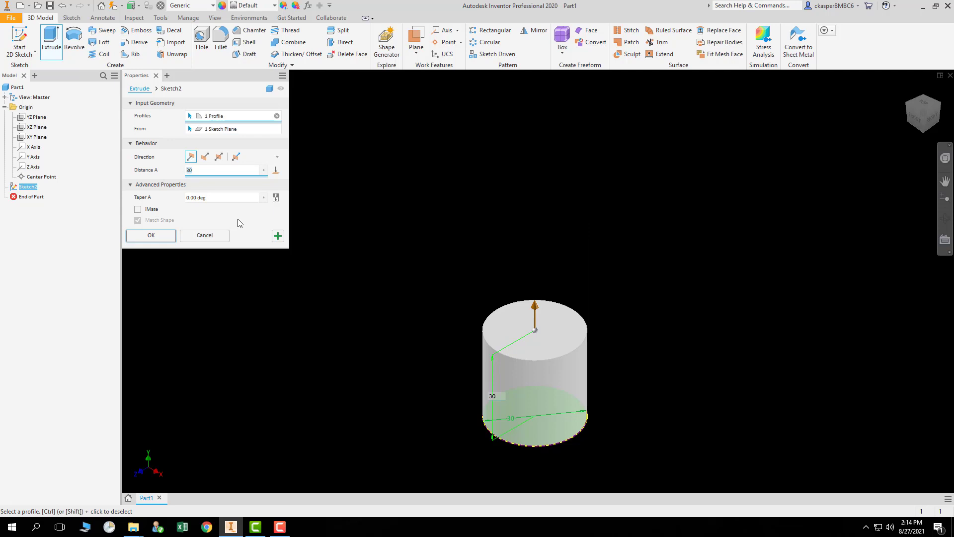
click(155, 237)
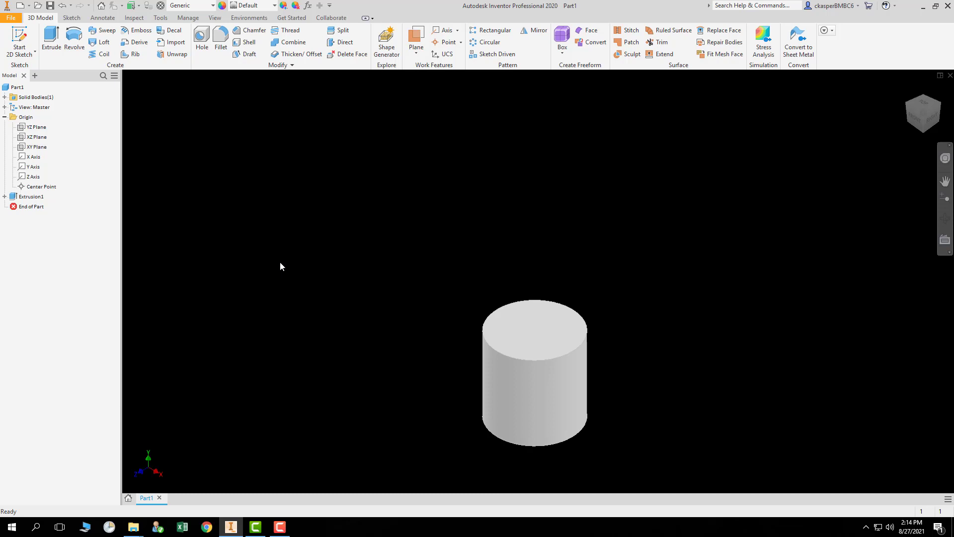
Undo the extrusion.
key(ctrl+z)
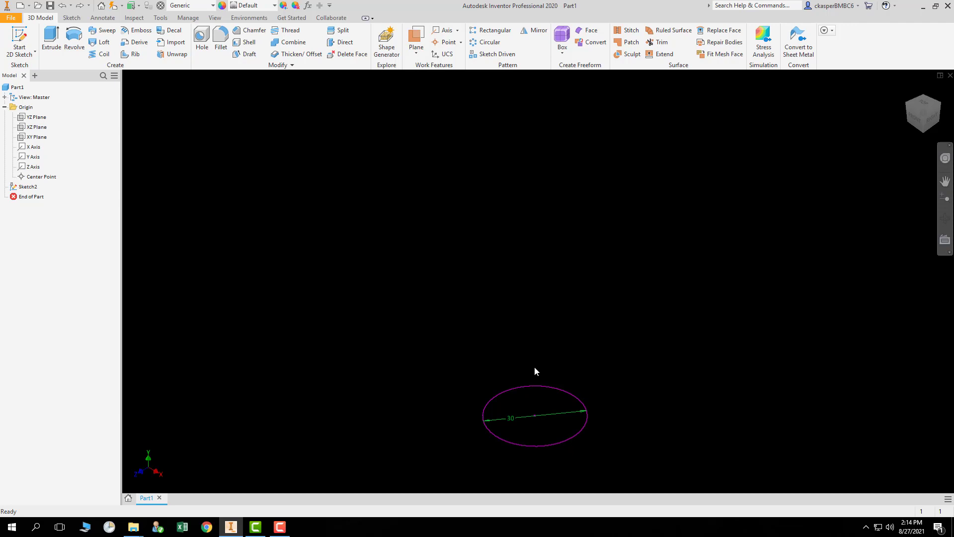
middle_drag(535, 371, 495, 224)
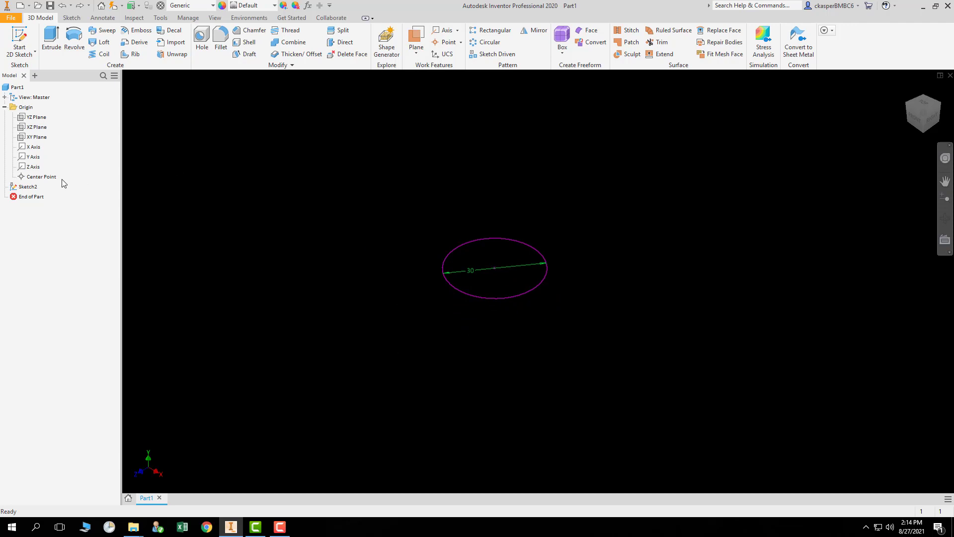
Rename the circle's sketch as "circle number 1".
click(32, 187)
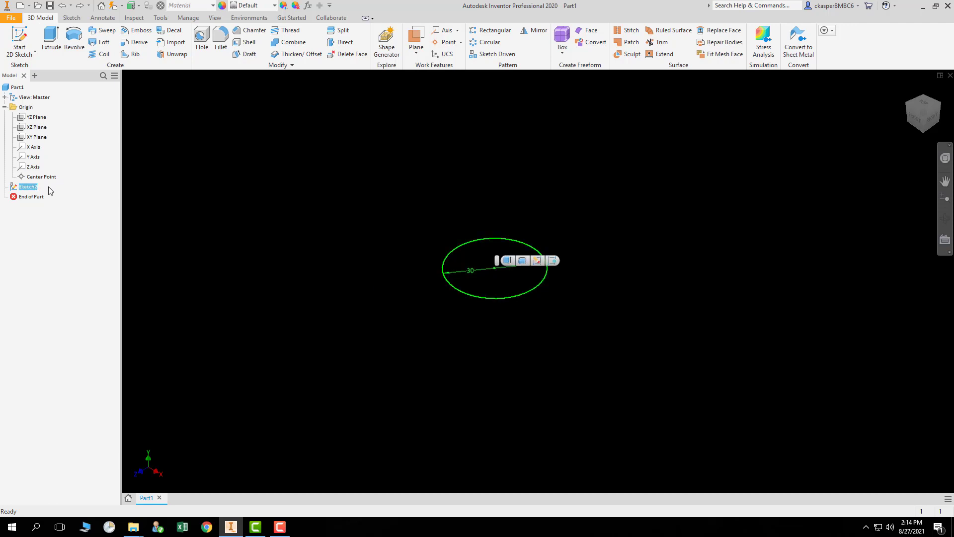
click(31, 187)
text(first)
key(BackSpace)
key(BackSpace)
key(BackSpace)
key(BackSpace)
key(BackSpace)
text(circle number 1)
key(Return)
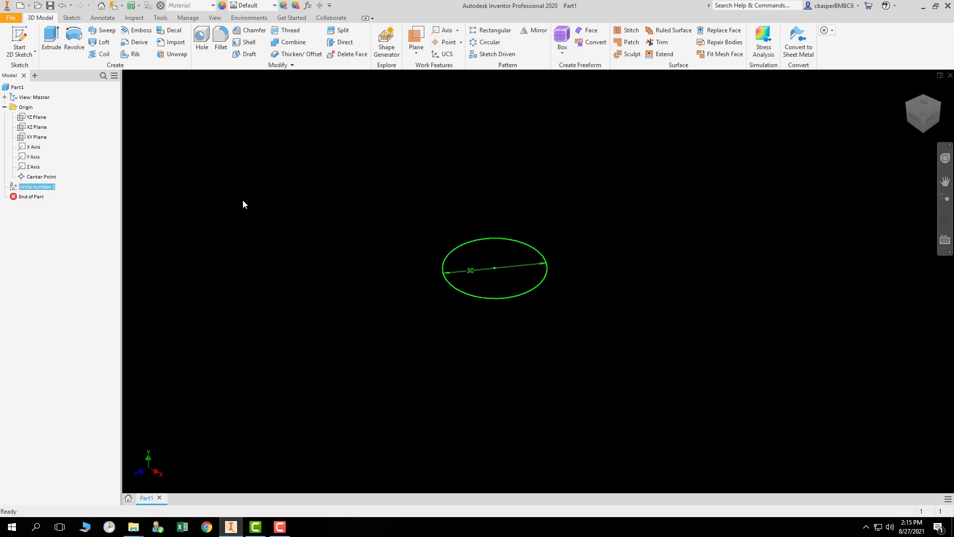
Select the renamed sketch, the XZ Plane and End of Part in the model tree to examine them.
click(206, 220)
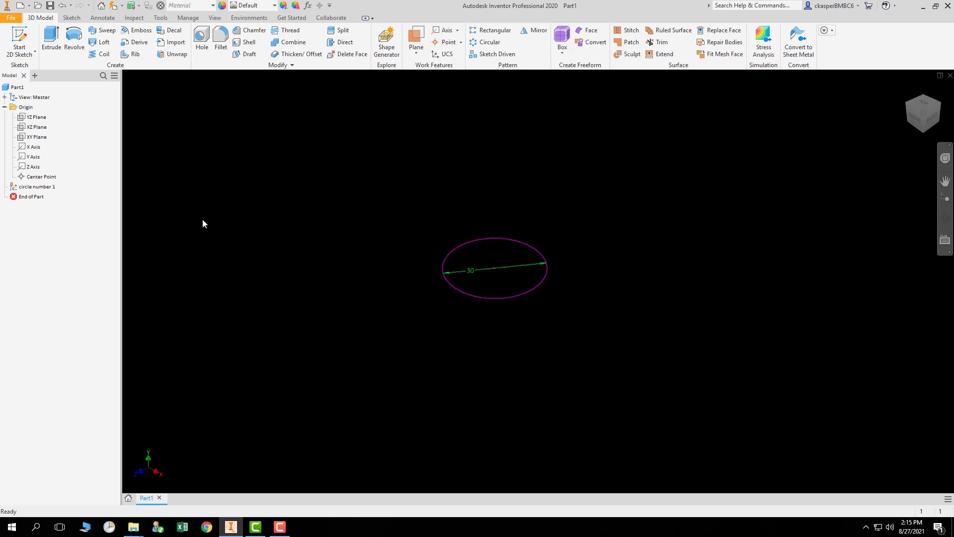
click(39, 200)
click(37, 188)
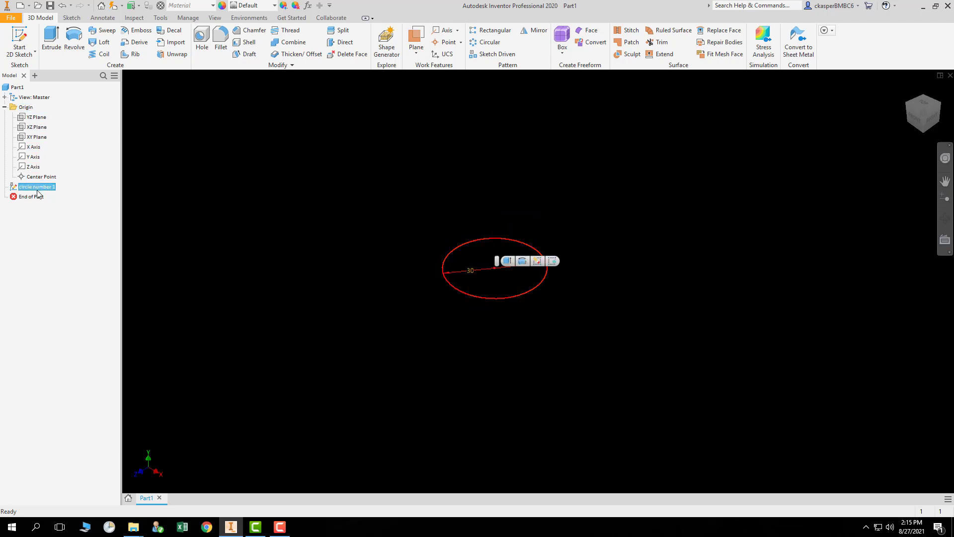
click(38, 131)
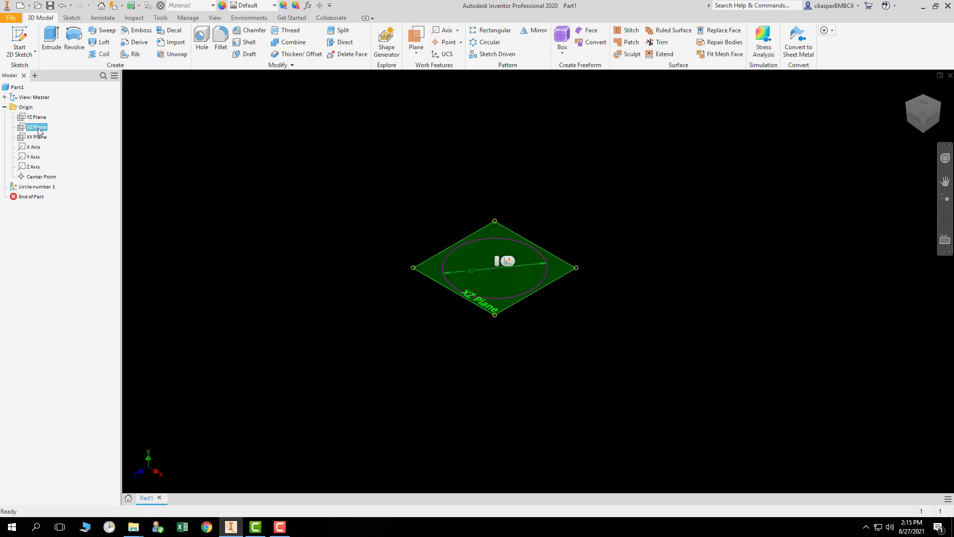
click(39, 198)
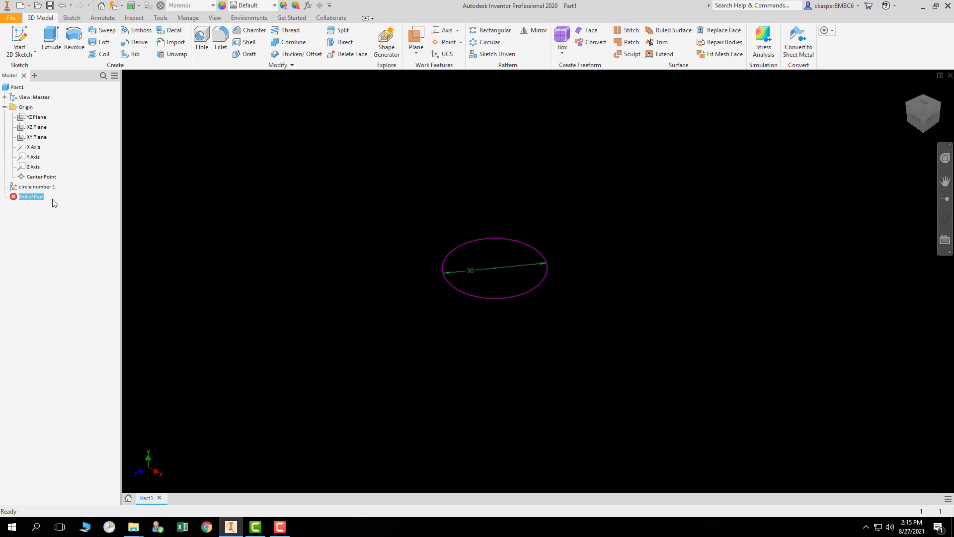
click(58, 200)
Start a new 2D sketch on the XZ plane.
click(20, 33)
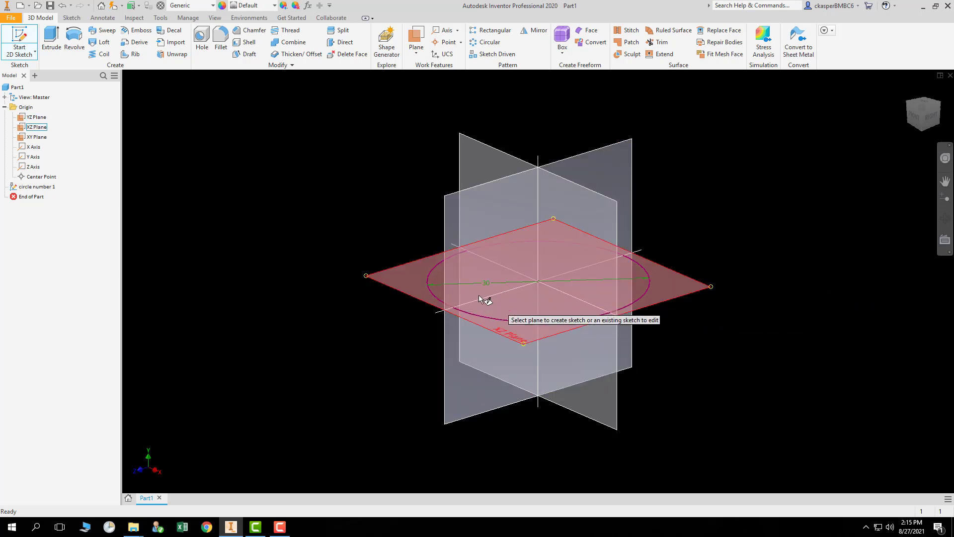
click(417, 280)
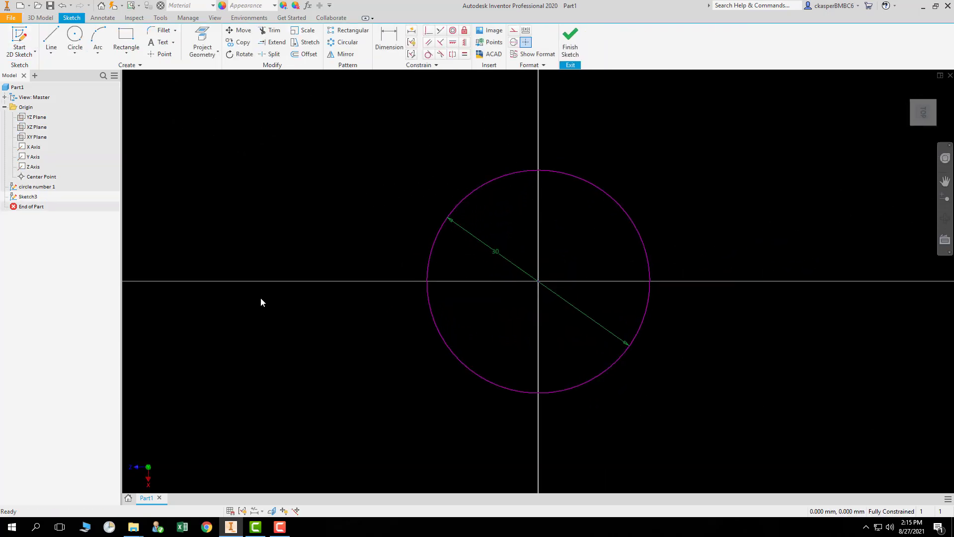
middle_drag(238, 301, 487, 293)
scroll(482, 298, up, 1)
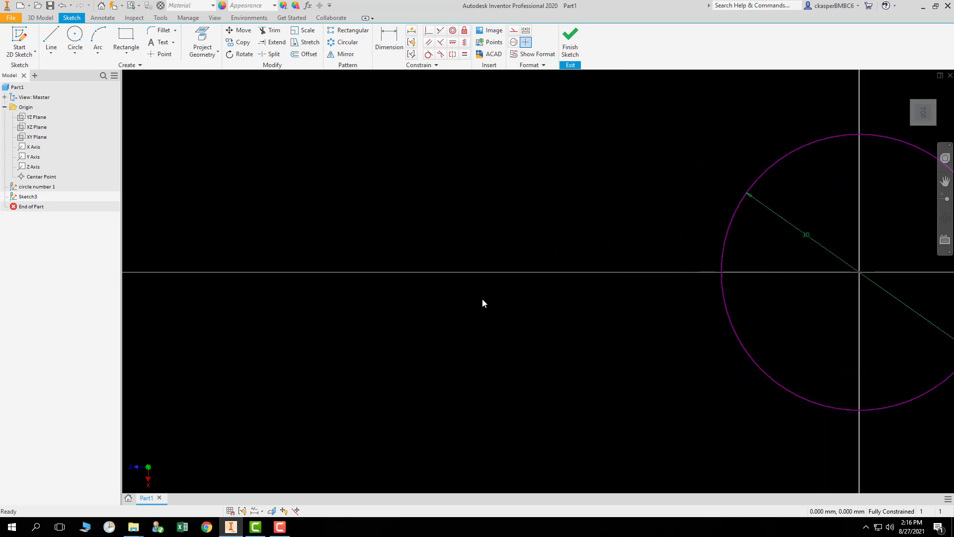
scroll(482, 297, down, 3)
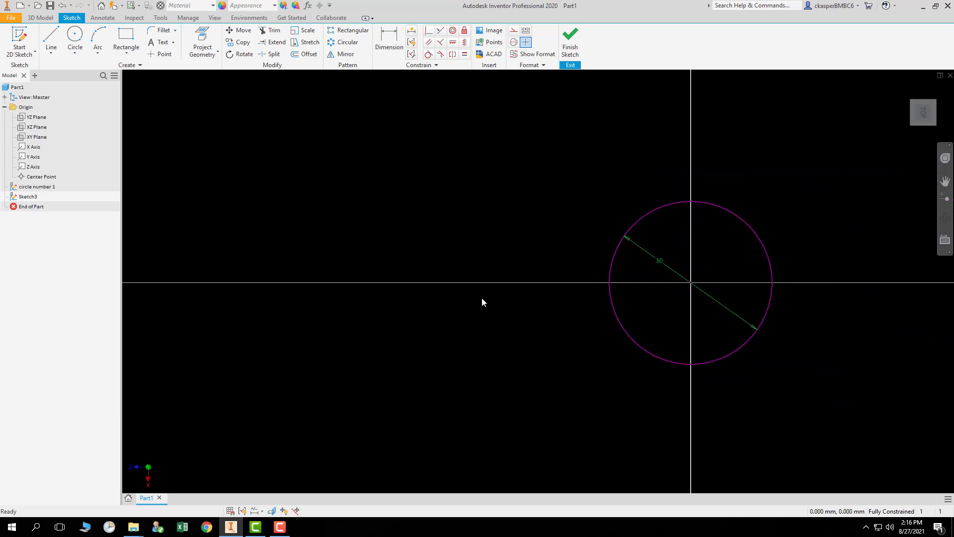
middle_drag(384, 300, 437, 300)
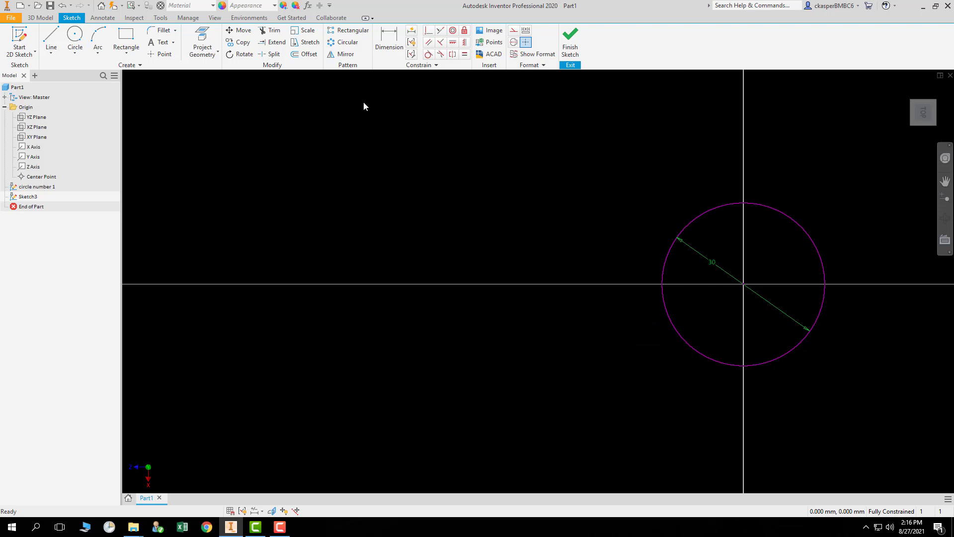
Draw a rectangle about 24.6 by 18.6 mm with its lower-left corner on the horizontal axis, left of the circle.
click(127, 35)
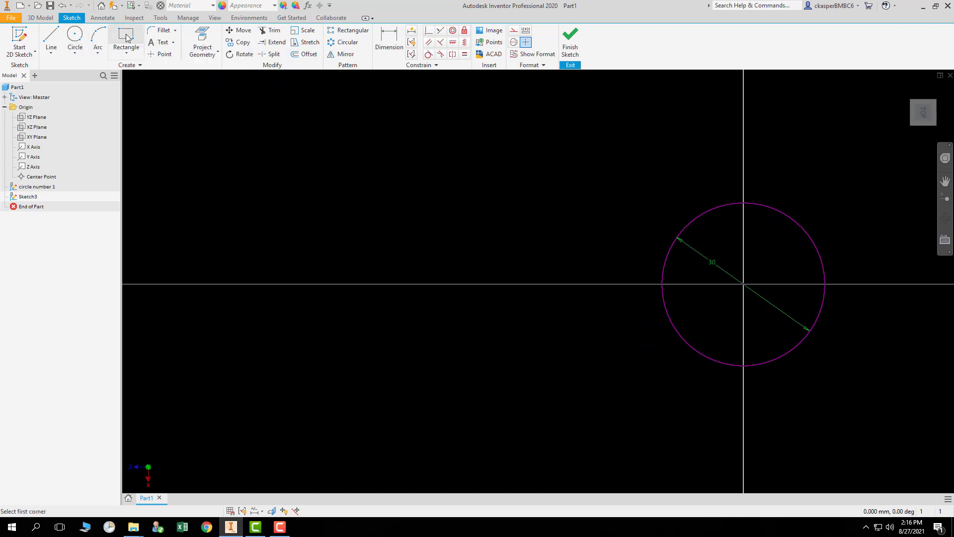
click(383, 284)
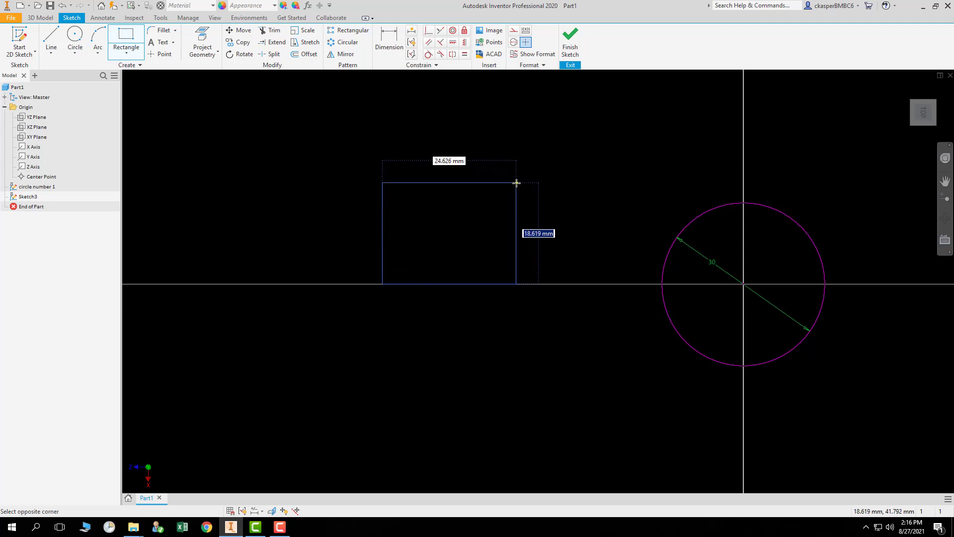
click(517, 183)
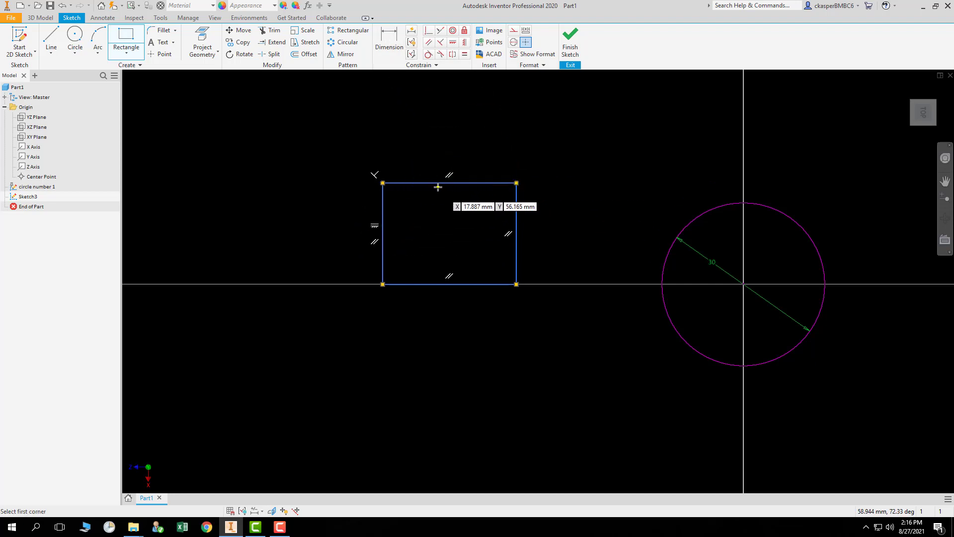
Dimension the rectangle's left side and set its height to 20 mm.
click(390, 40)
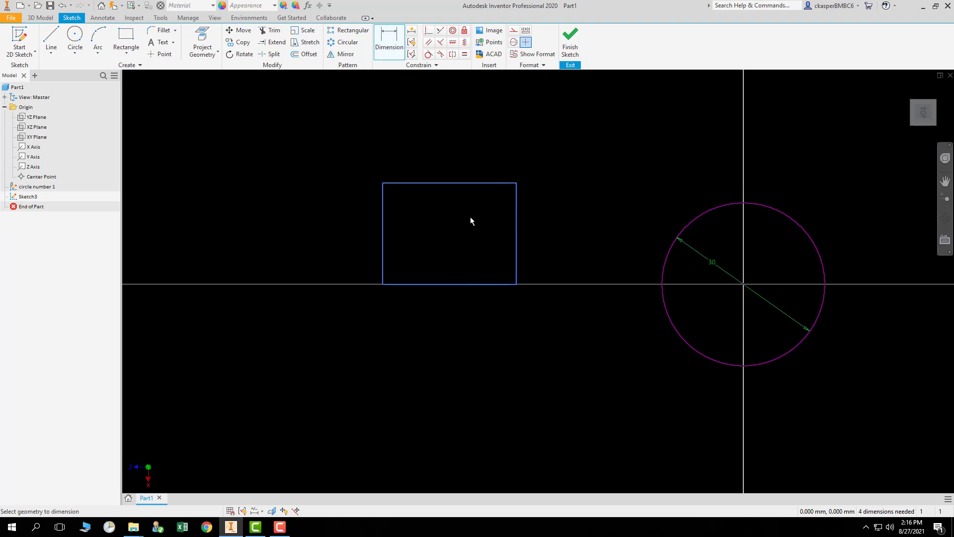
click(383, 235)
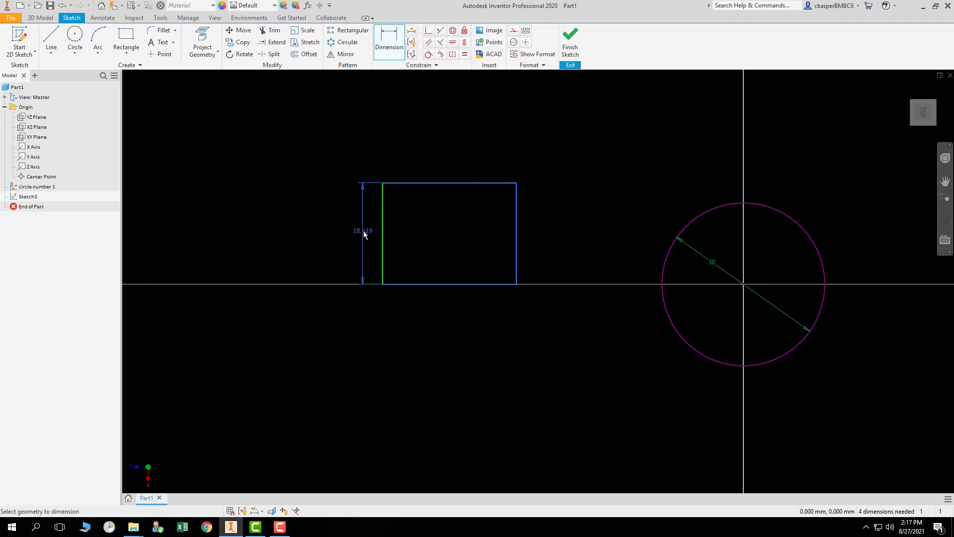
click(365, 234)
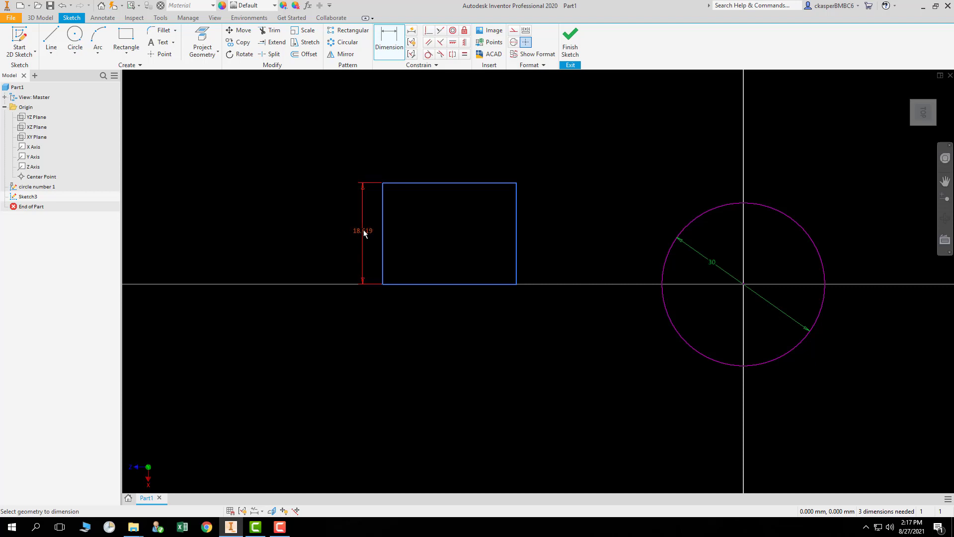
click(364, 233)
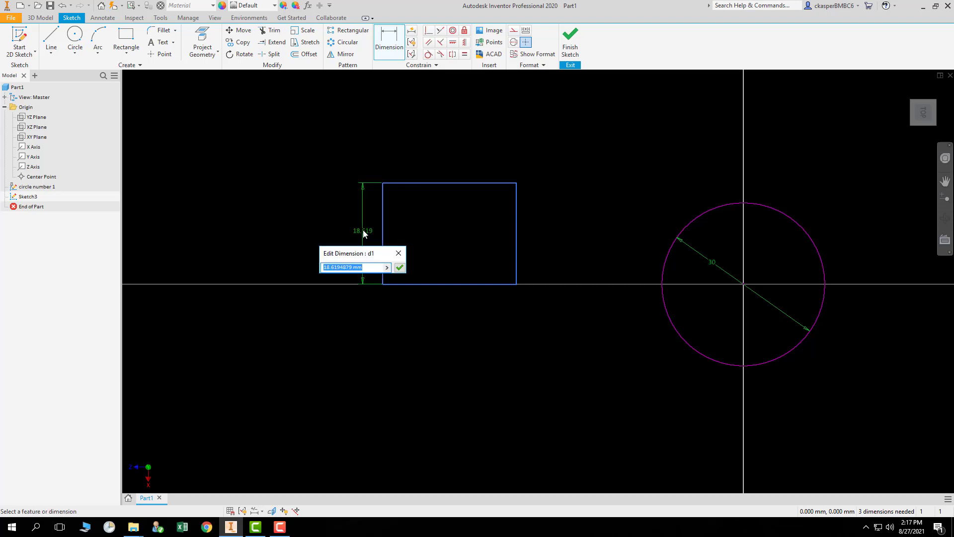
text(20)
key(Return)
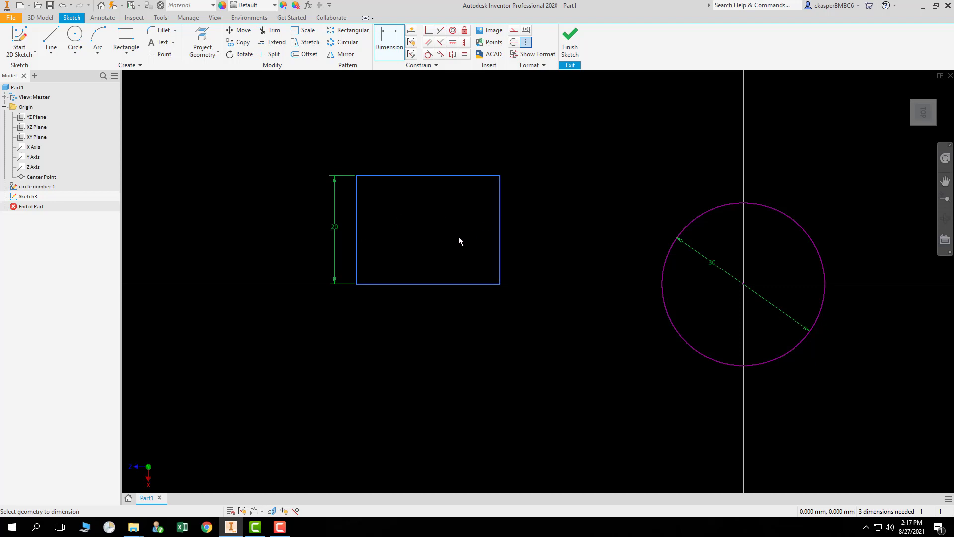
Dimension the rectangle's top edge and set its width to 30 mm, then leave the Dimension command.
click(428, 176)
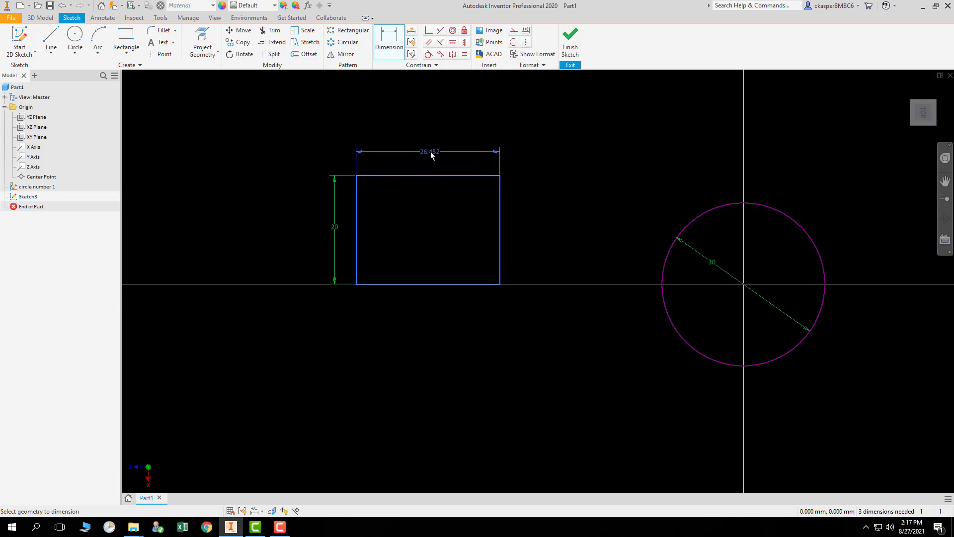
click(430, 152)
double_click(433, 151)
text(30)
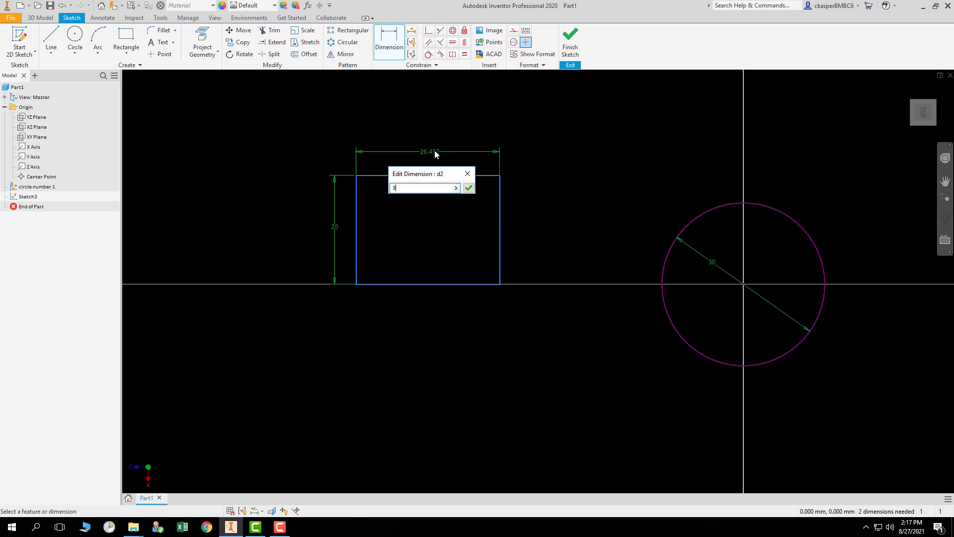
key(Return)
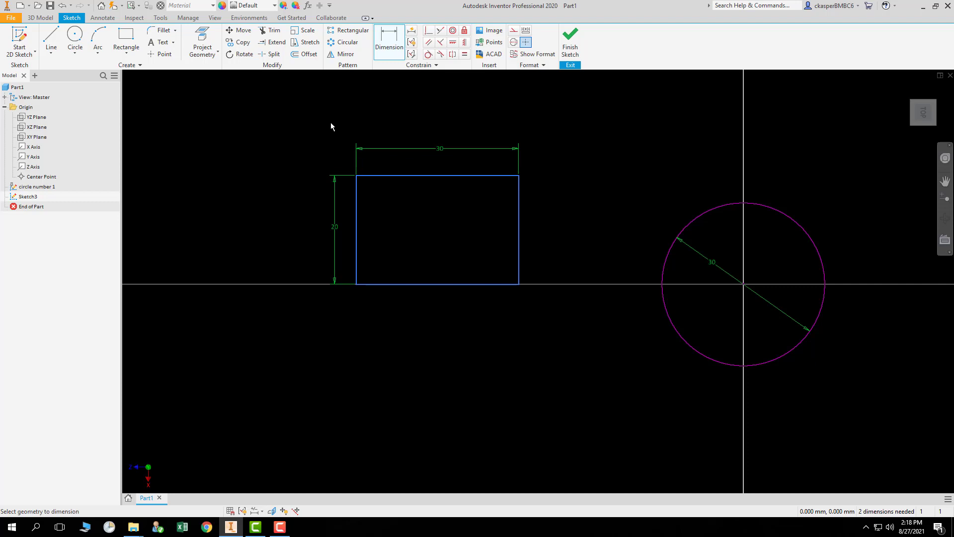
key(Escape)
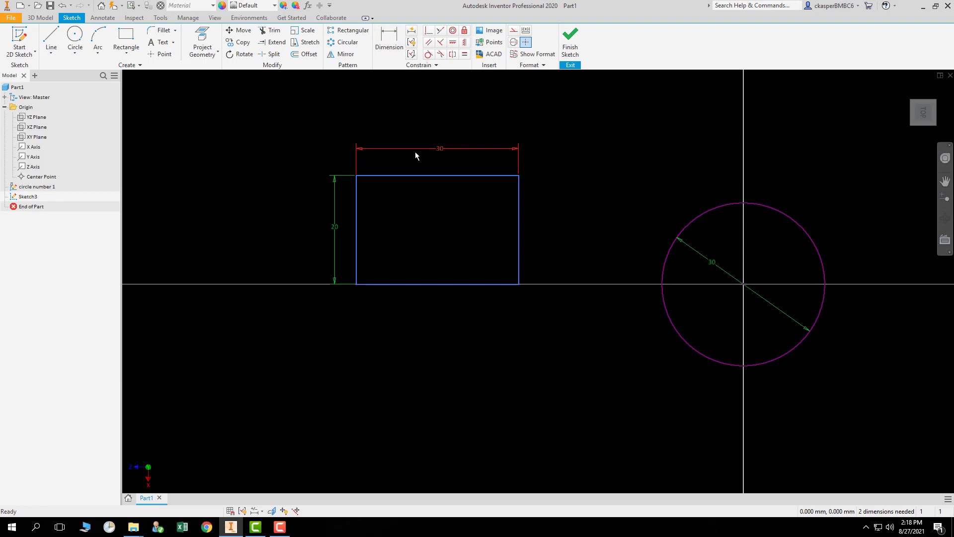
Window-select the rectangle and the circle area in turn to inspect the sketch geometry.
drag(290, 142, 586, 301)
click(276, 126)
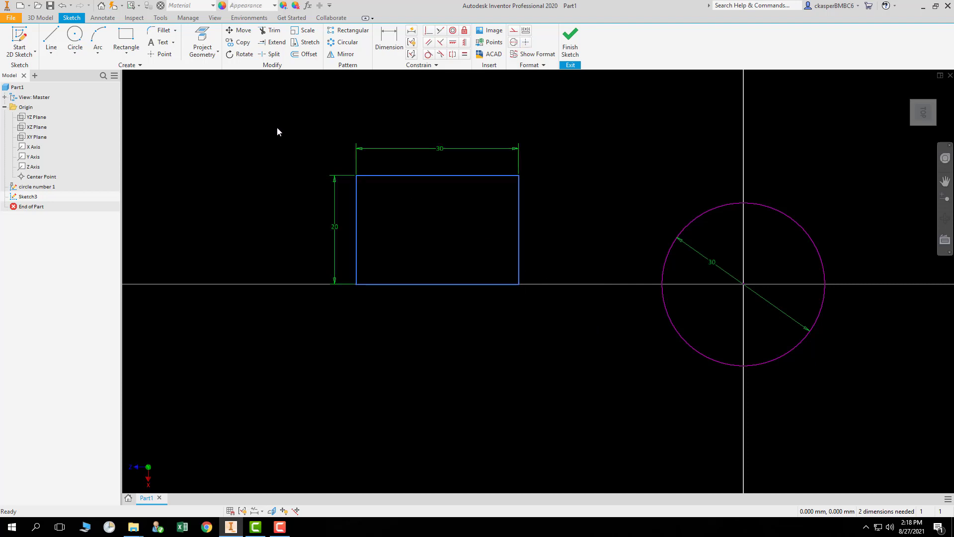
drag(635, 160, 849, 395)
drag(606, 161, 853, 392)
mouse_move(218, 93)
mouse_down()
mouse_move(268, 133)
mouse_move(580, 313)
mouse_up()
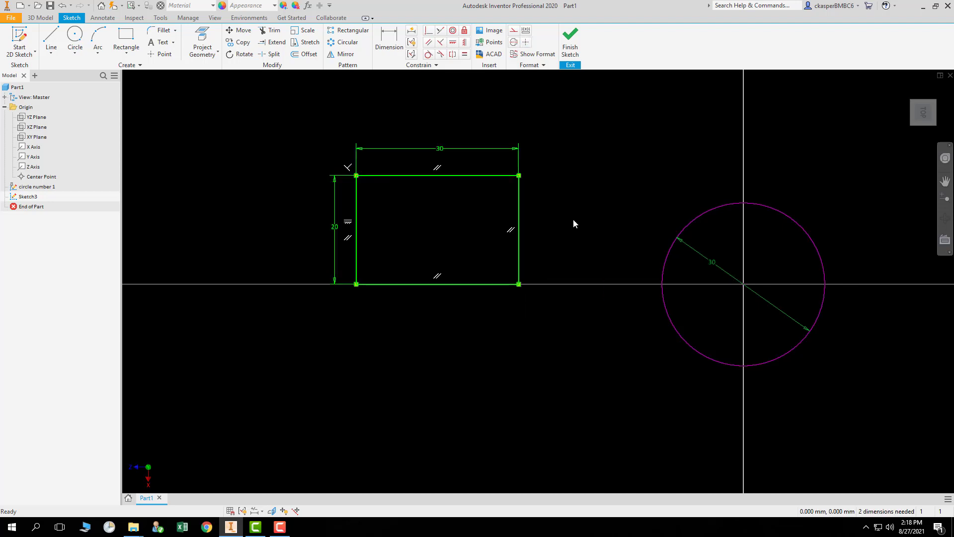
click(578, 194)
drag(584, 162, 864, 401)
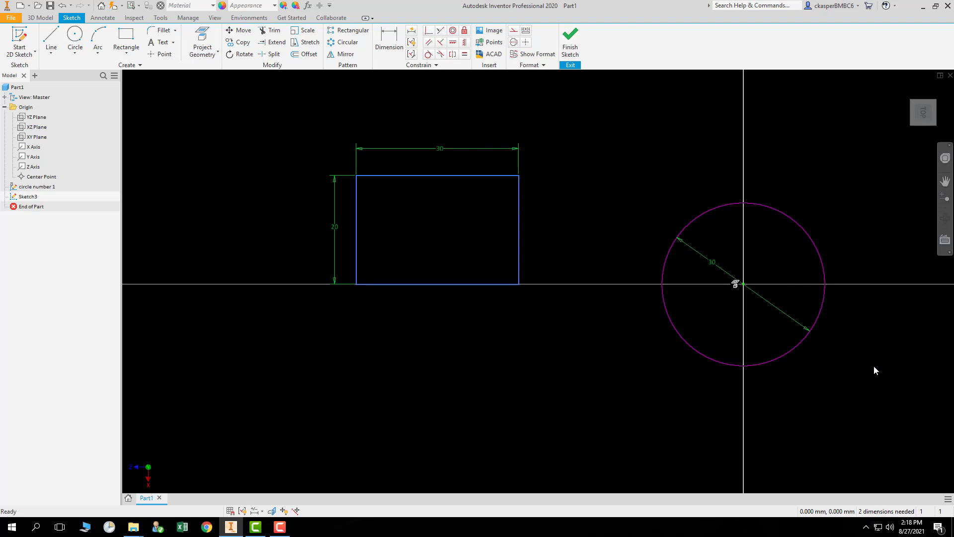
click(302, 104)
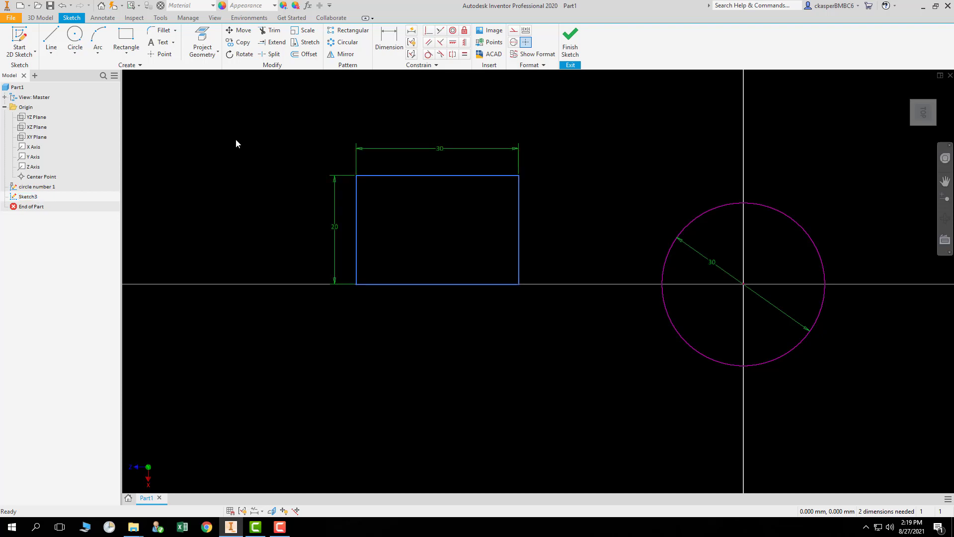
Add a driven reference dimension to the rectangle's right side.
click(389, 40)
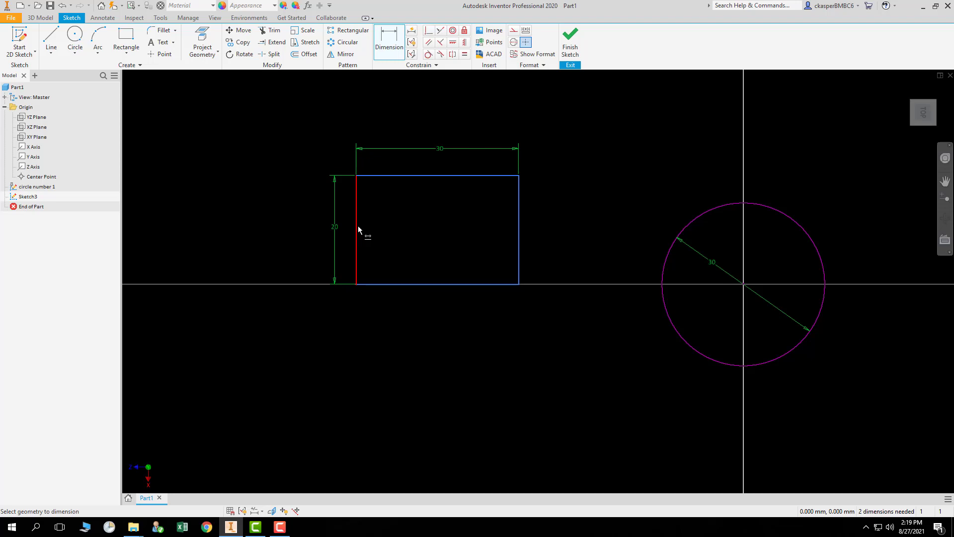
click(519, 229)
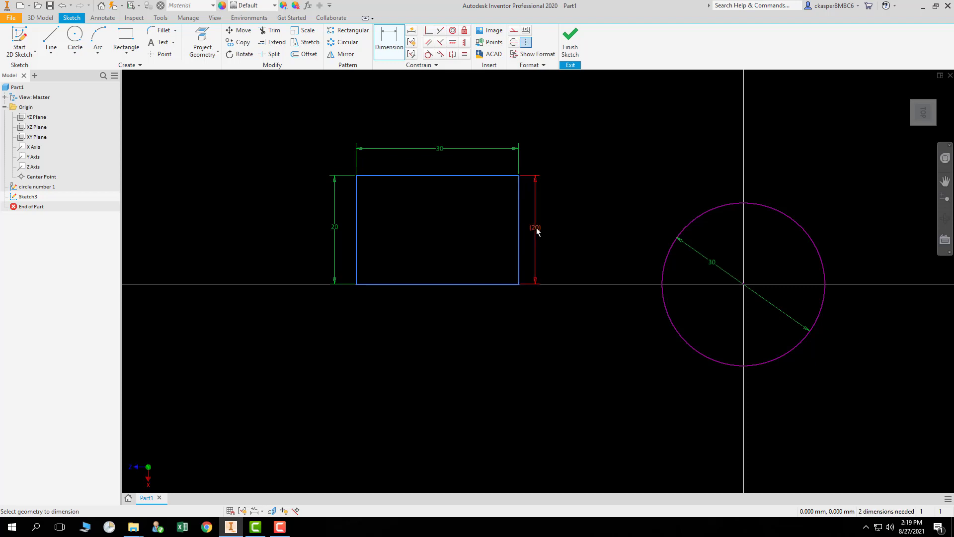
click(536, 229)
click(535, 229)
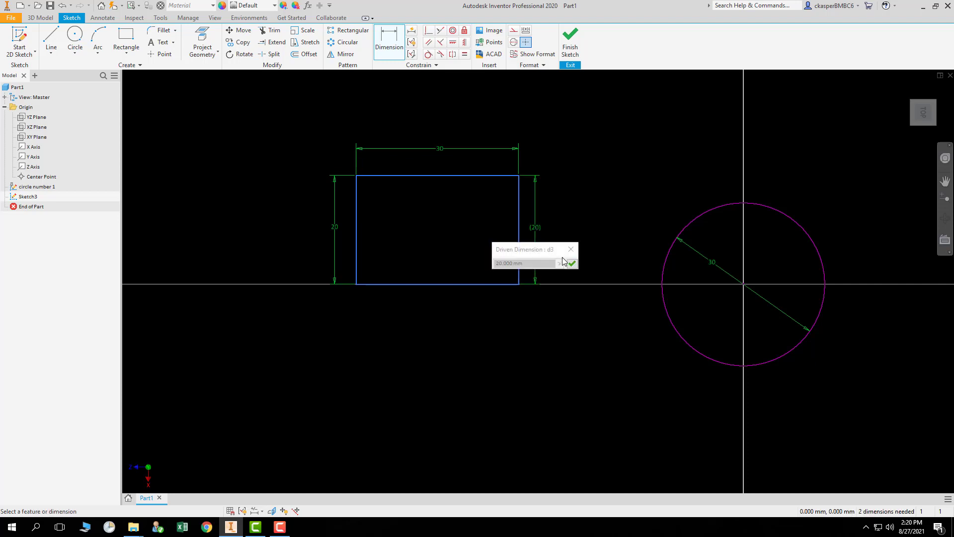
click(571, 249)
click(537, 227)
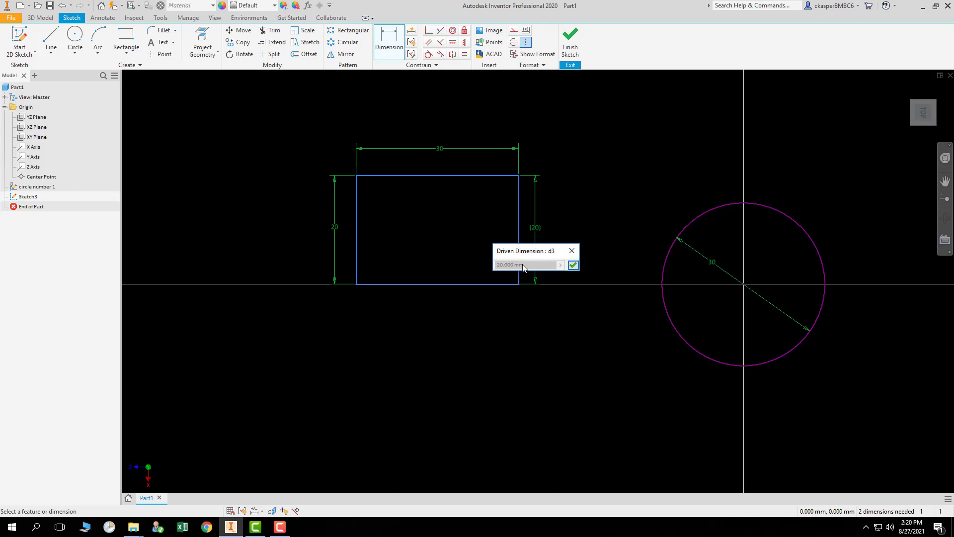
click(571, 251)
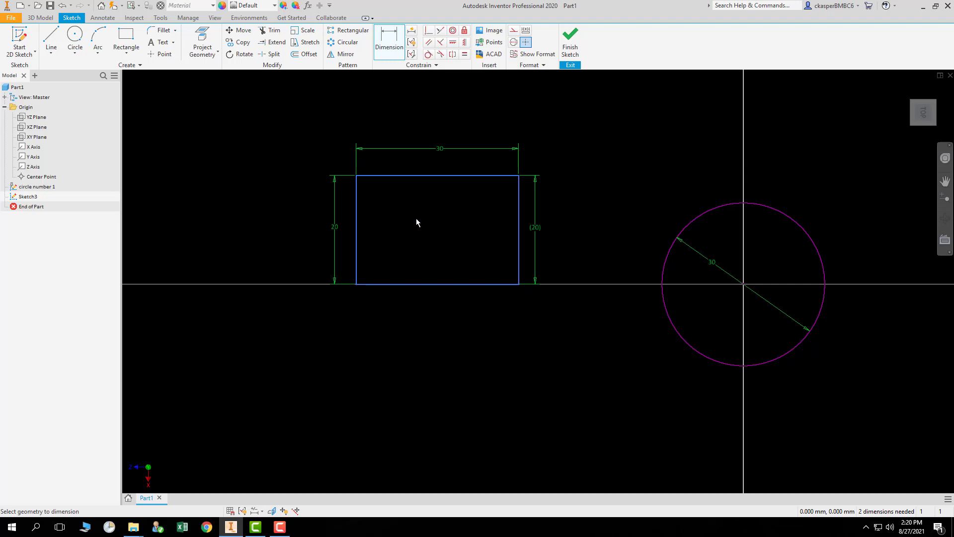
Set the rectangle's height to 18 mm and check the driven dimension on the right side.
double_click(333, 228)
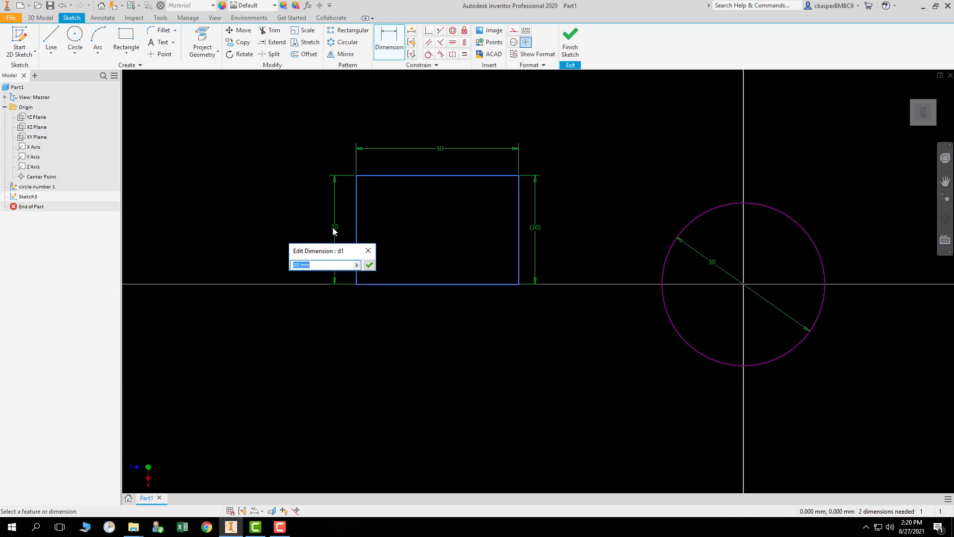
text(18)
key(Return)
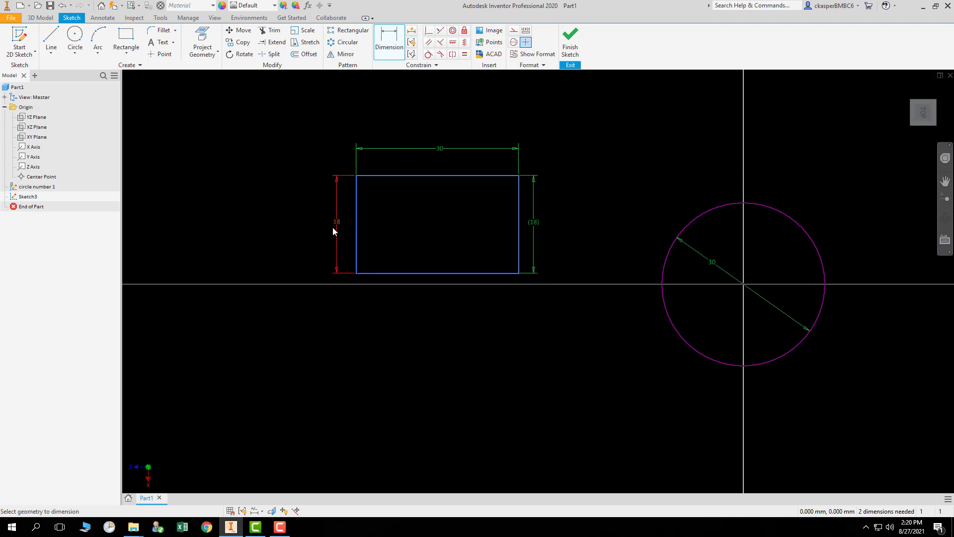
double_click(538, 225)
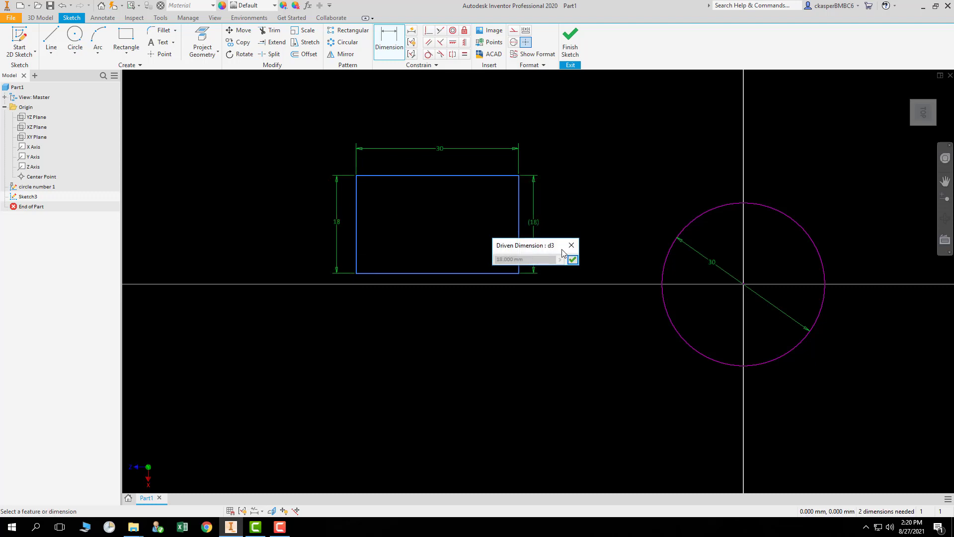
click(572, 259)
Set the rectangle's height back to 20 mm.
double_click(338, 221)
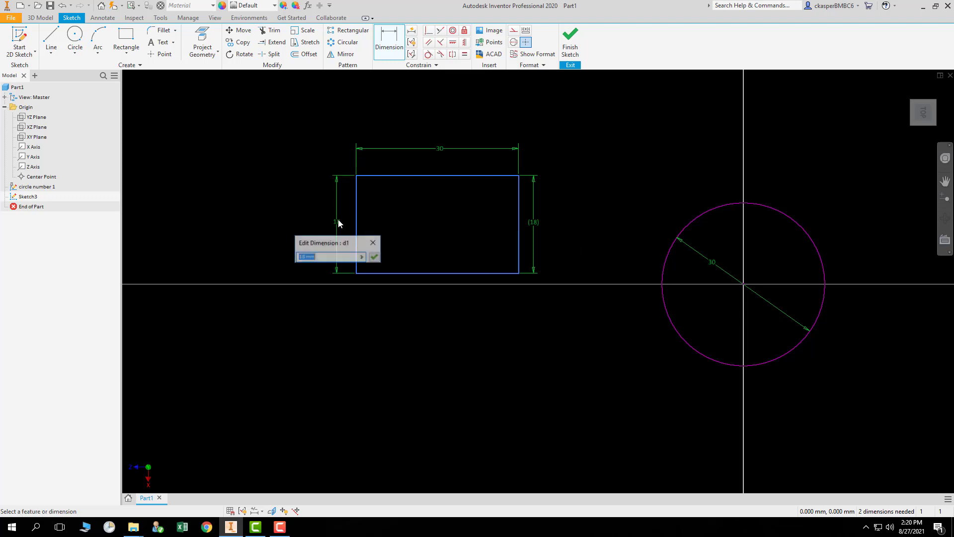
text(20)
key(Return)
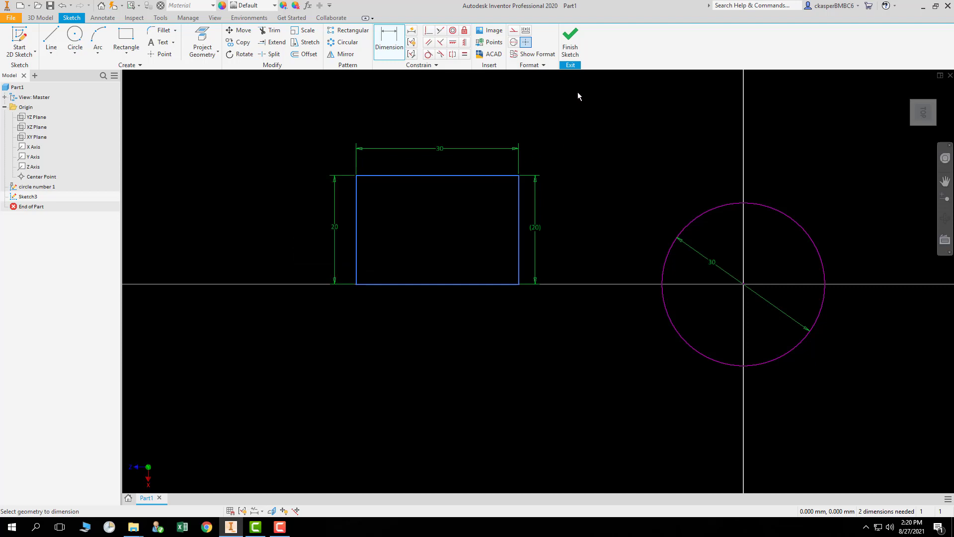
Finish the sketch and return to the 3D model environment.
click(570, 37)
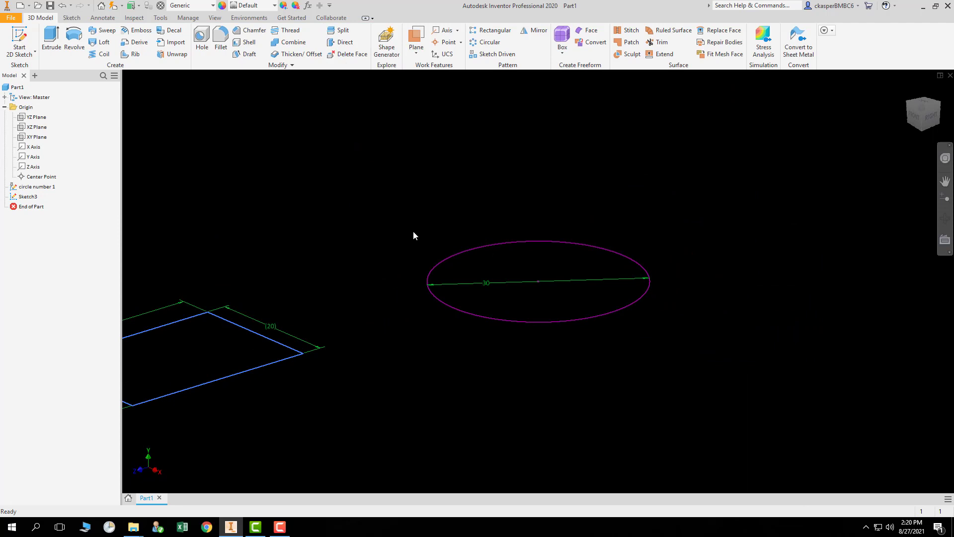
middle_drag(355, 258, 523, 228)
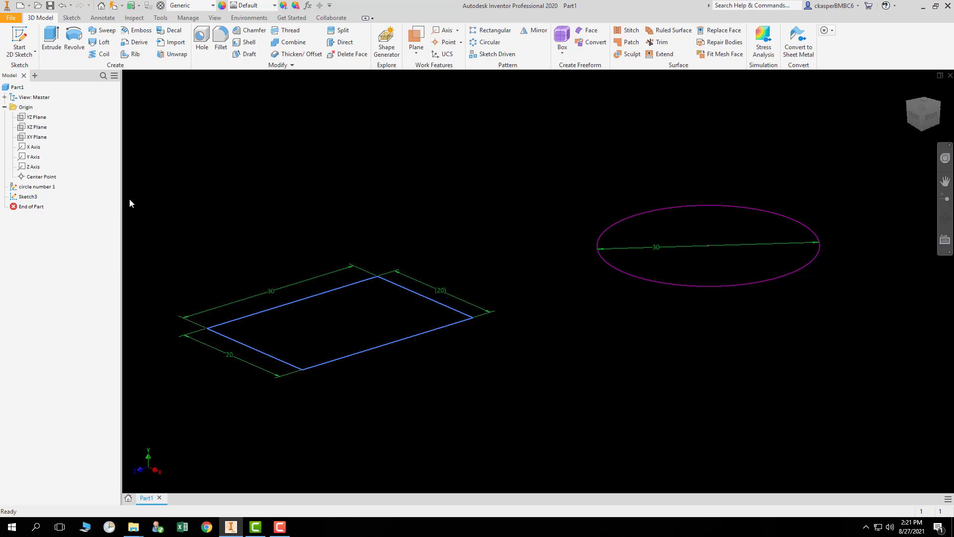
click(30, 196)
click(35, 196)
click(42, 187)
click(328, 158)
Extrude the circle profile 10 mm.
click(52, 42)
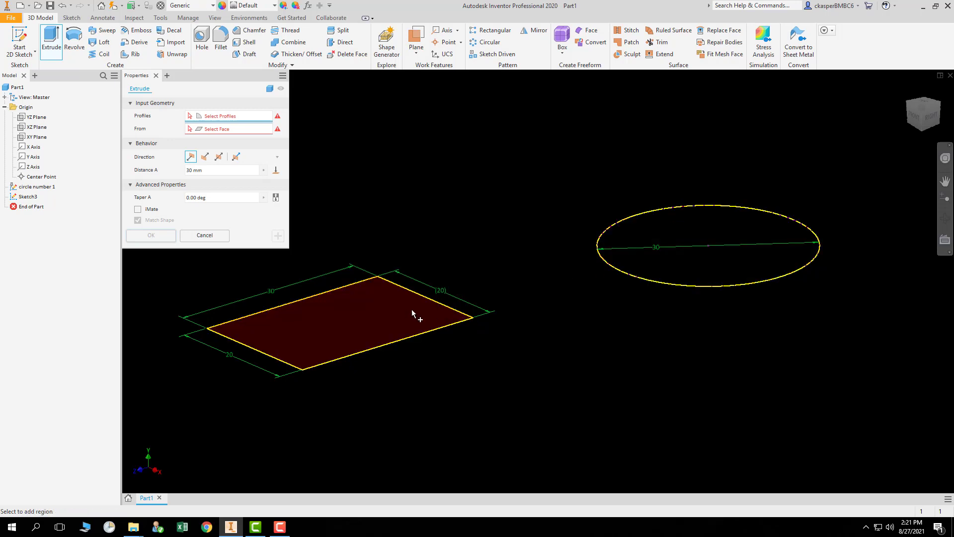
click(231, 130)
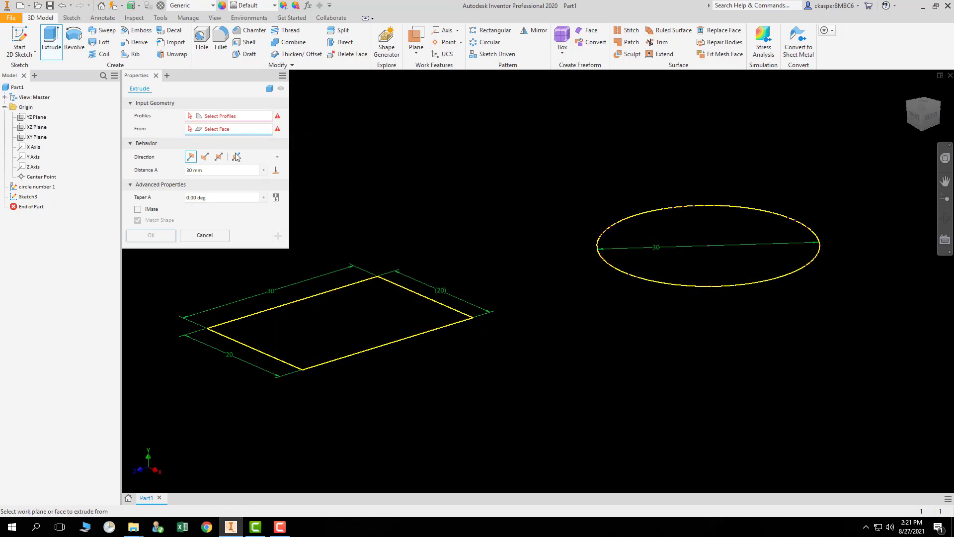
click(235, 118)
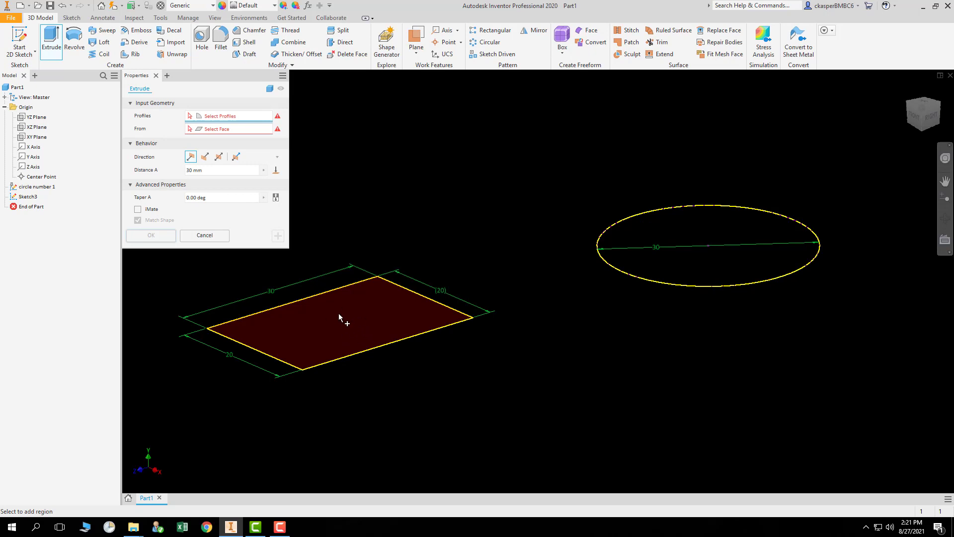
click(720, 228)
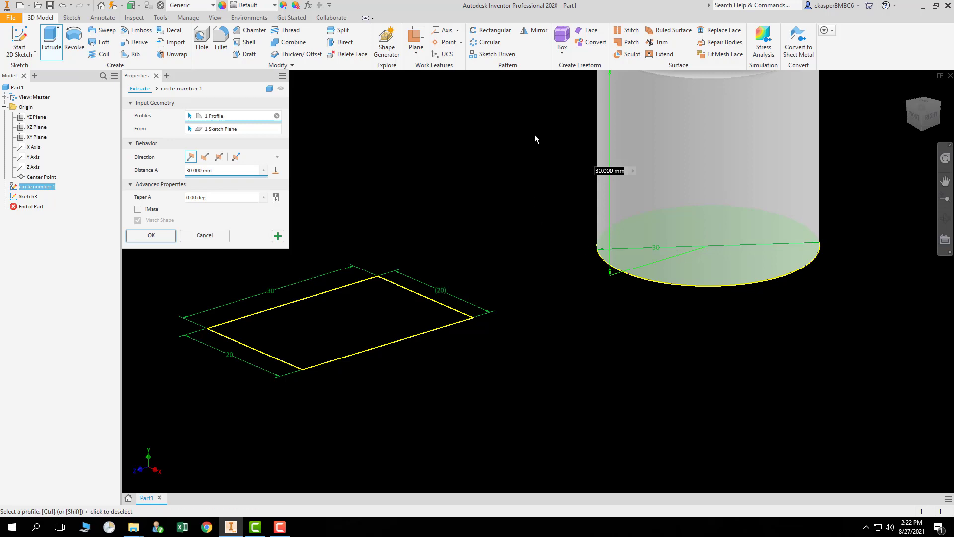
middle_drag(554, 128, 471, 242)
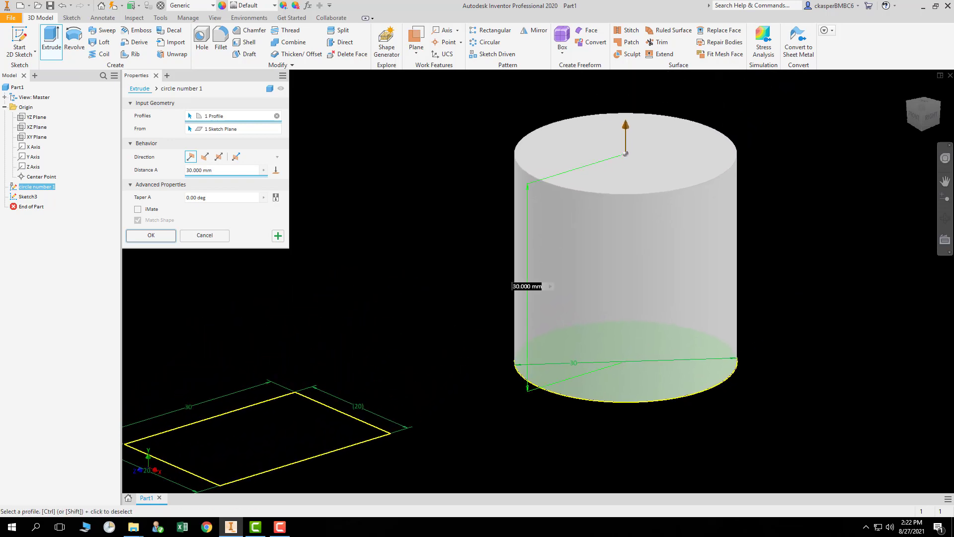
click(519, 287)
key(BackSpace)
key(BackSpace)
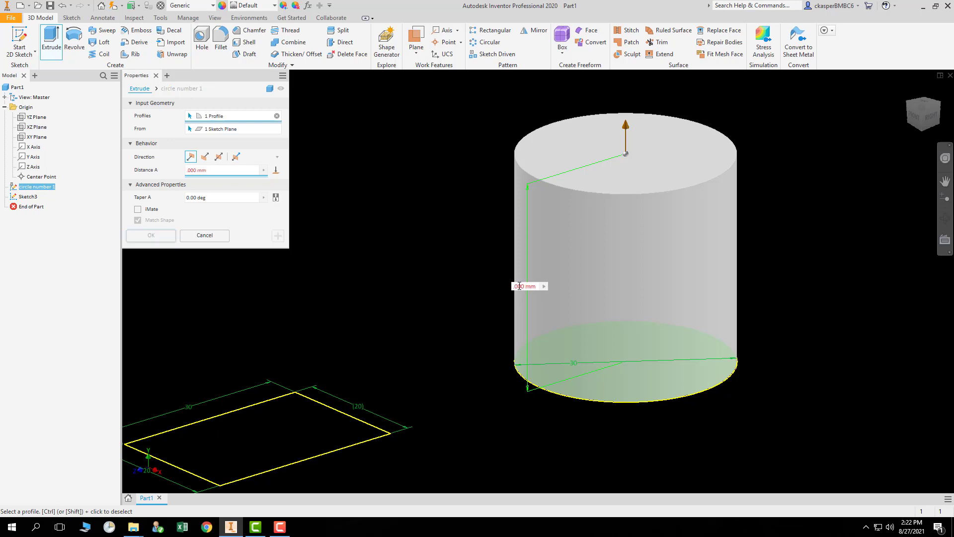
text(10)
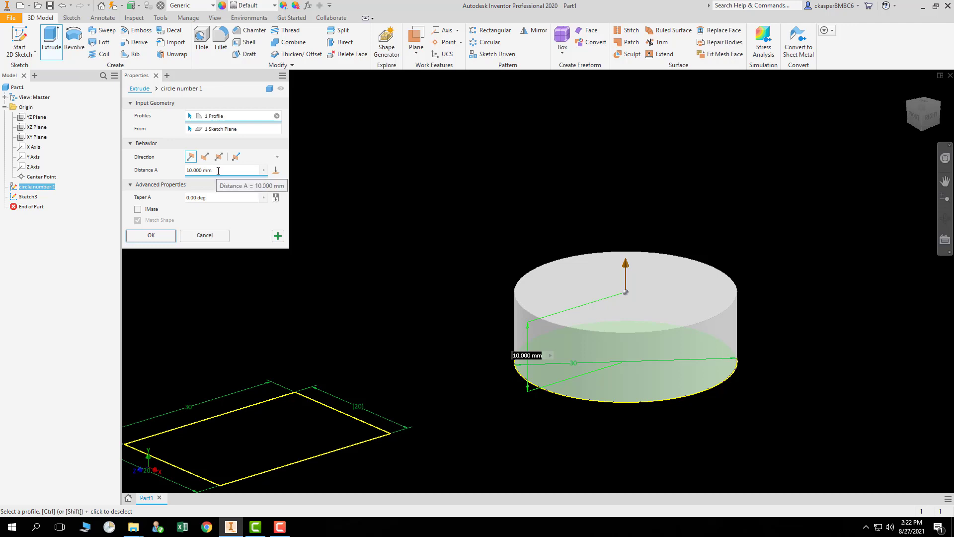
click(152, 236)
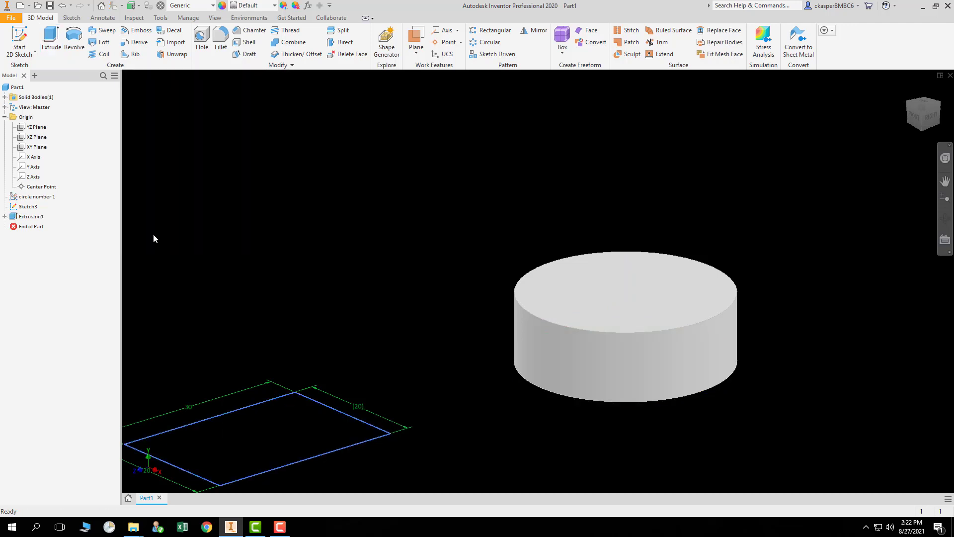
Extrude the rectangle profile 7 mm.
middle_drag(371, 246, 463, 225)
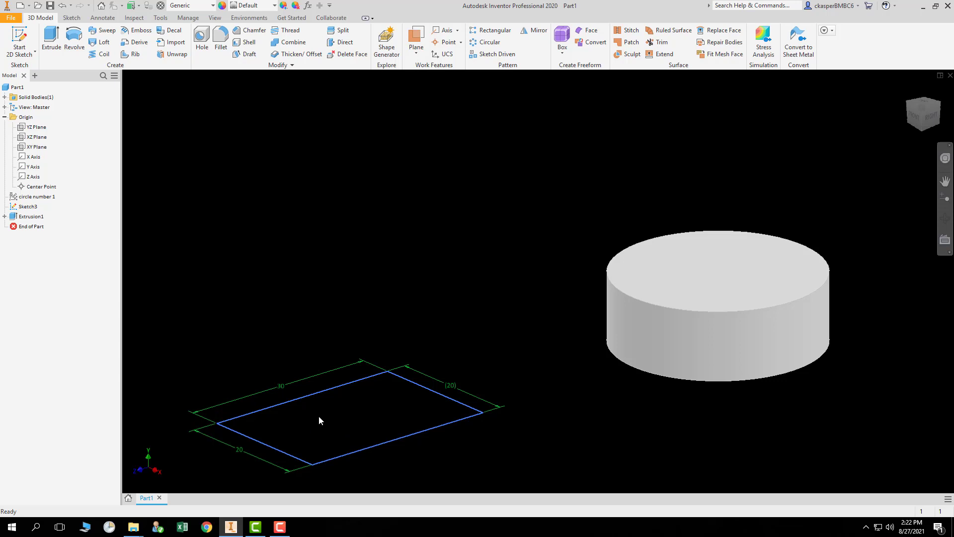
click(52, 39)
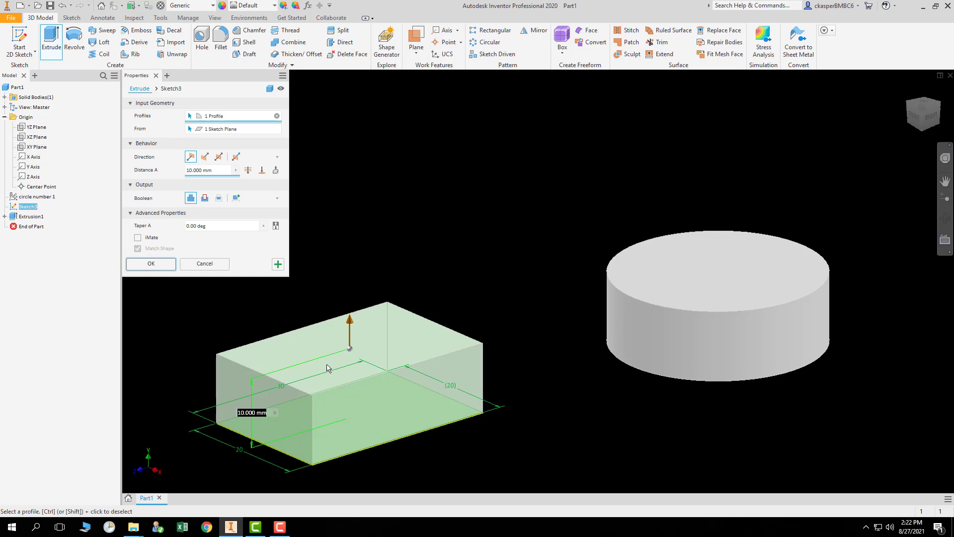
click(220, 170)
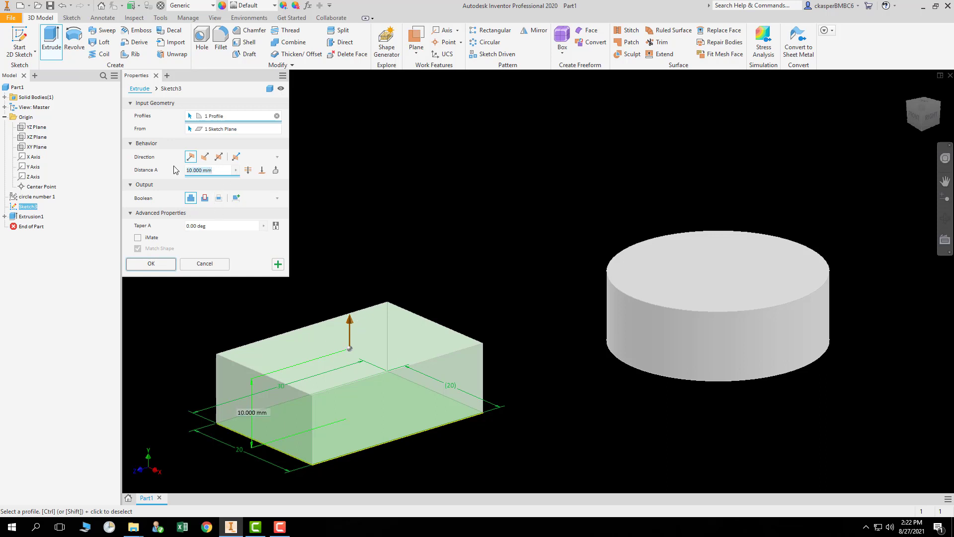
text(7)
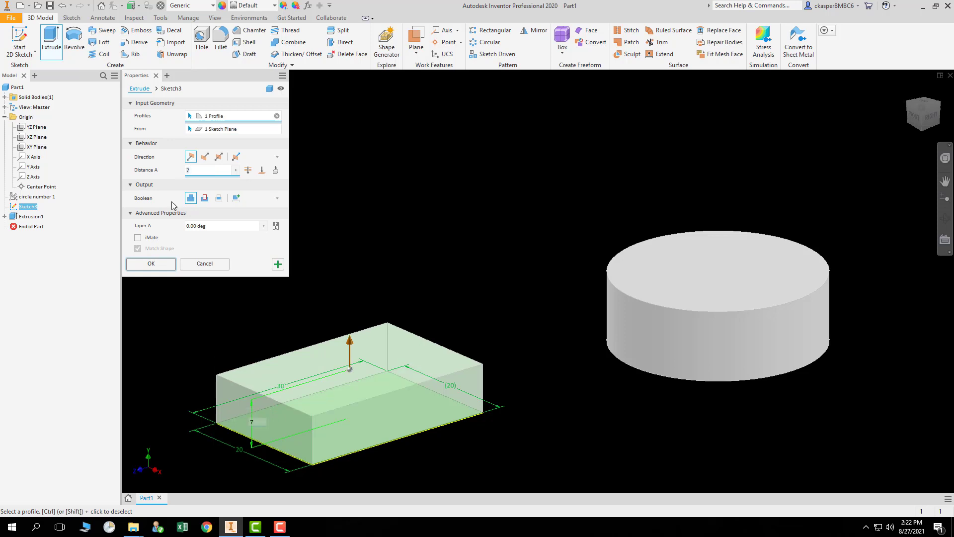
click(151, 264)
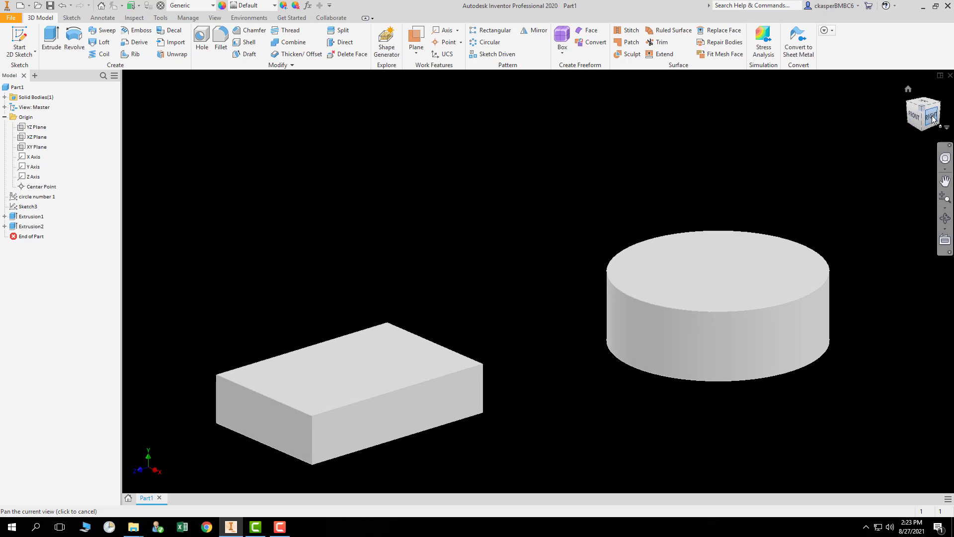
Inspect both solids from the front, right, top and home views, and expand both extrusions in the model browser.
click(917, 117)
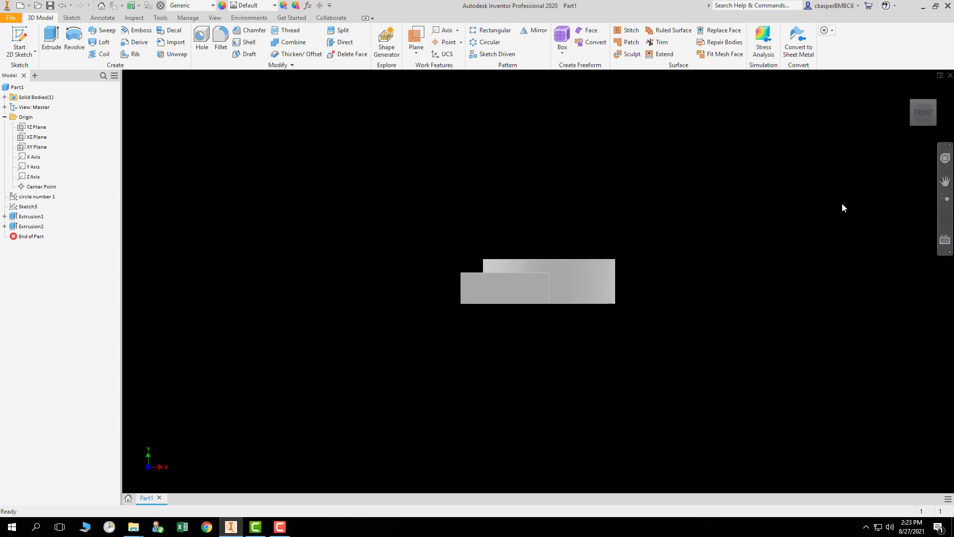
click(935, 118)
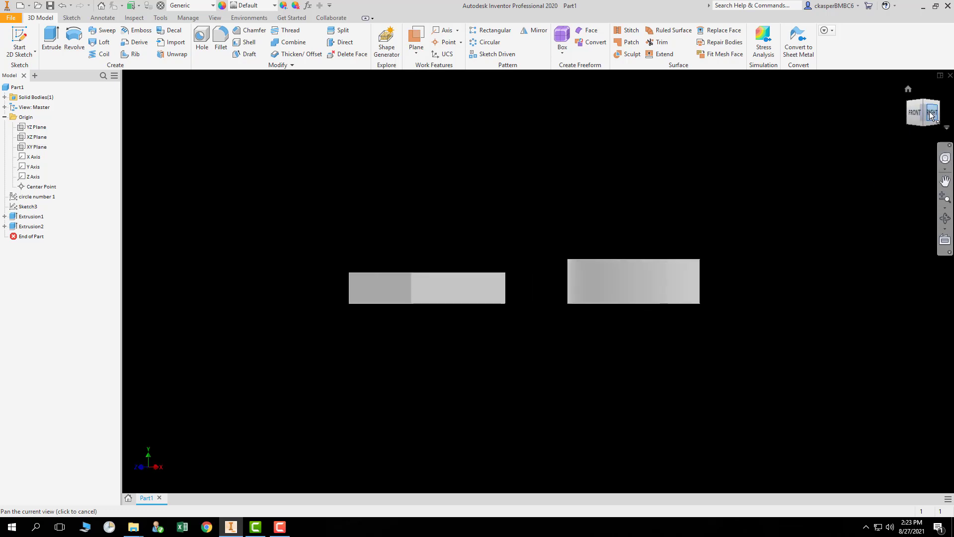
click(933, 114)
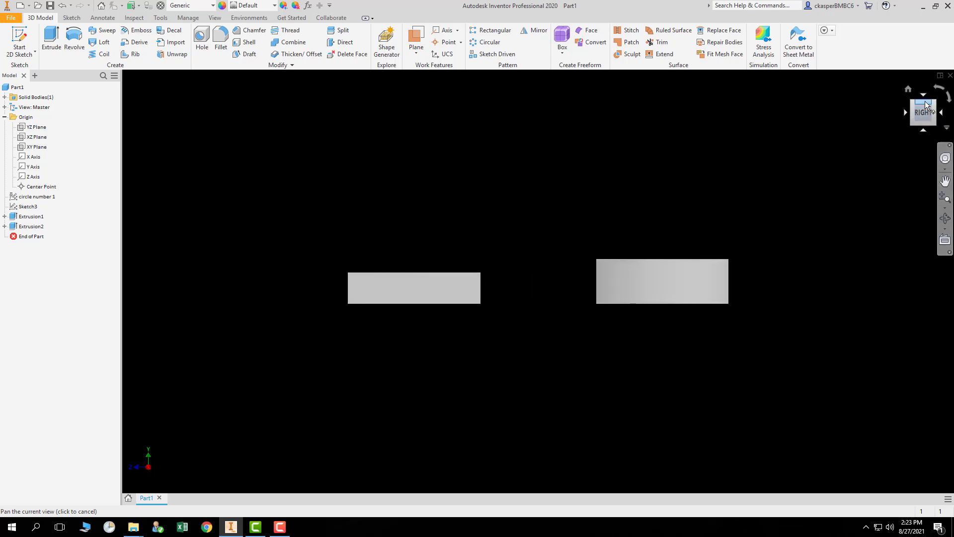
click(923, 105)
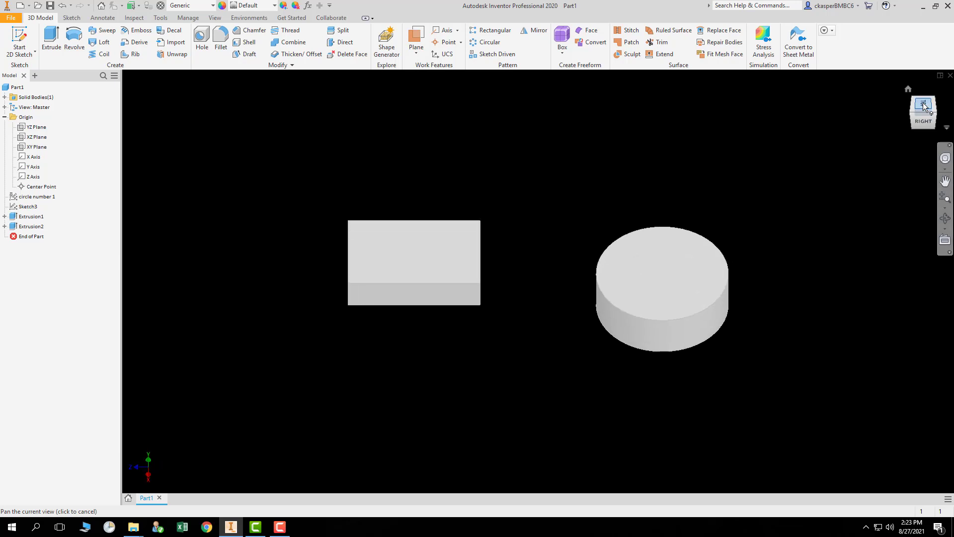
click(923, 103)
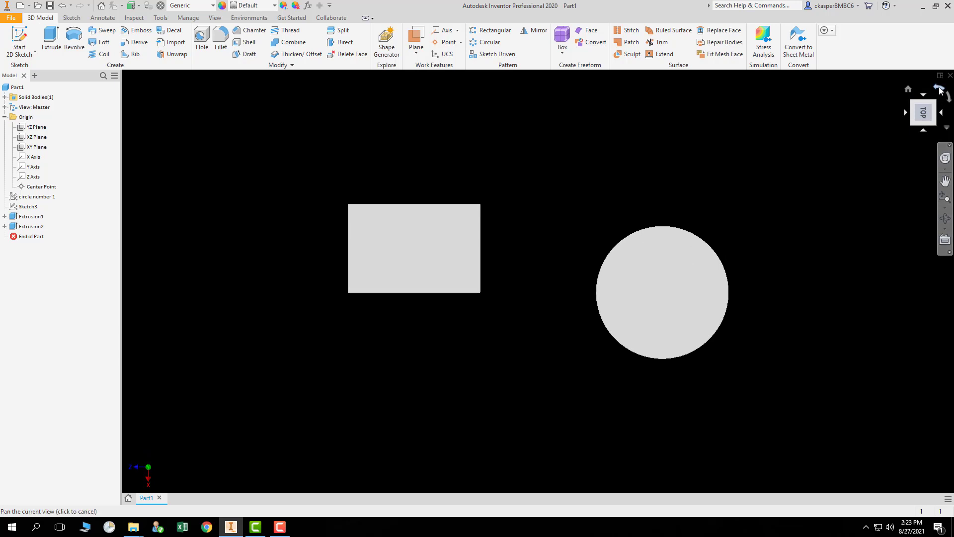
click(940, 90)
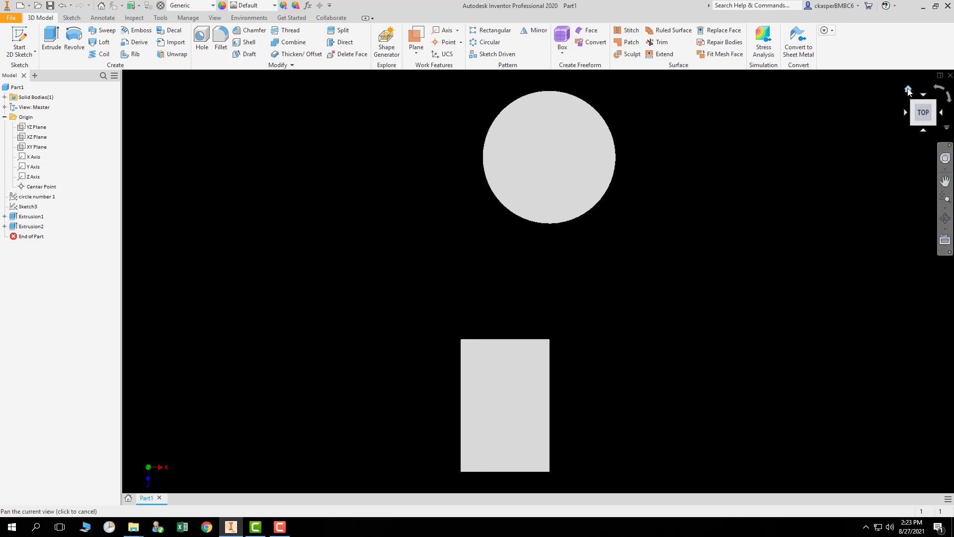
click(908, 89)
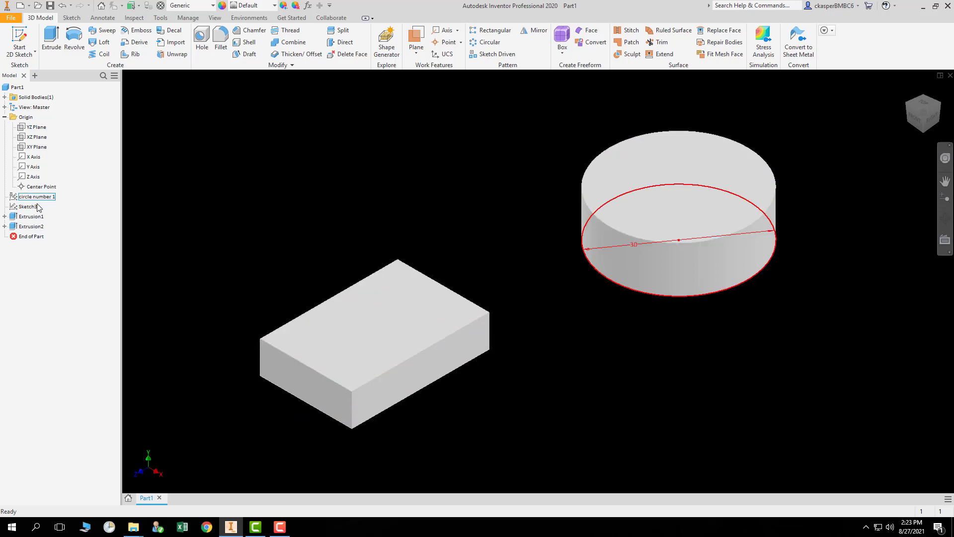
click(5, 217)
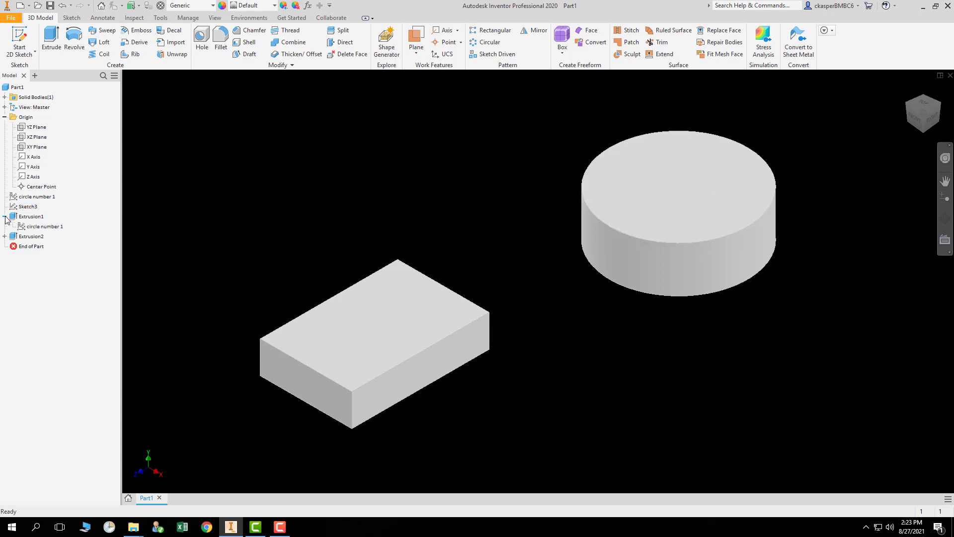
click(4, 236)
Highlight the circle sketch and both extrusions in the model browser, then collapse both extrusions.
click(50, 227)
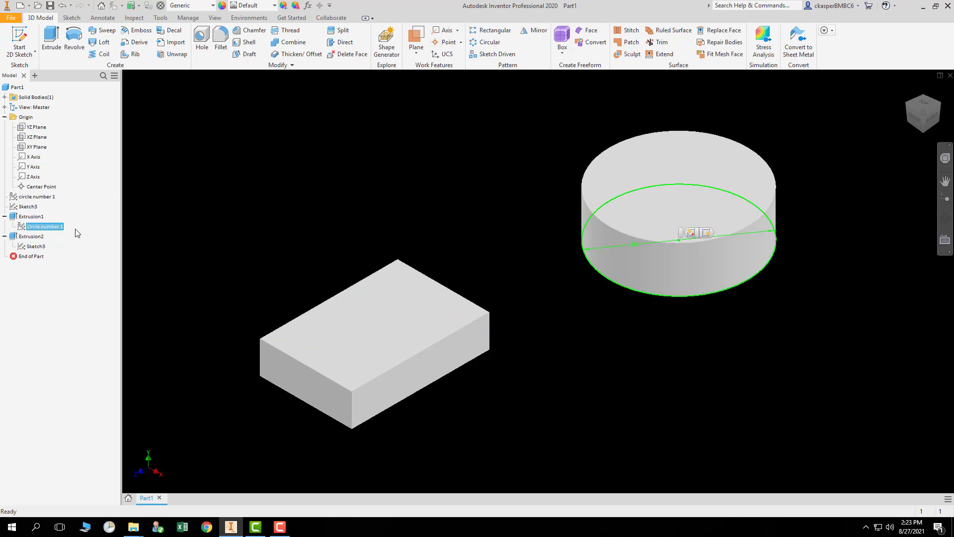
click(50, 197)
click(44, 226)
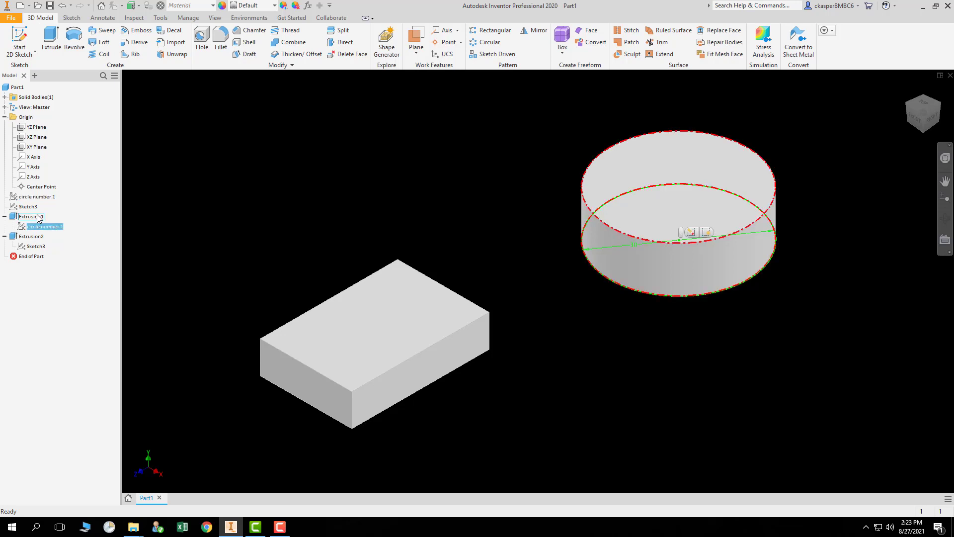
click(38, 217)
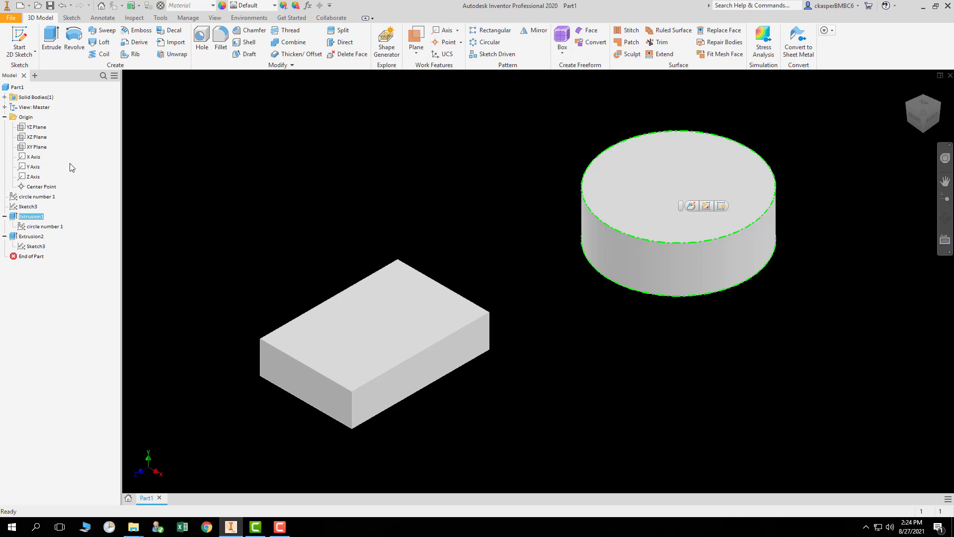
click(98, 234)
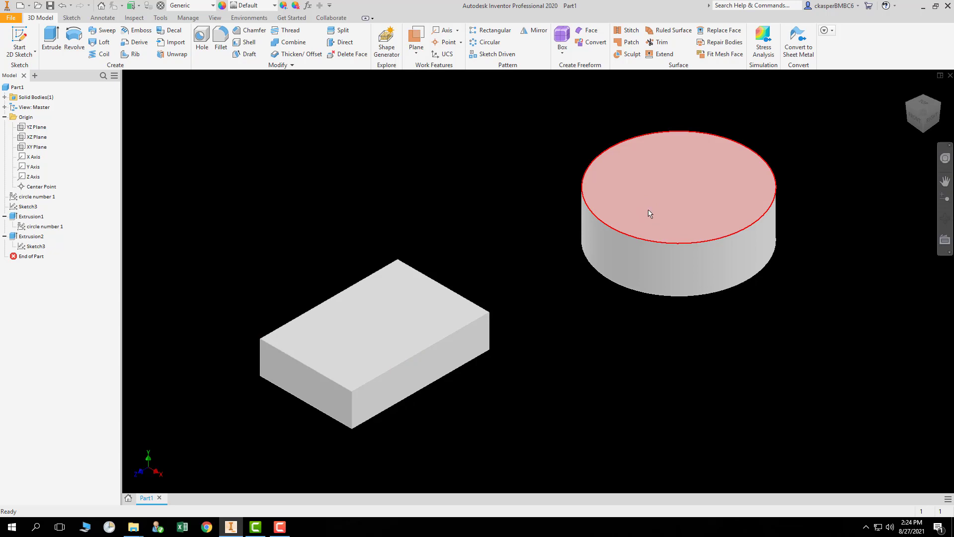
mouse_move(650, 214)
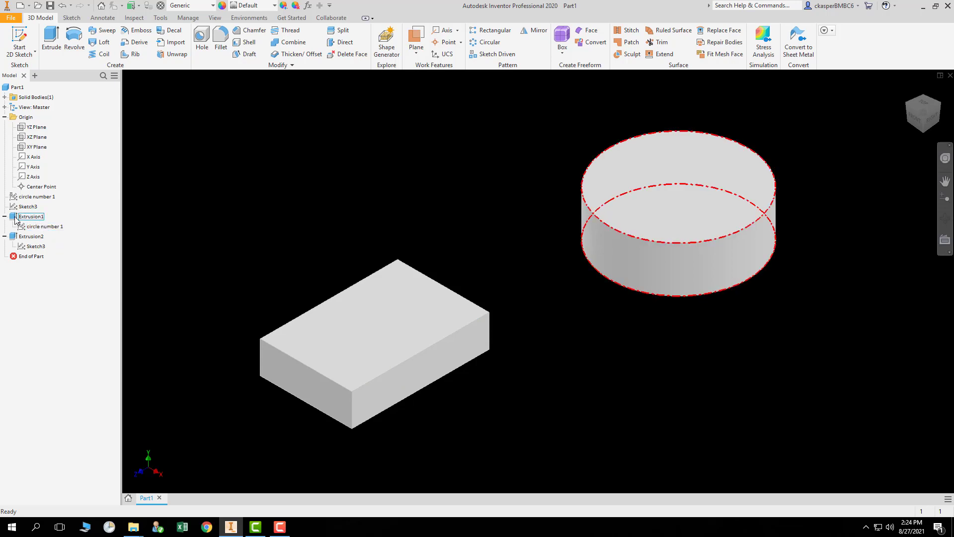
click(5, 216)
click(5, 226)
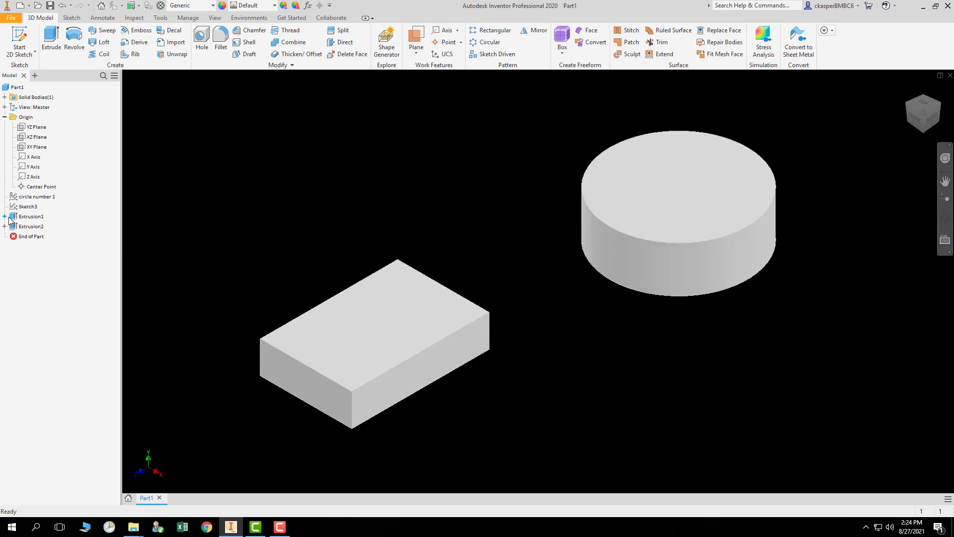
right_click(36, 219)
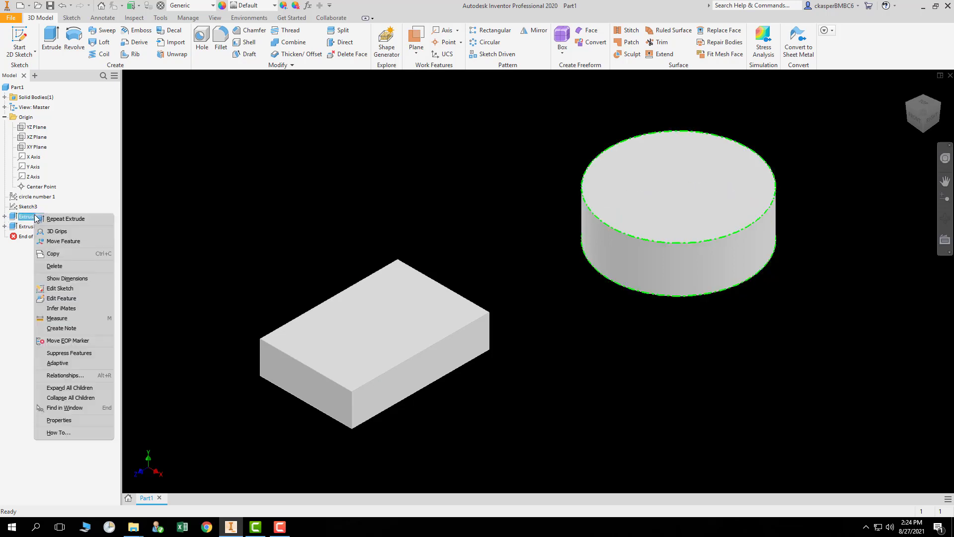
click(80, 299)
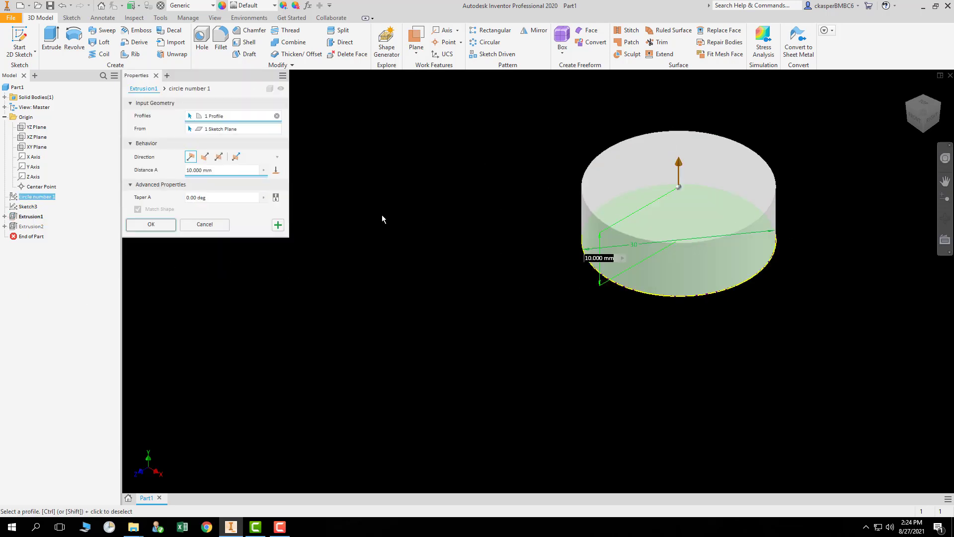
click(201, 226)
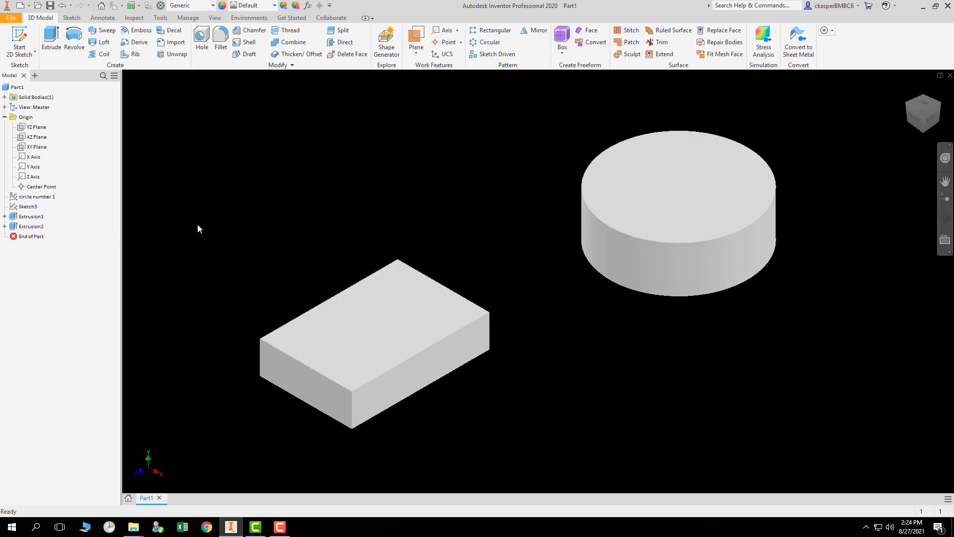
Edit the cylinder's sketch, set the circle's diameter dimension to 15 mm, and finish the sketch.
right_click(34, 219)
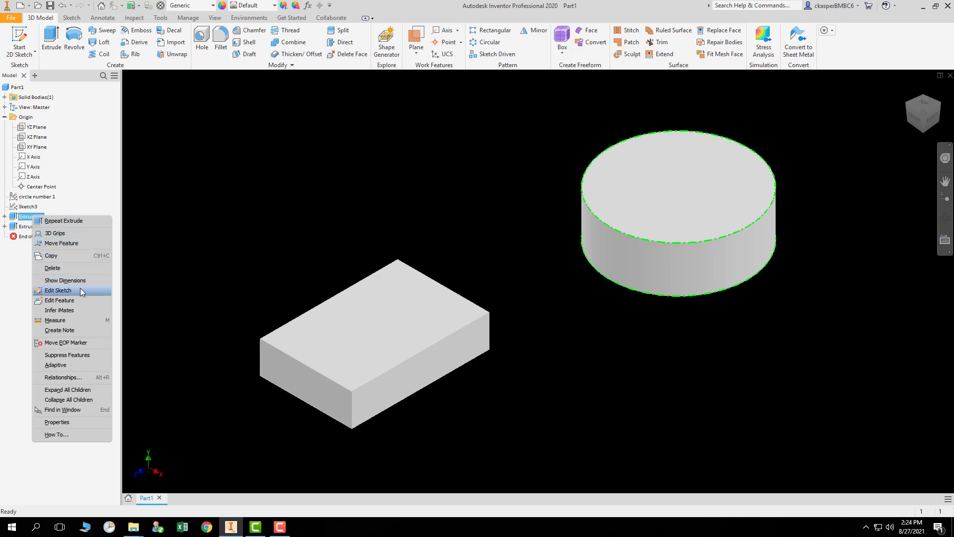
click(58, 291)
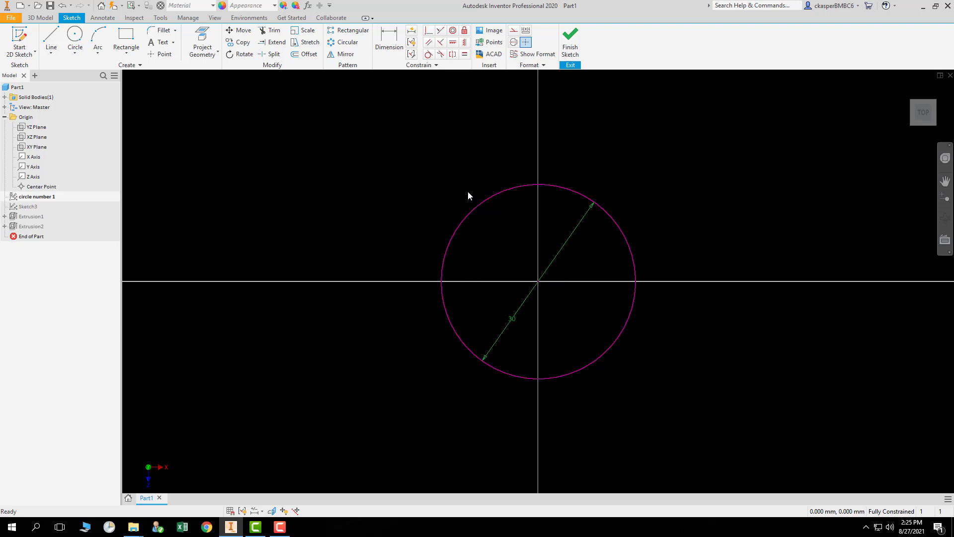
click(514, 321)
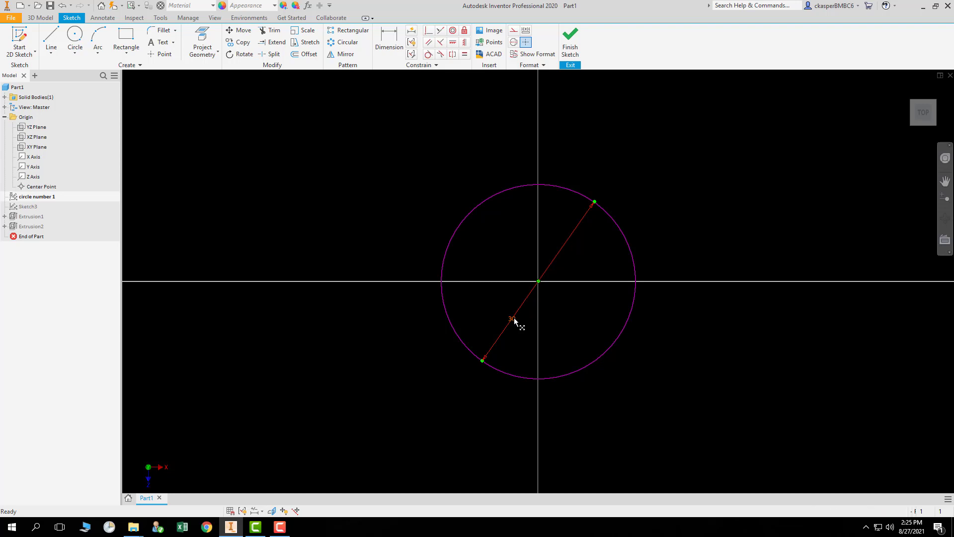
double_click(514, 321)
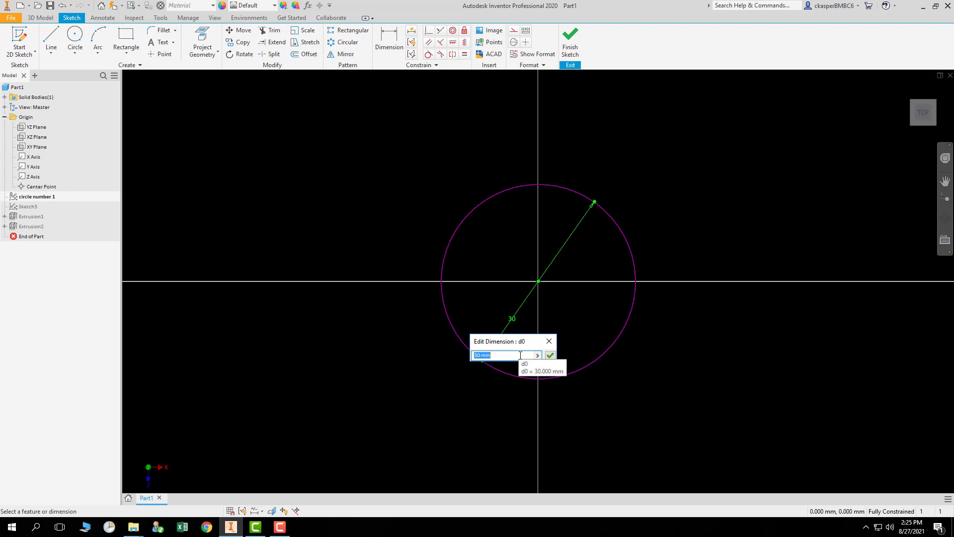
text(15)
key(Return)
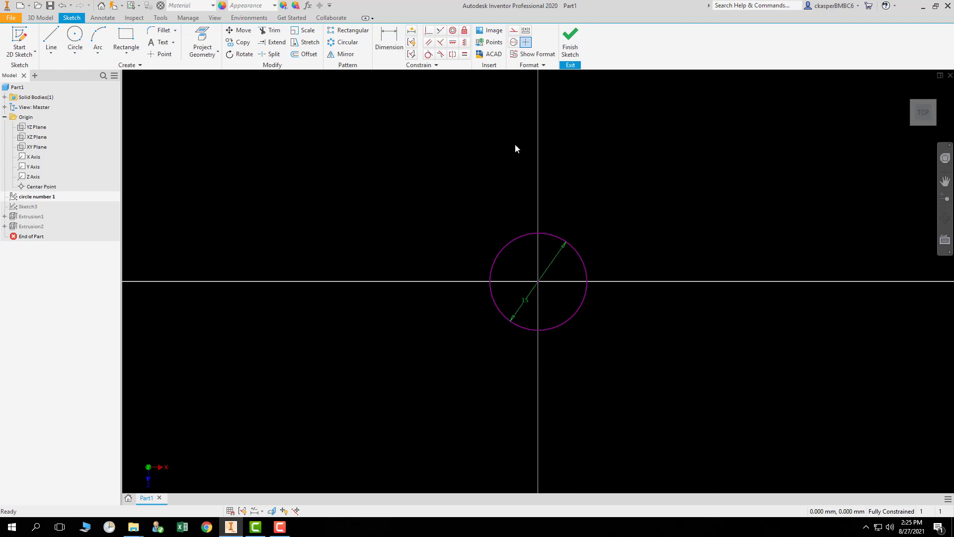
click(572, 41)
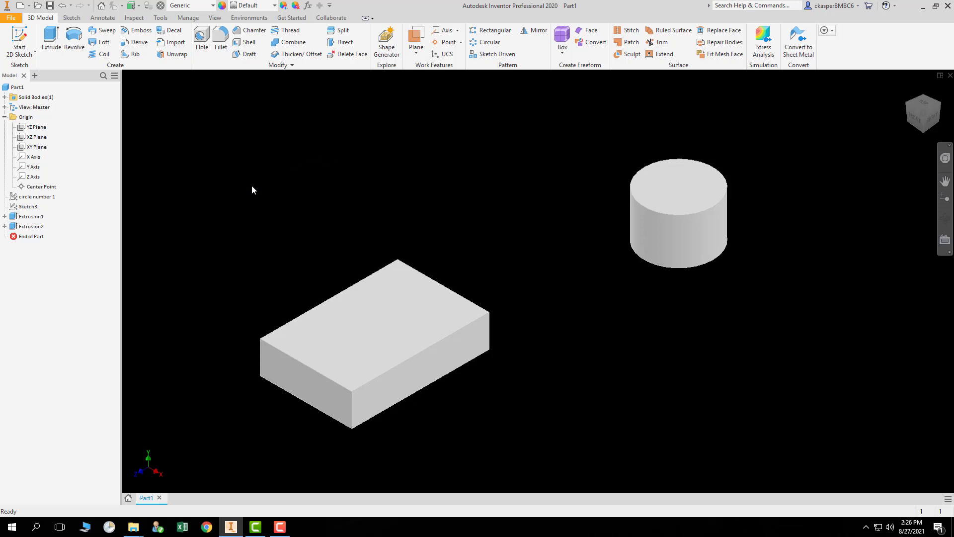
Expand both extrusions in the model browser to highlight their sketches, then collapse them again.
click(5, 216)
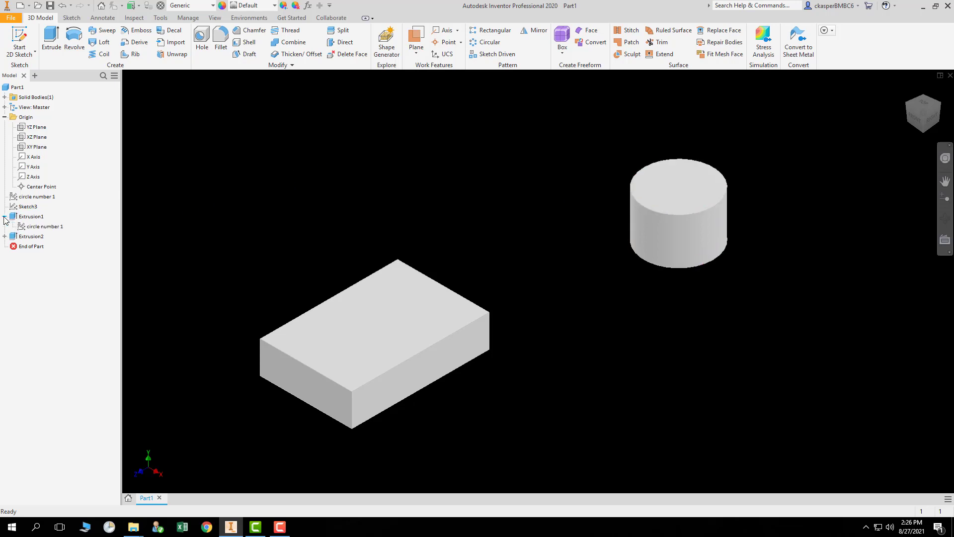
click(40, 227)
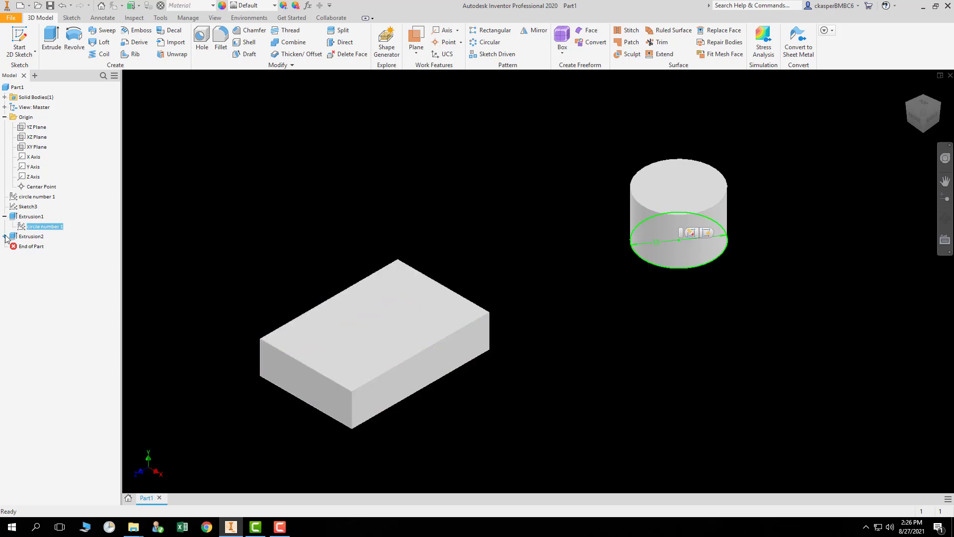
click(5, 237)
click(35, 246)
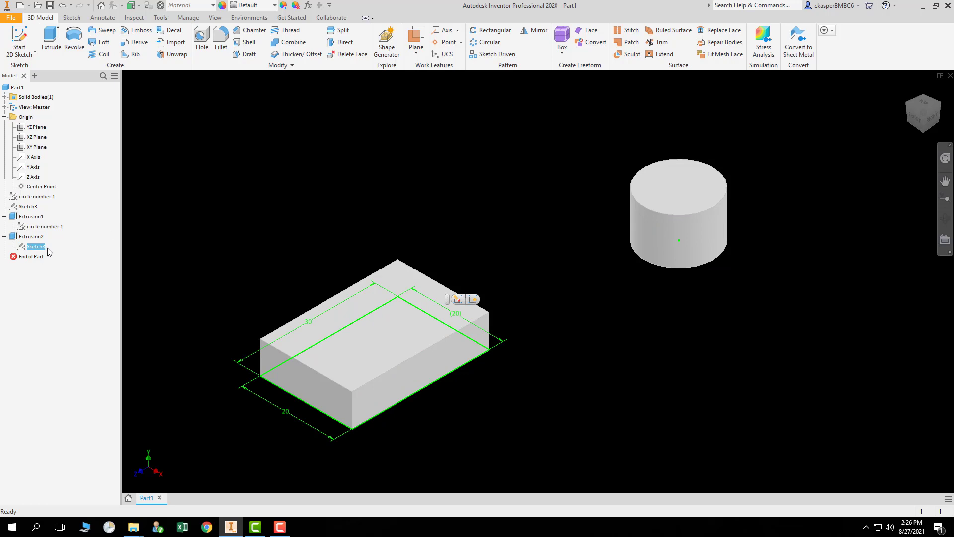
click(5, 236)
click(4, 217)
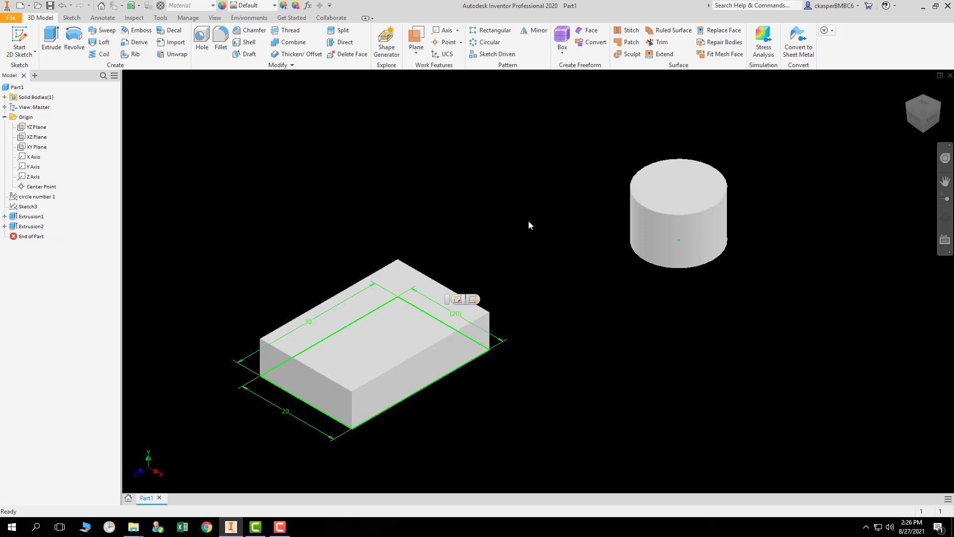
click(514, 263)
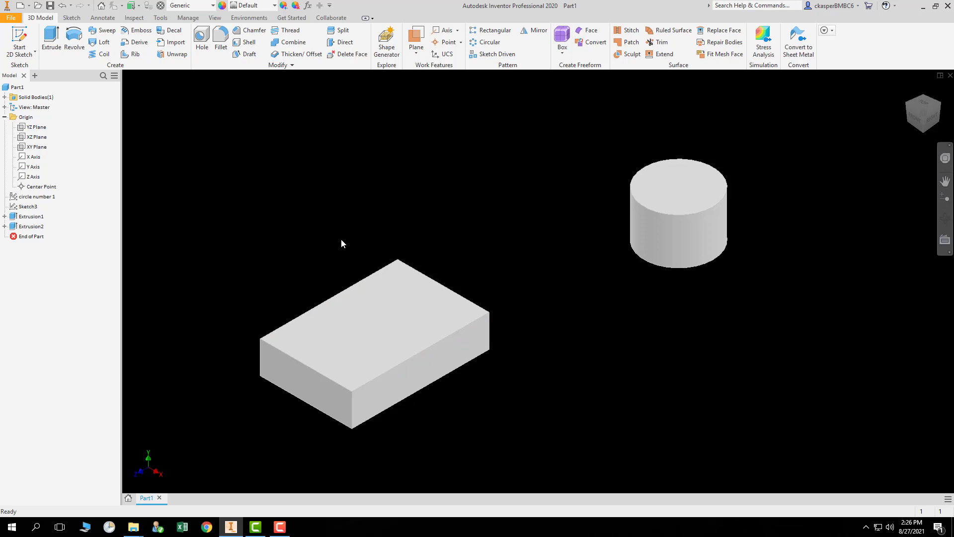
Start a new 2D sketch on the block's top face.
click(23, 36)
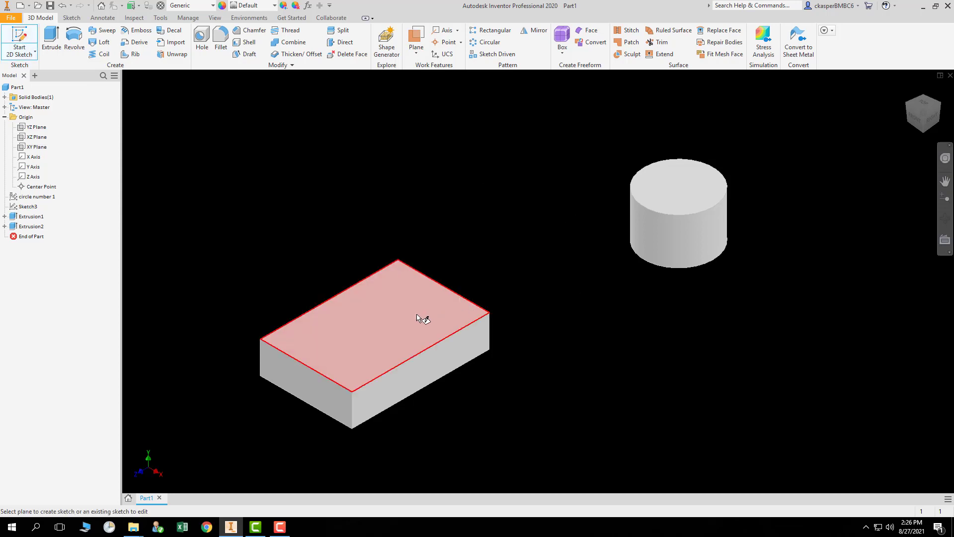
click(380, 307)
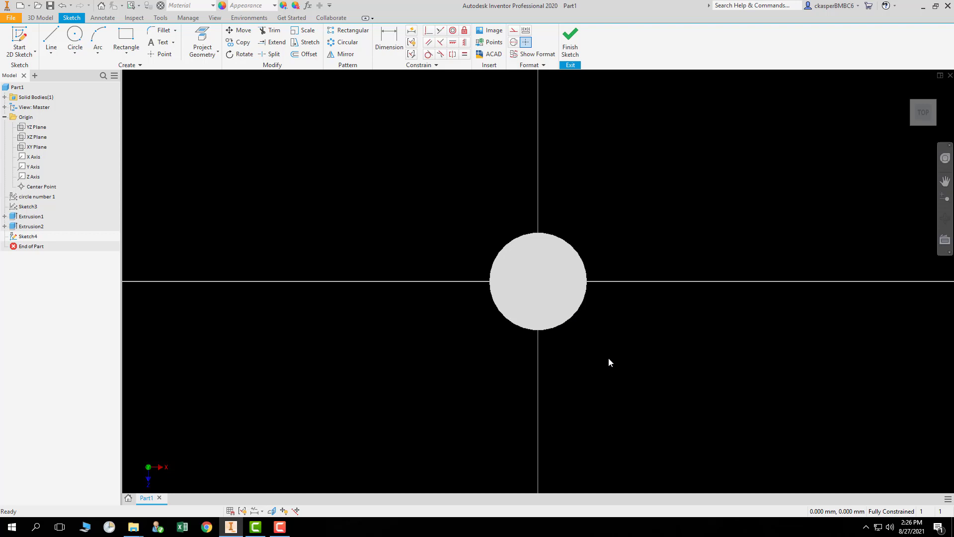
middle_drag(607, 450, 599, 223)
middle_drag(610, 381, 612, 341)
middle_drag(609, 398, 633, 314)
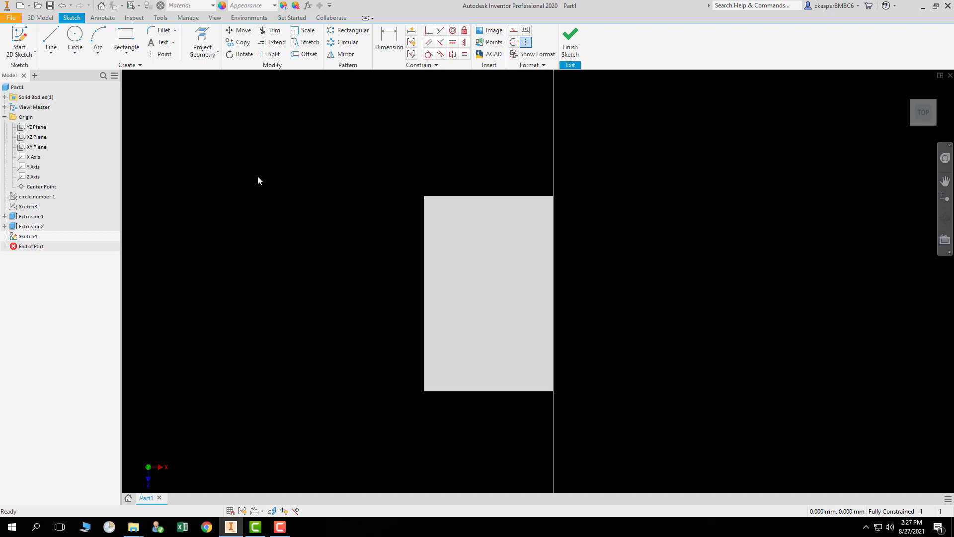
Sketch a circle near the upper end of the block face and dimension its diameter to 5 mm.
click(78, 37)
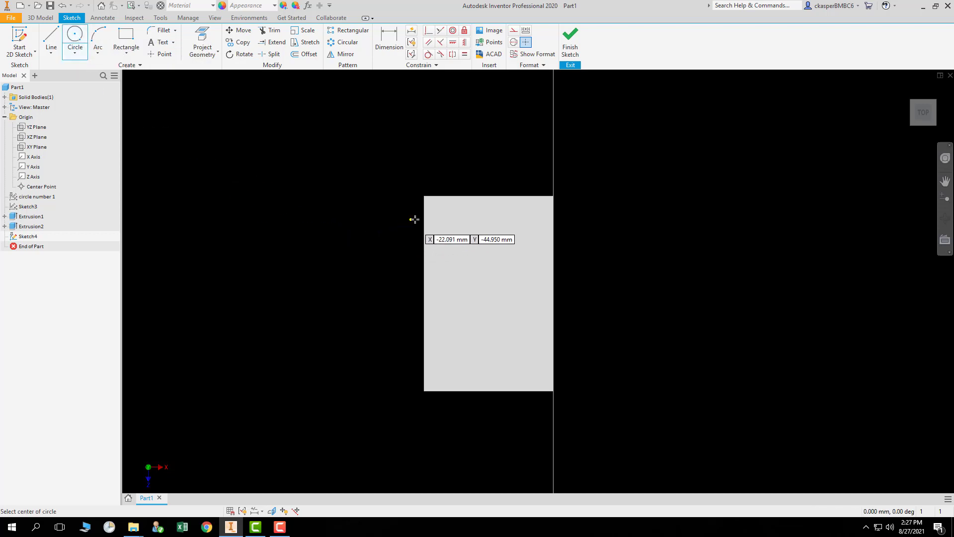
click(458, 227)
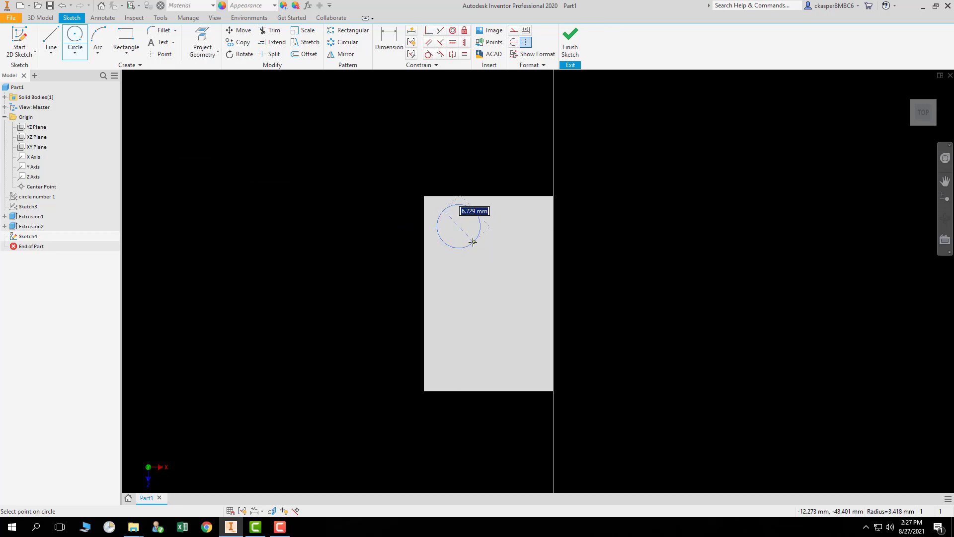
click(471, 238)
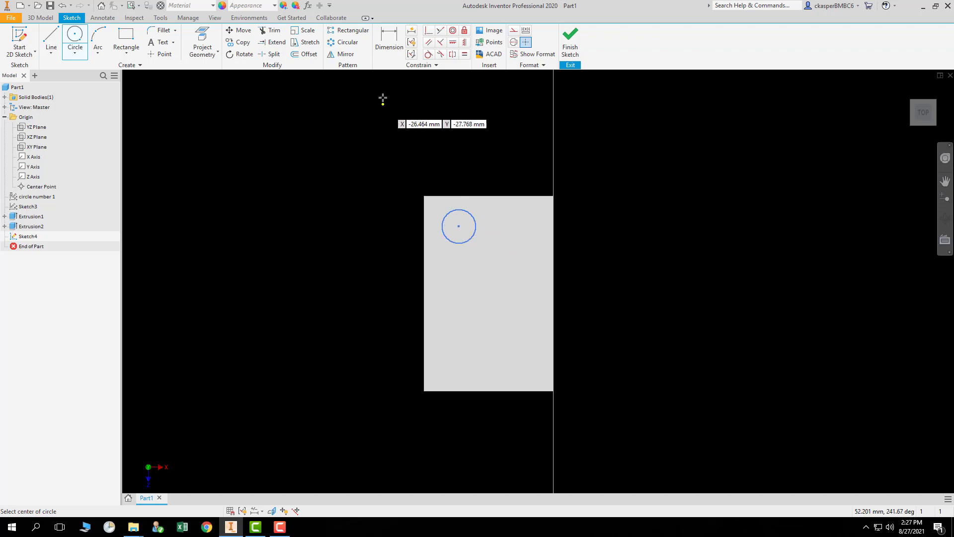
click(387, 38)
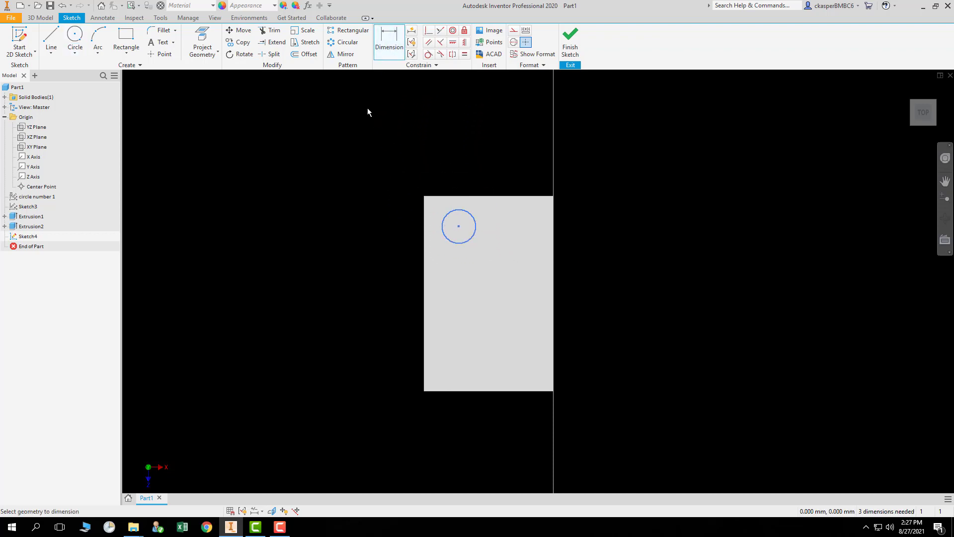
click(460, 244)
click(483, 254)
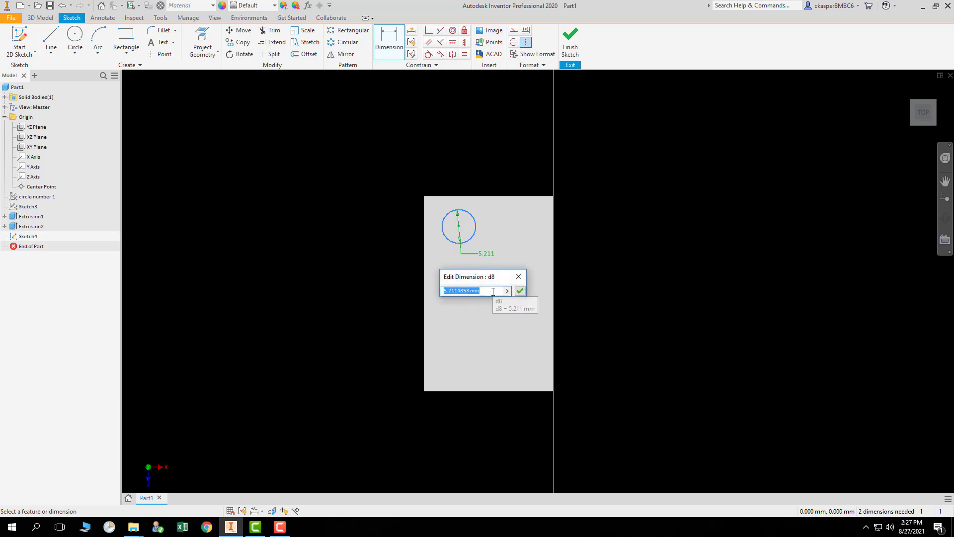
text(5)
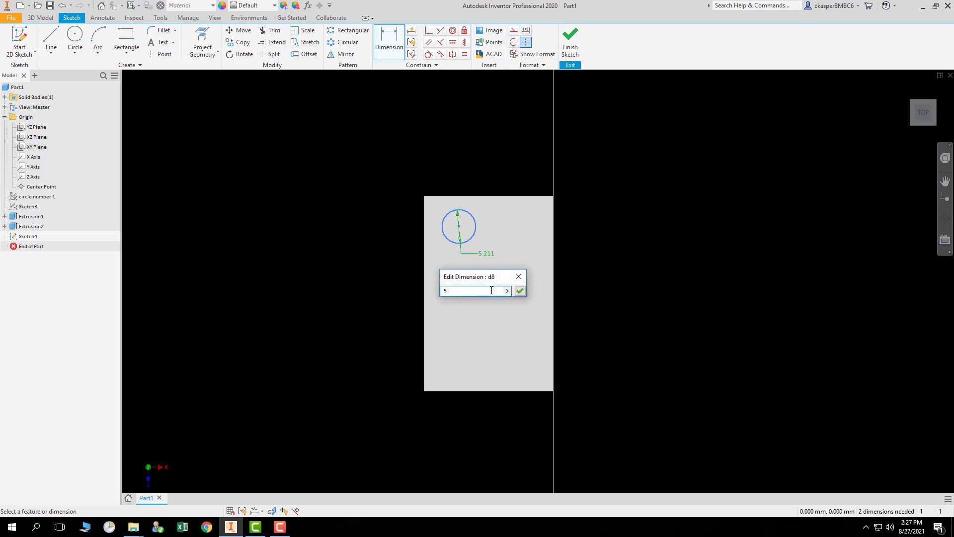
key(Return)
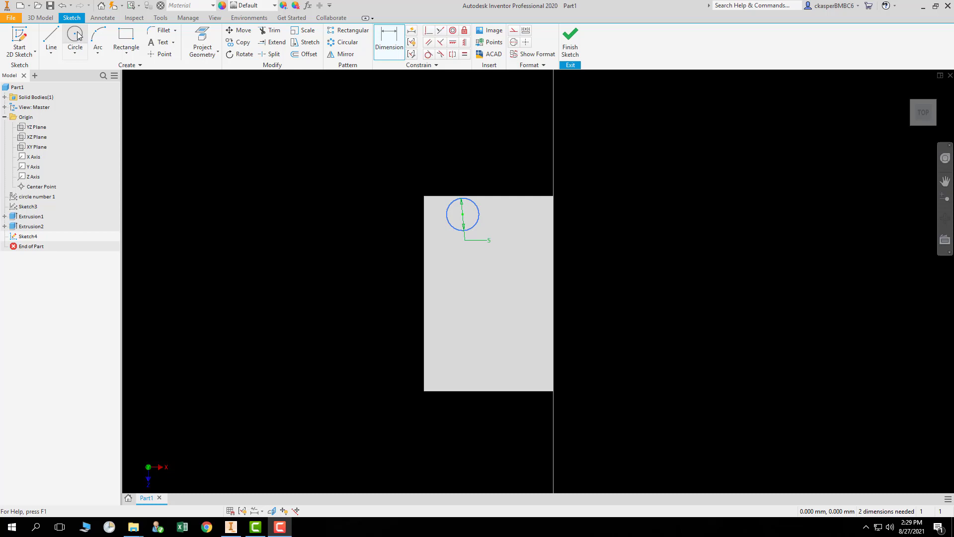
Sketch a rectangle about 5 by 5 mm near the lower end of the block face and finish the sketch.
click(127, 36)
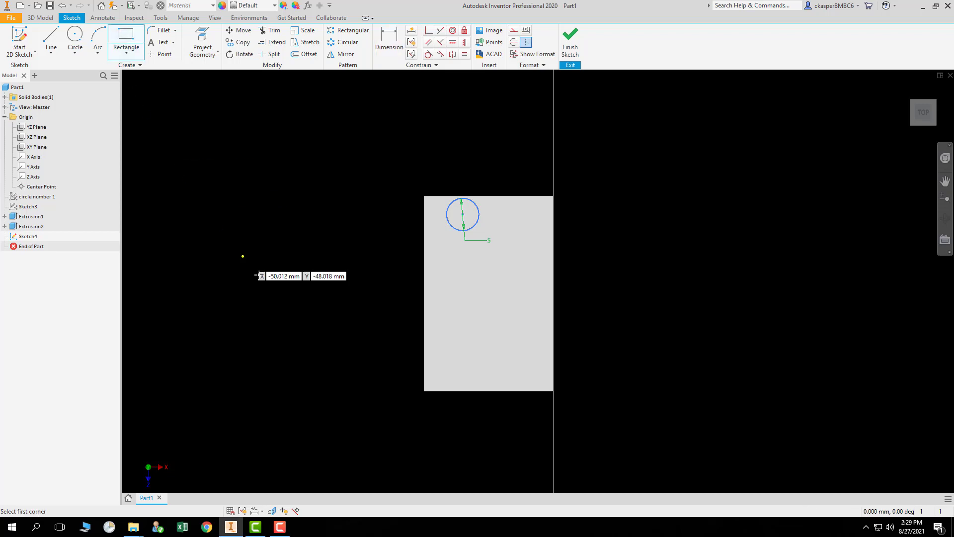
click(448, 338)
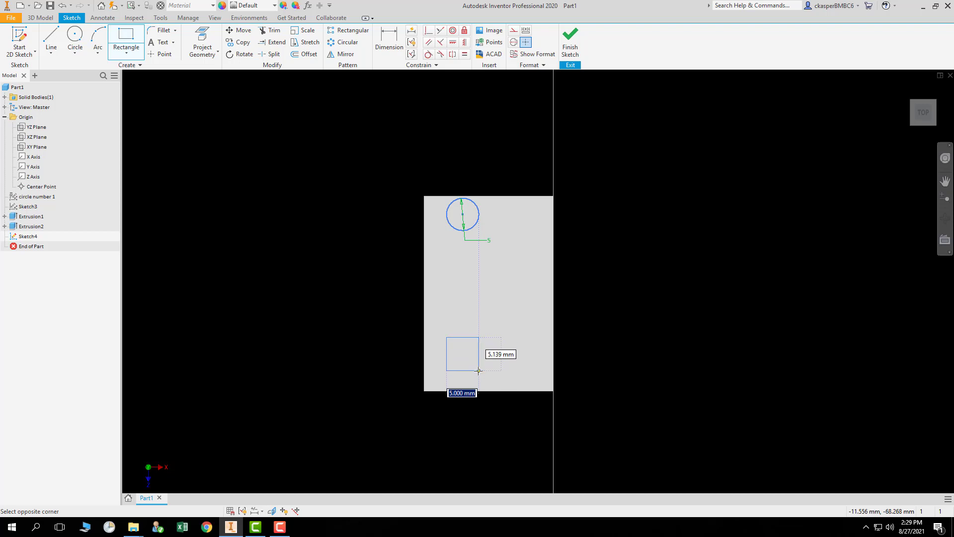
click(478, 359)
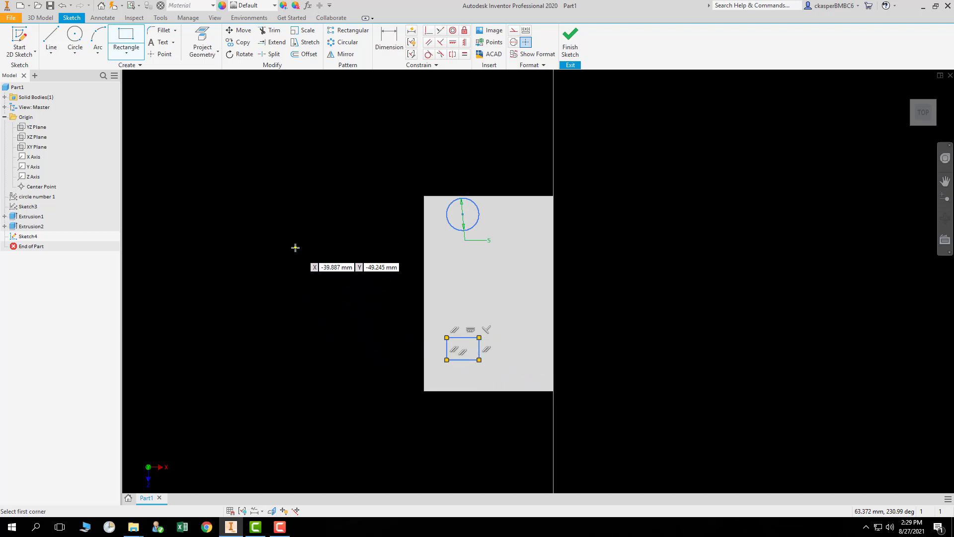
click(571, 40)
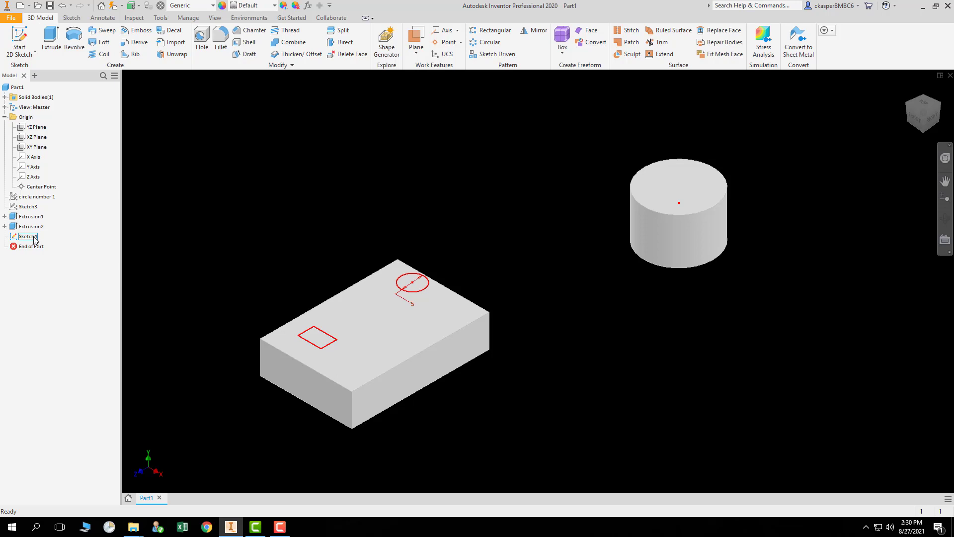
Extrude both the rectangle and circle profiles on the block's top face upward 15 mm.
click(51, 42)
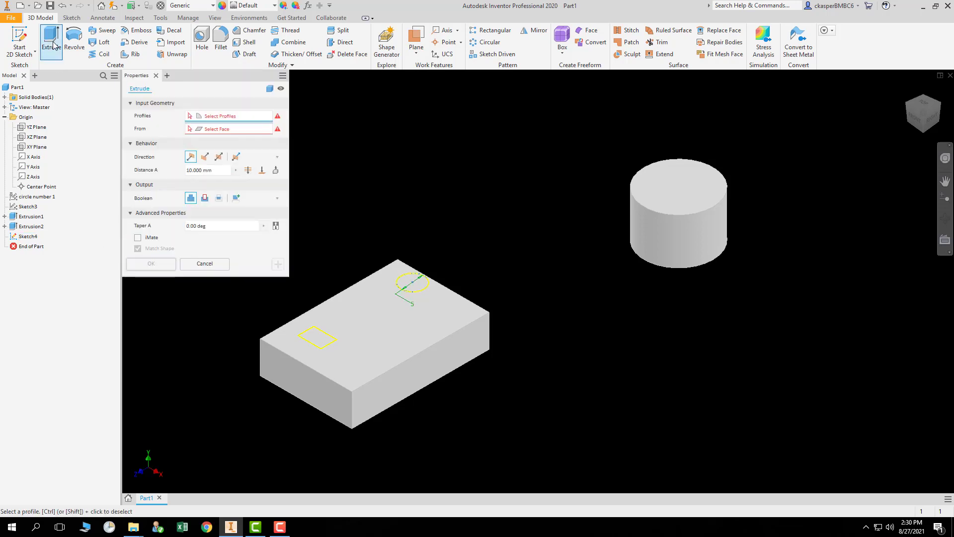
click(320, 342)
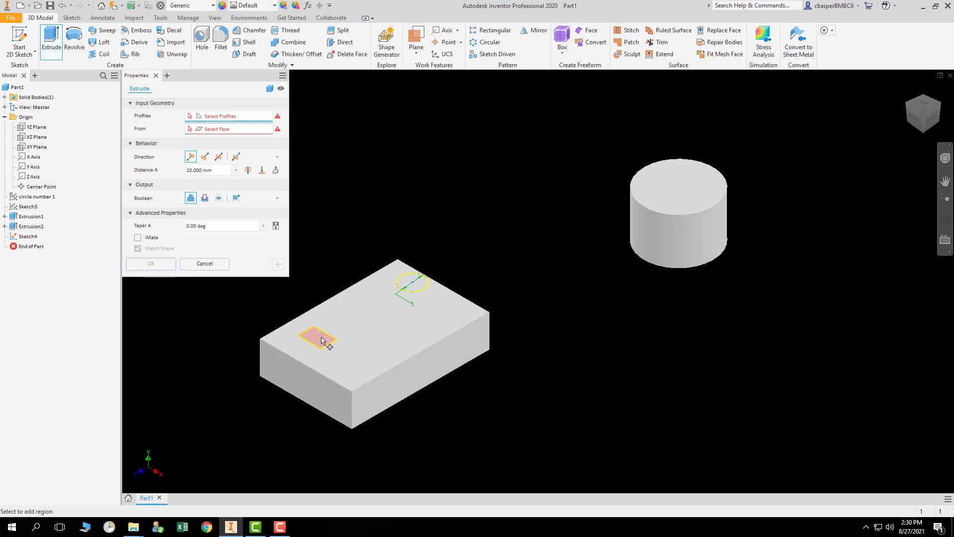
click(415, 288)
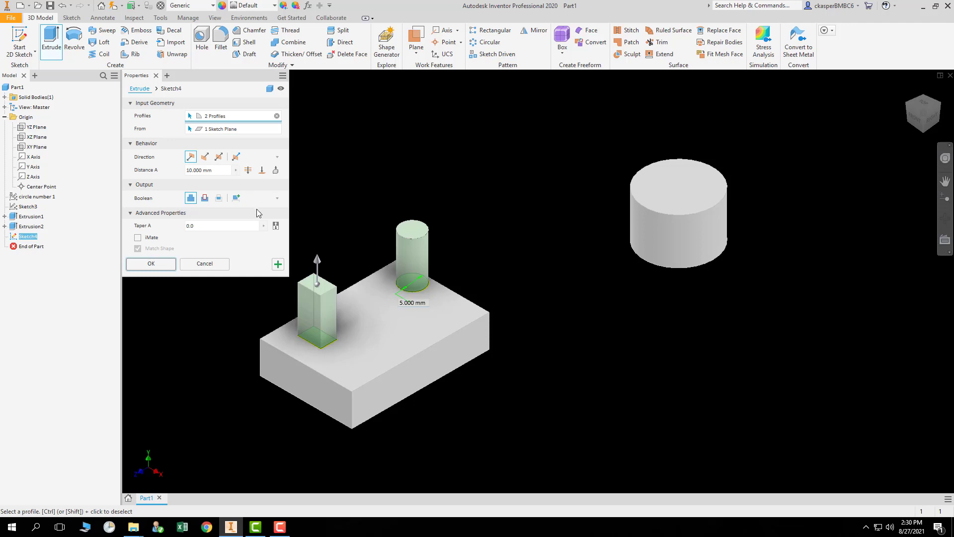
drag(318, 259, 326, 194)
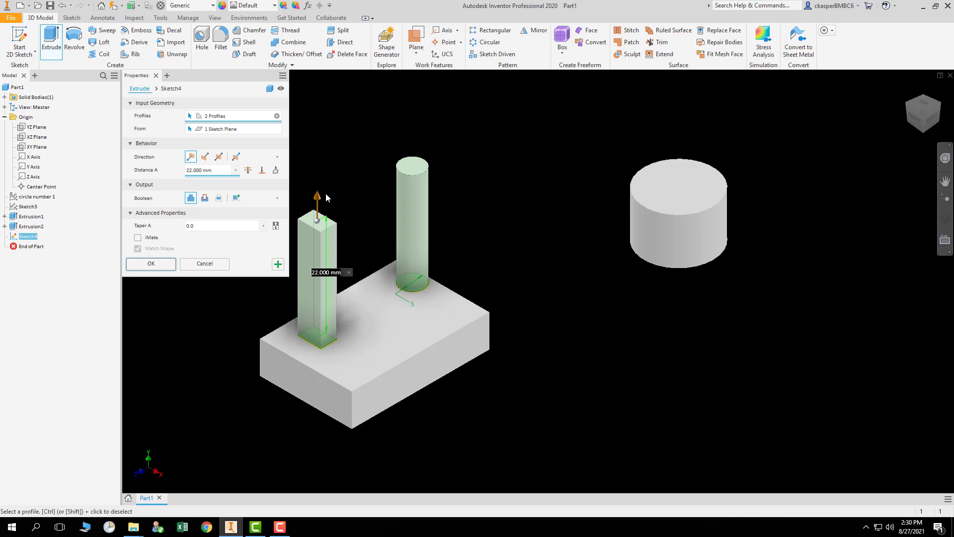
drag(316, 195, 319, 246)
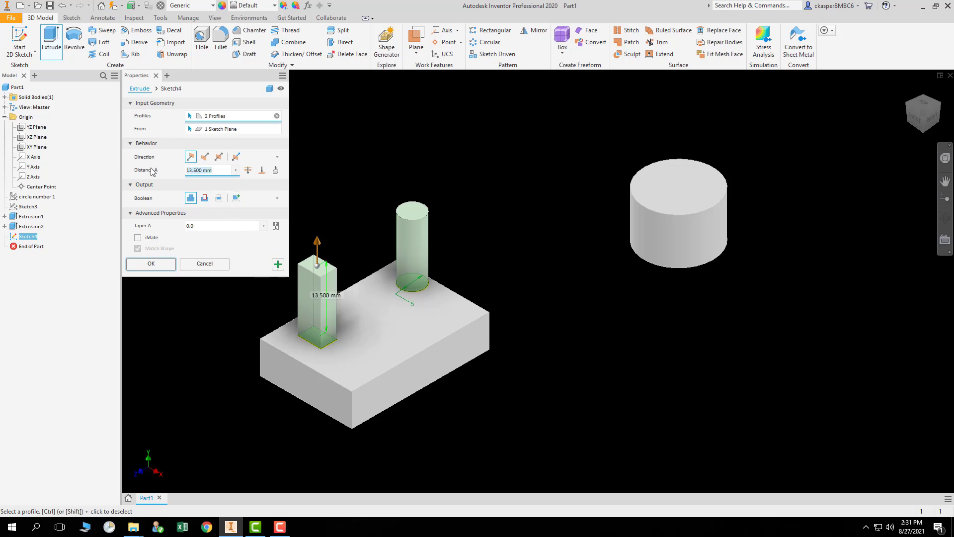
text(15)
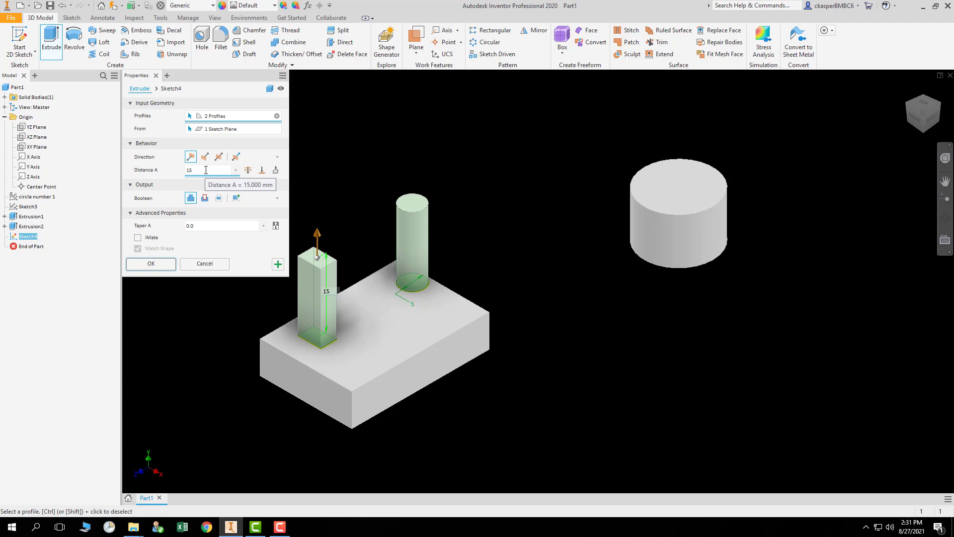
click(151, 265)
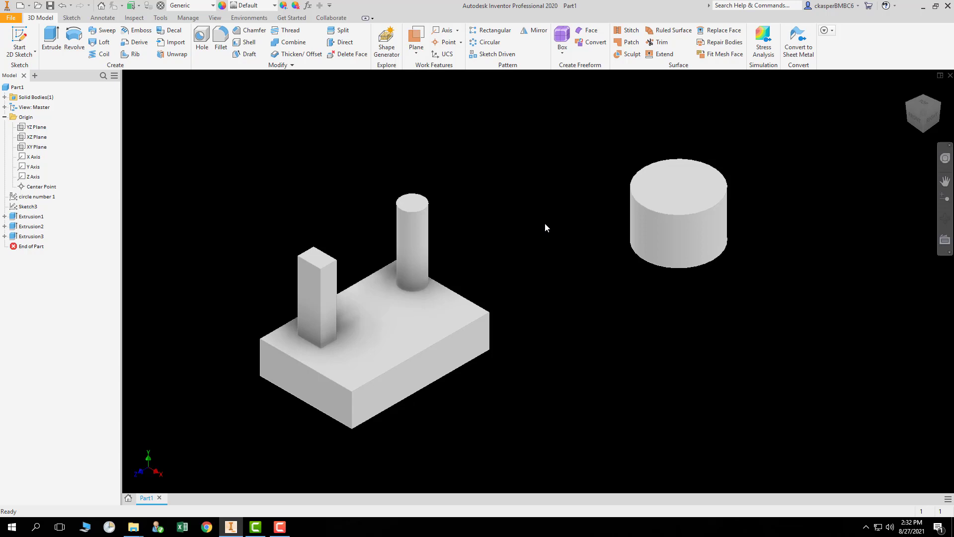
Orbit around the model to examine the new extruded features from several angles, then return to the home view.
click(940, 106)
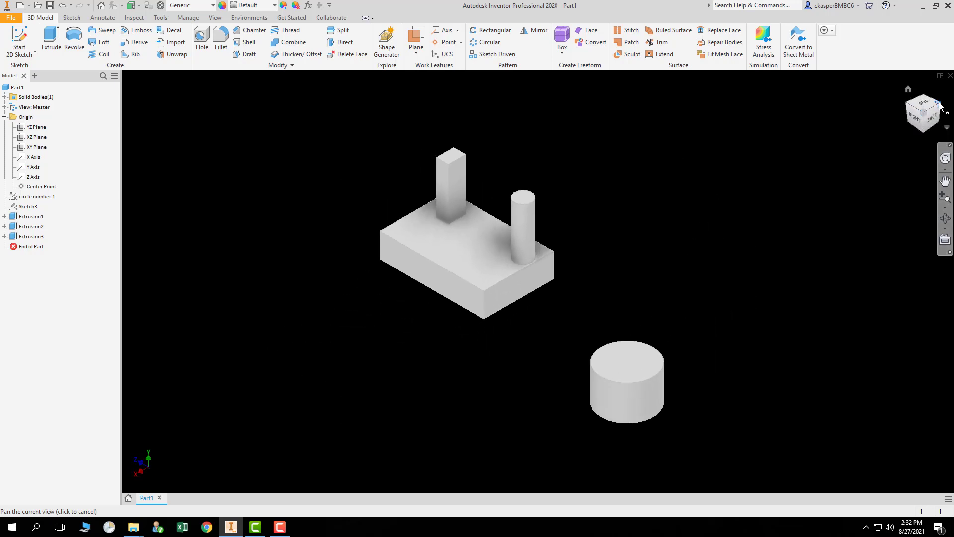
click(939, 105)
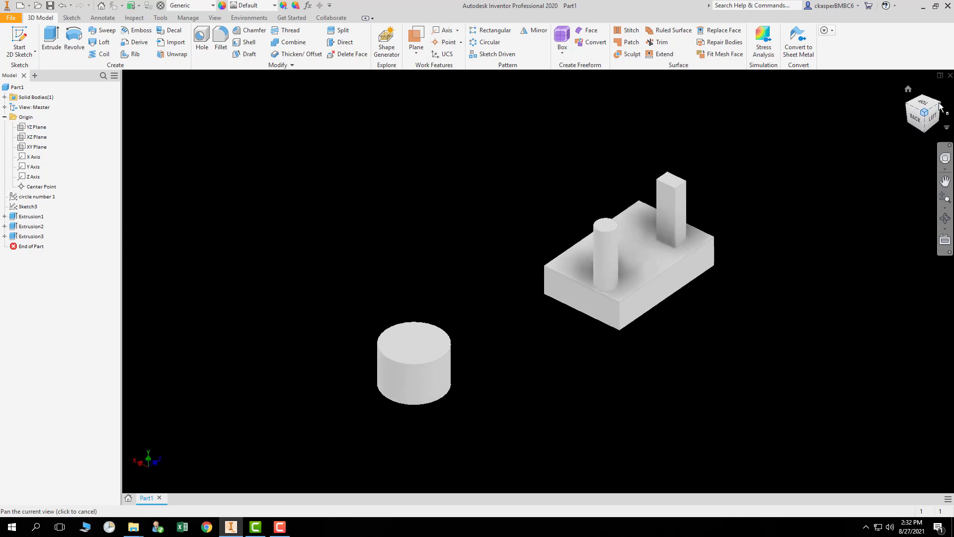
click(939, 106)
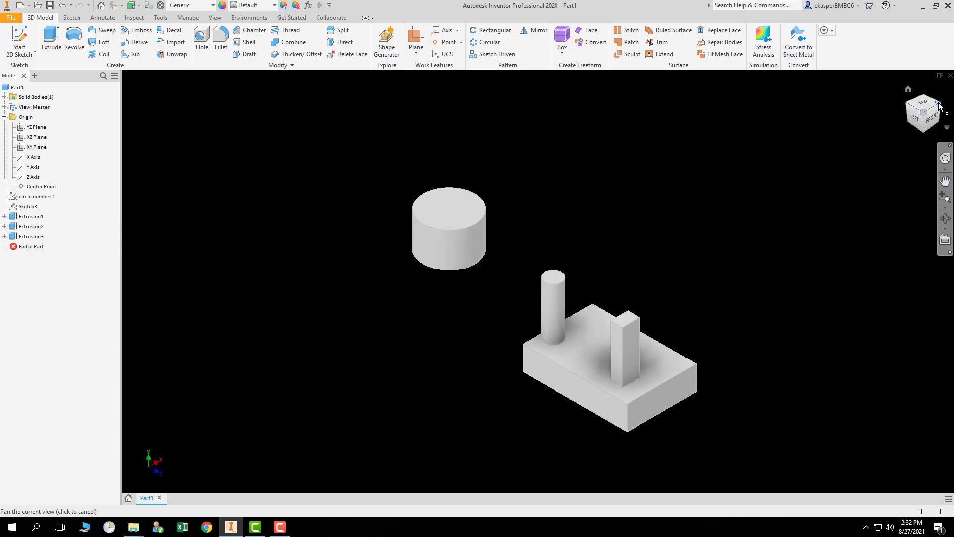
click(939, 106)
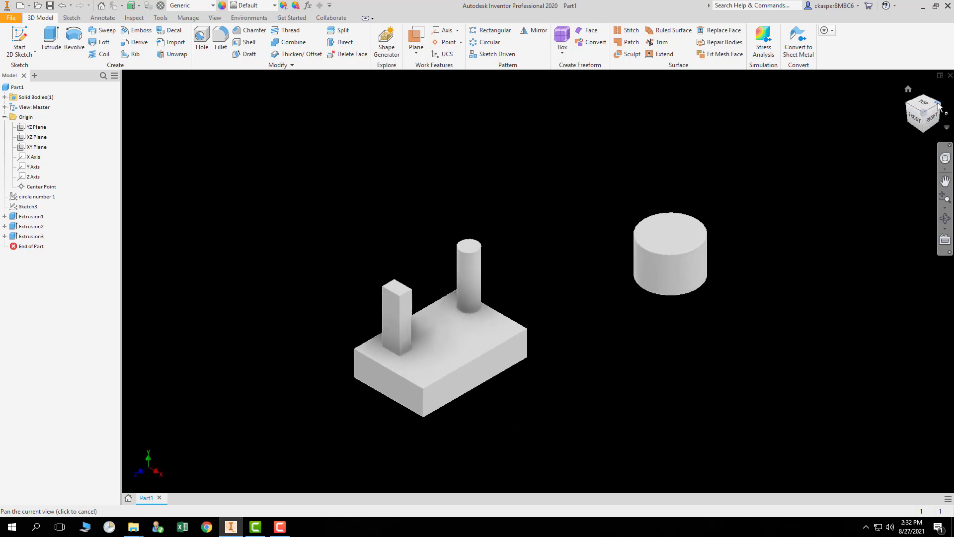
click(919, 101)
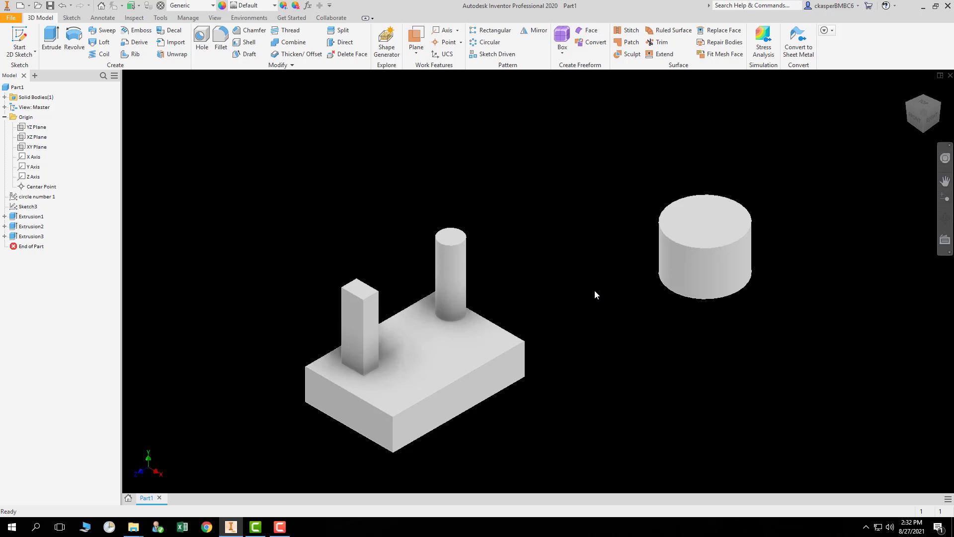
key(F4)
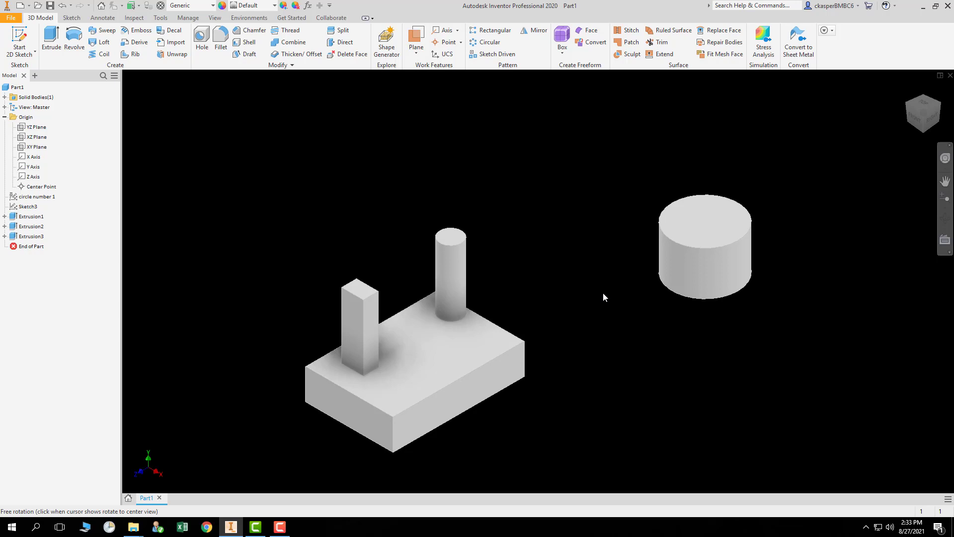
shift+middle_drag(604, 293, 636, 233)
shift+middle_drag(497, 224, 566, 255)
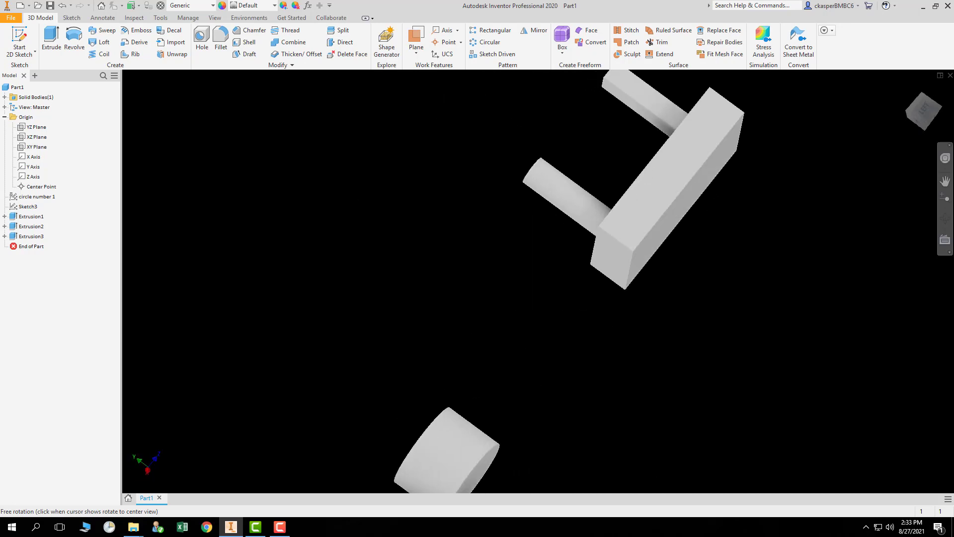
click(908, 91)
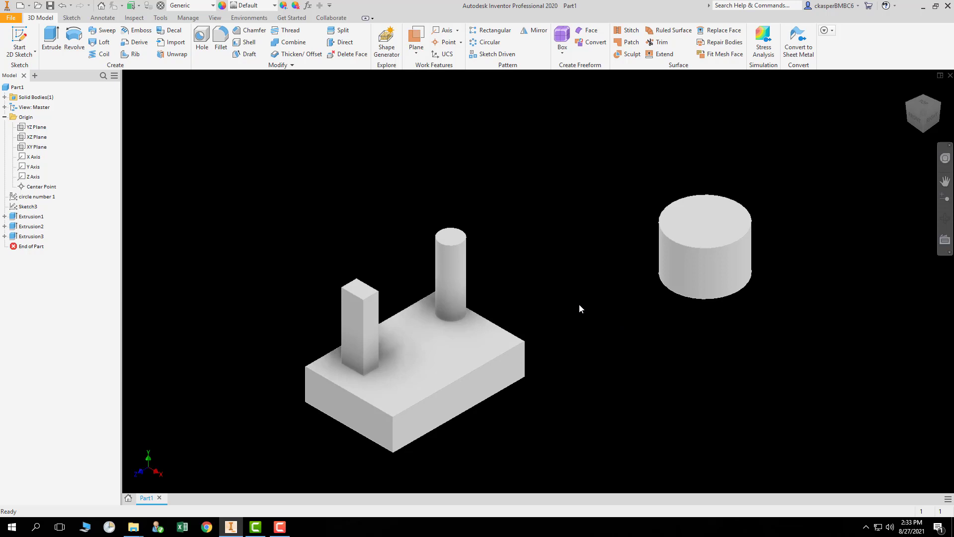
shift+middle_drag(580, 304, 561, 293)
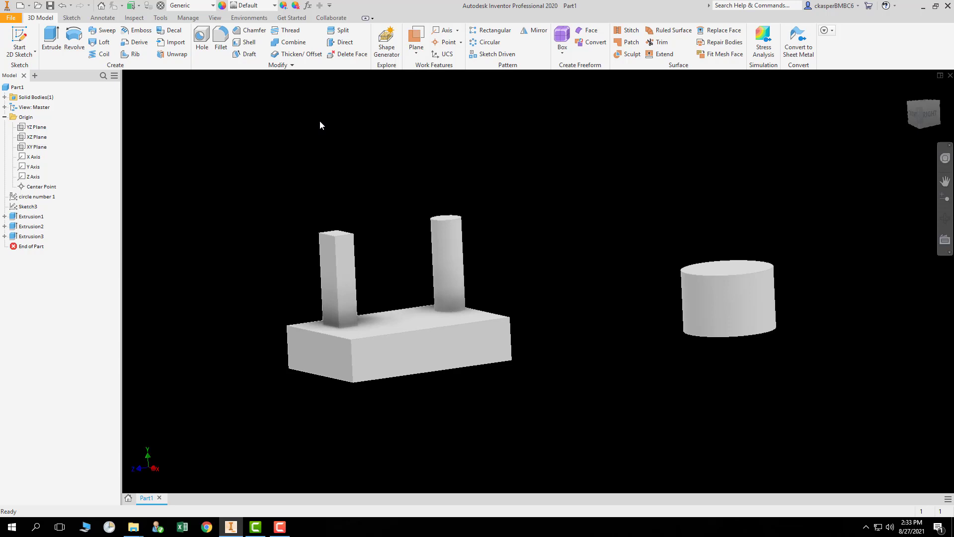
Start saving the part and navigate to the quiz 1 folder inside CS-140 20218.
click(12, 18)
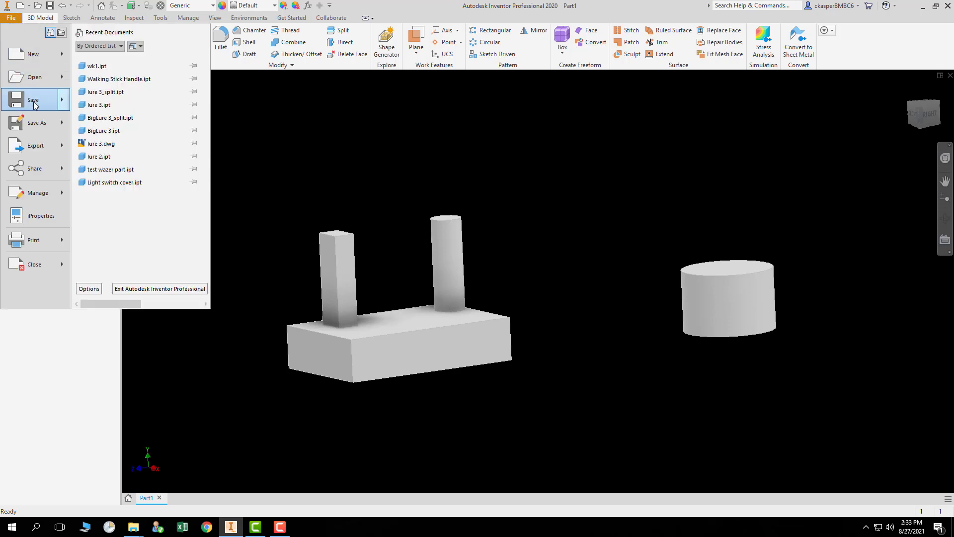
mouse_move(34, 103)
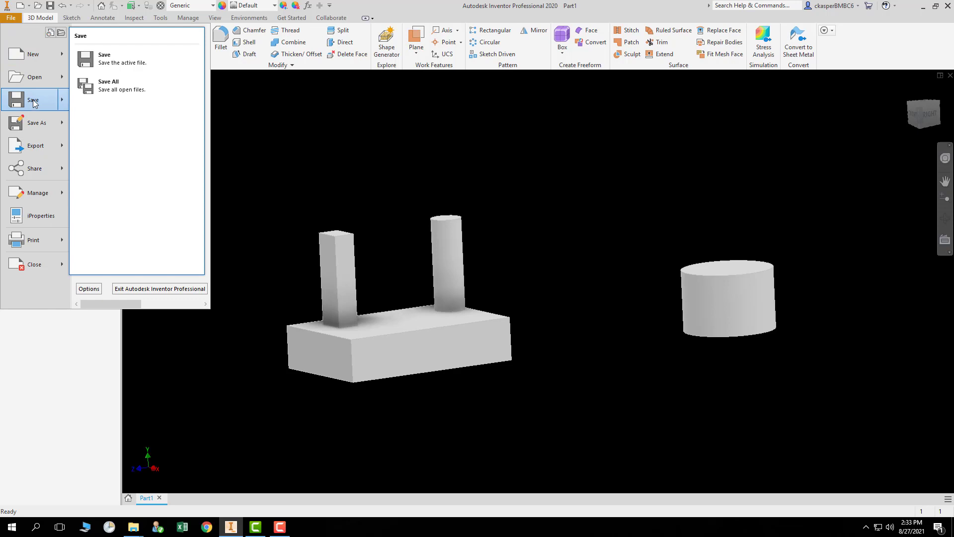
click(34, 102)
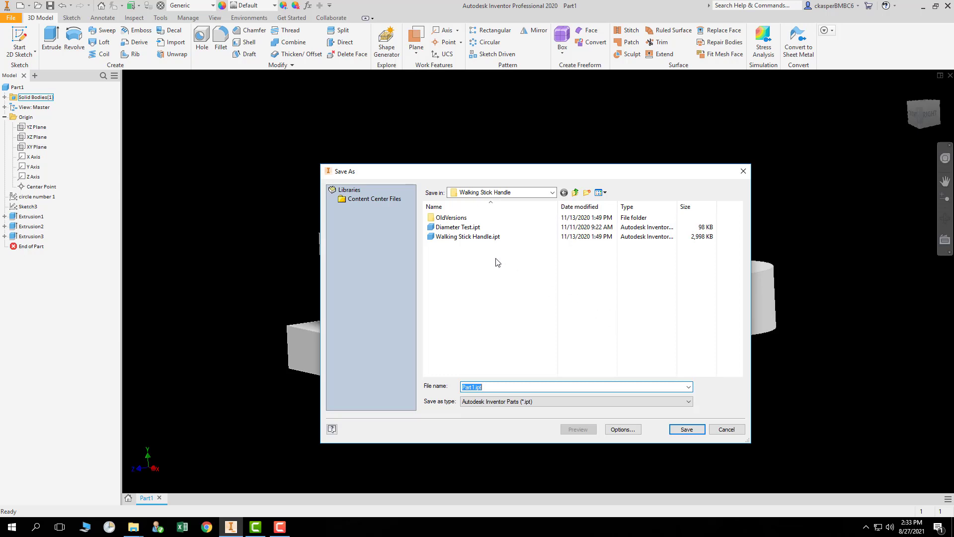
click(576, 193)
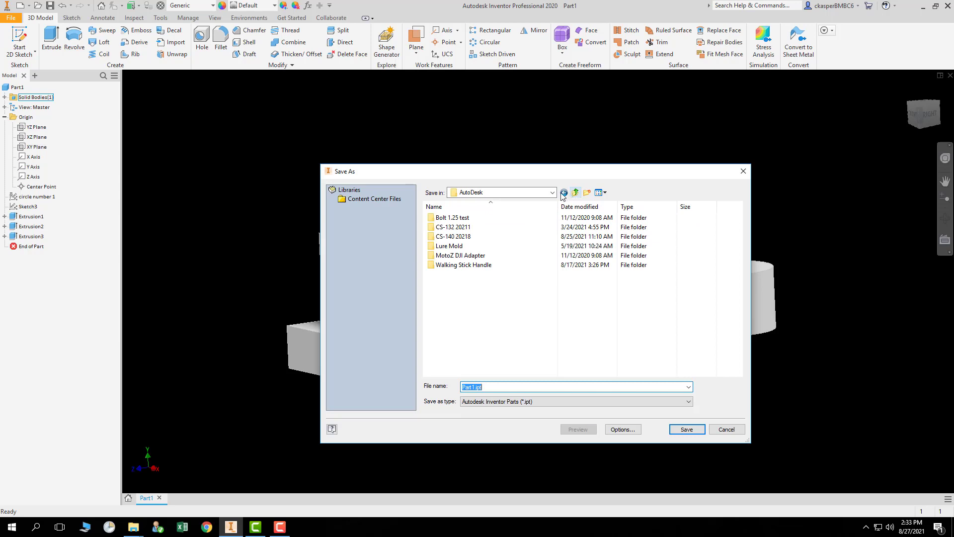
double_click(479, 238)
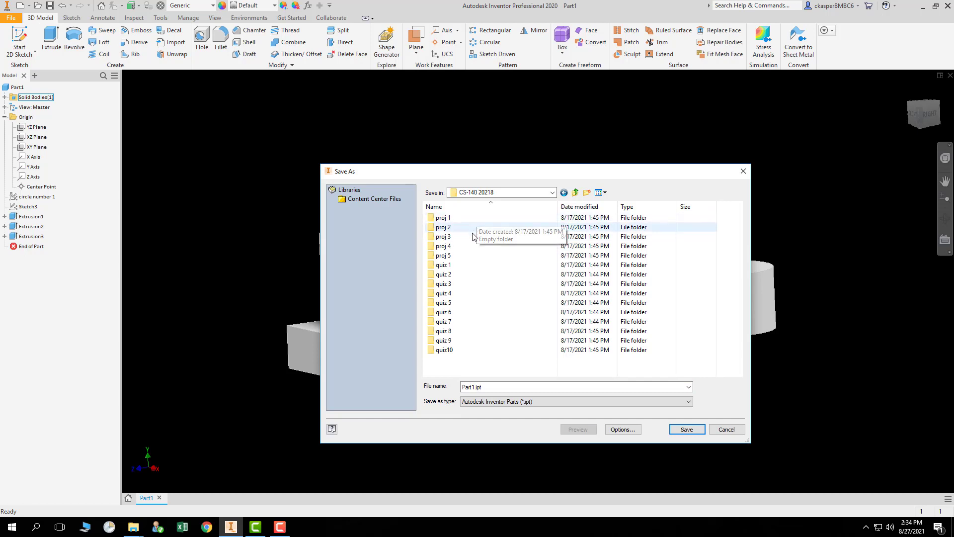
click(470, 268)
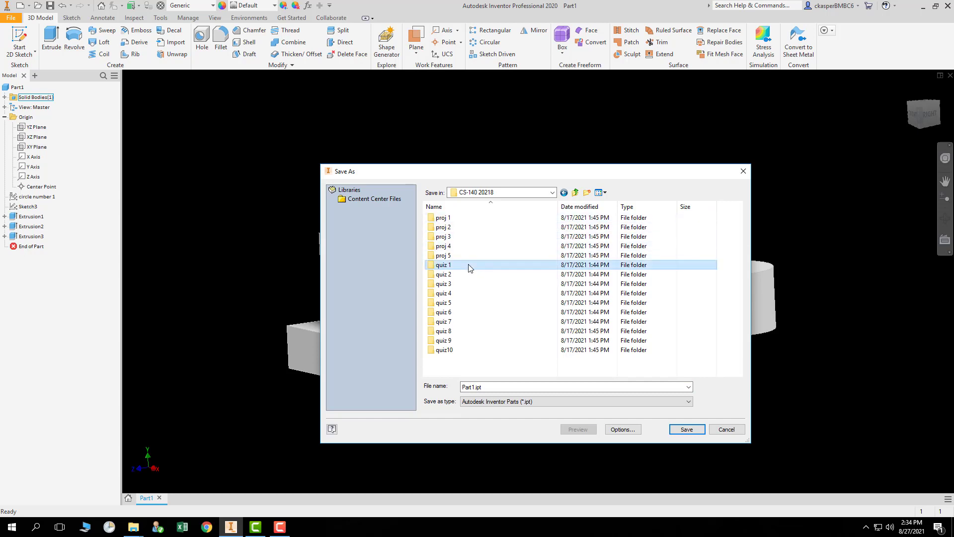
double_click(470, 268)
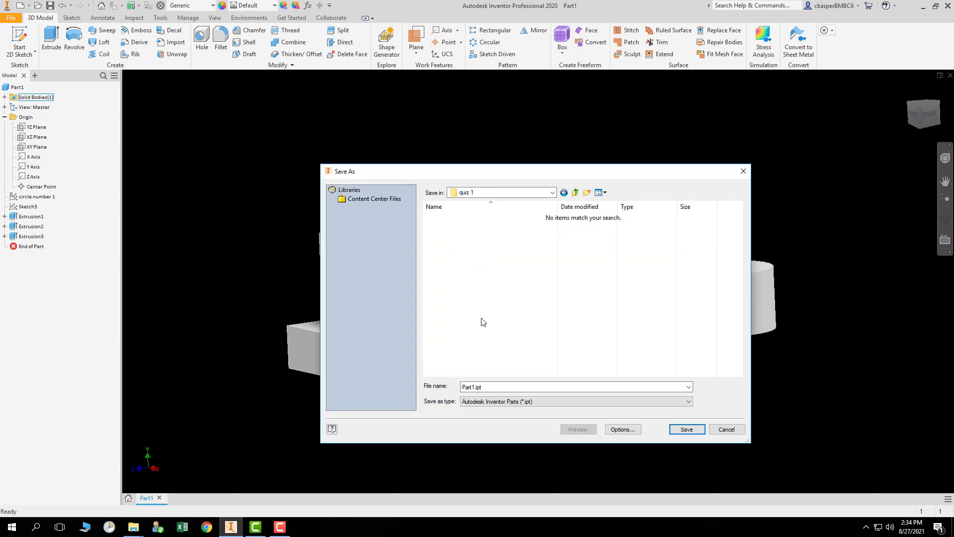
Name the file v01 Intro to Inventor 2020 and save it.
click(528, 385)
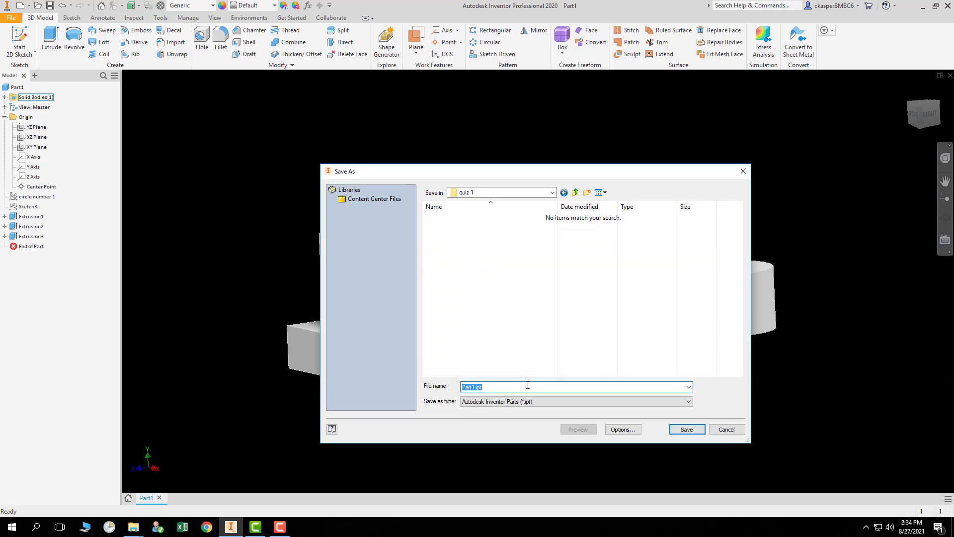
text(v1)
key(BackSpace)
key(BackSpace)
text(v01 Intro to Inventor 2020)
click(687, 429)
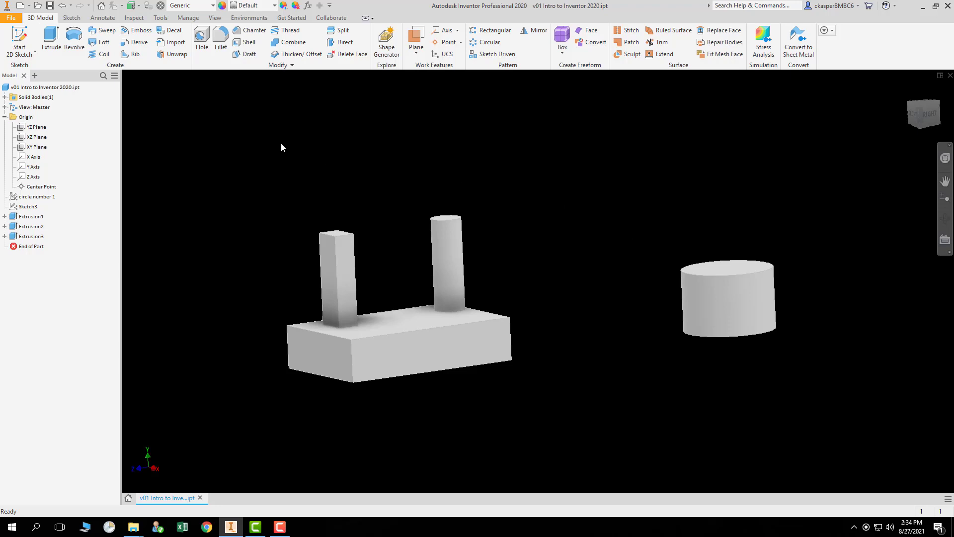
Save all open files.
click(11, 17)
mouse_move(42, 99)
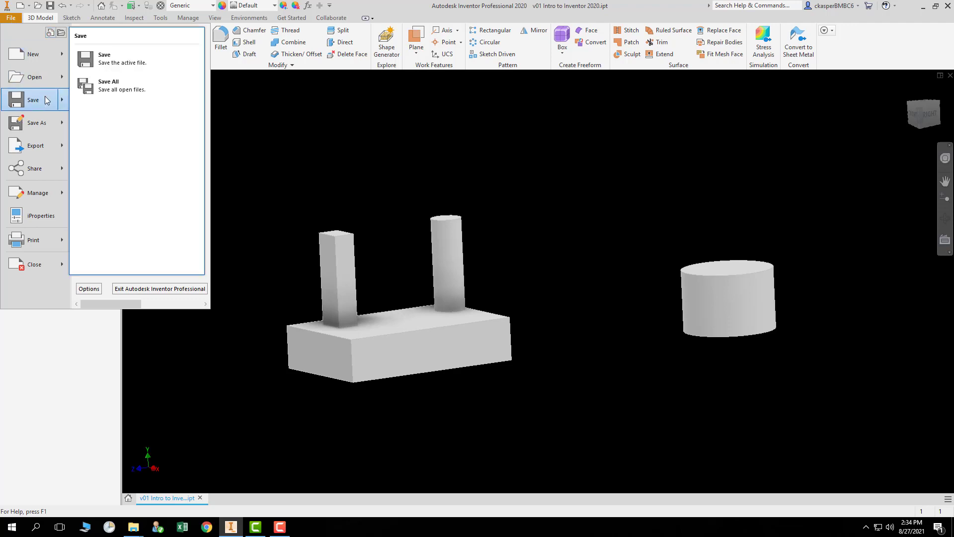
click(111, 91)
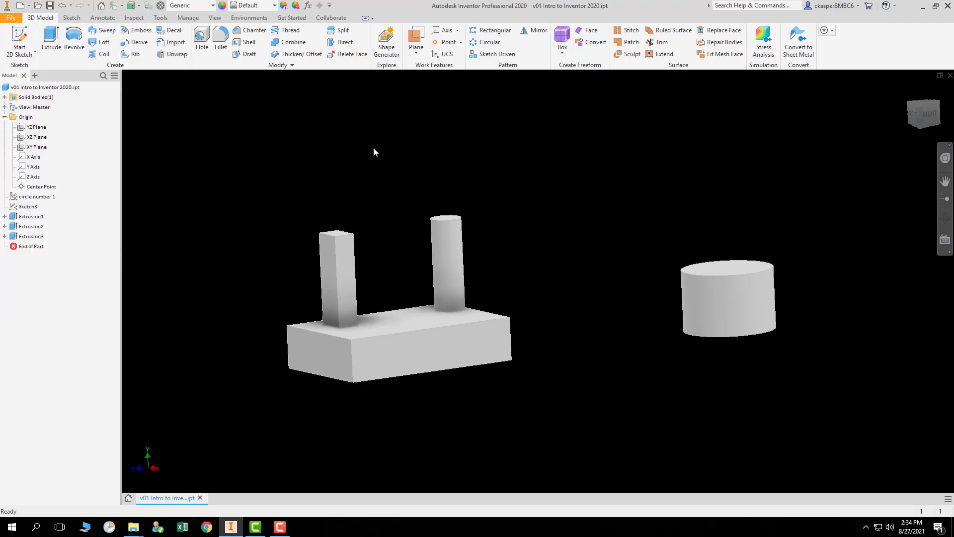
click(11, 17)
mouse_move(33, 125)
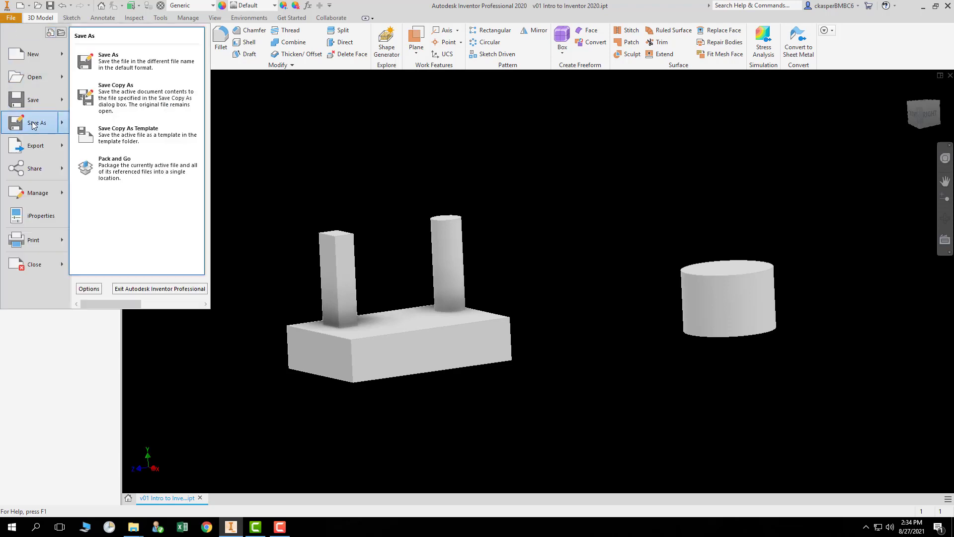
click(122, 62)
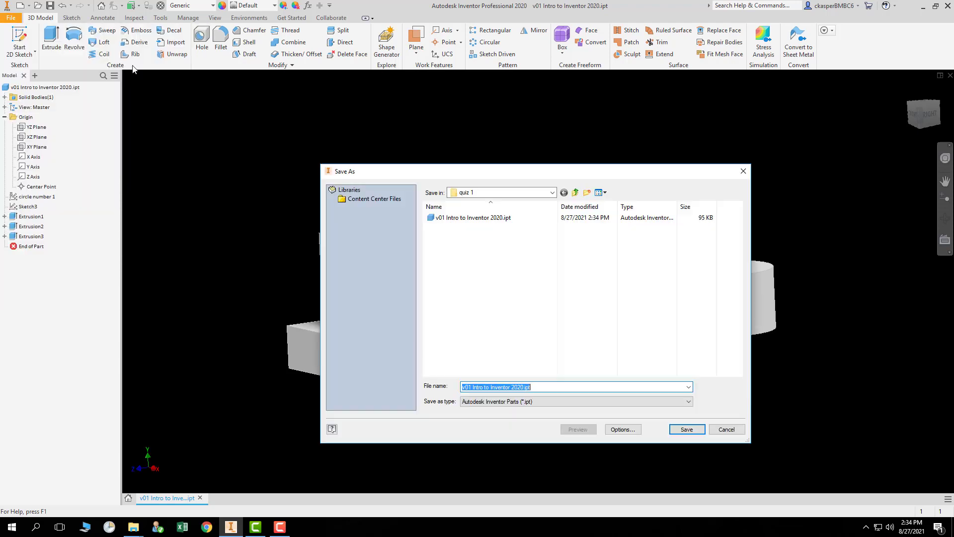
click(553, 192)
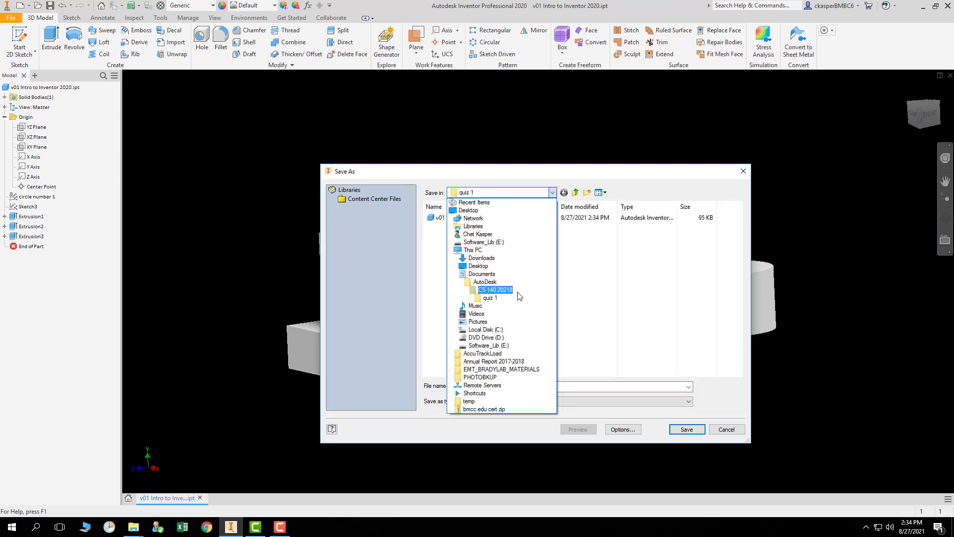
click(732, 432)
click(727, 429)
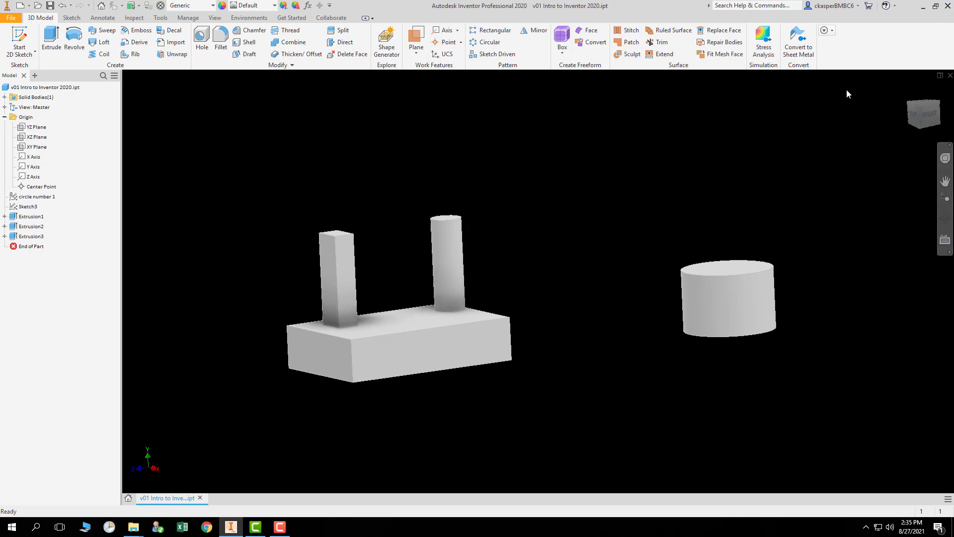
Close Inventor and browse in File Explorer to the quiz 1 folder under Documents, AutoDesk, CS-140 20218.
click(948, 6)
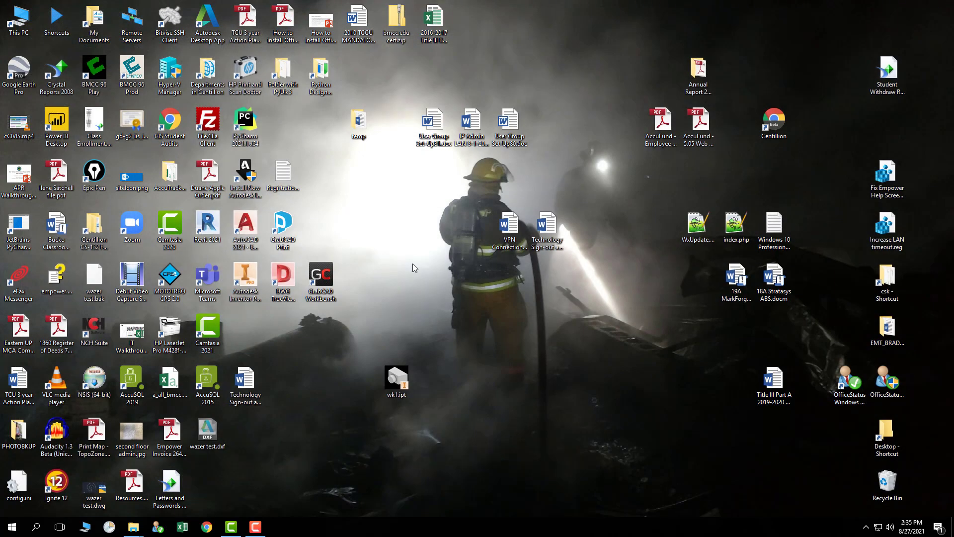
double_click(18, 24)
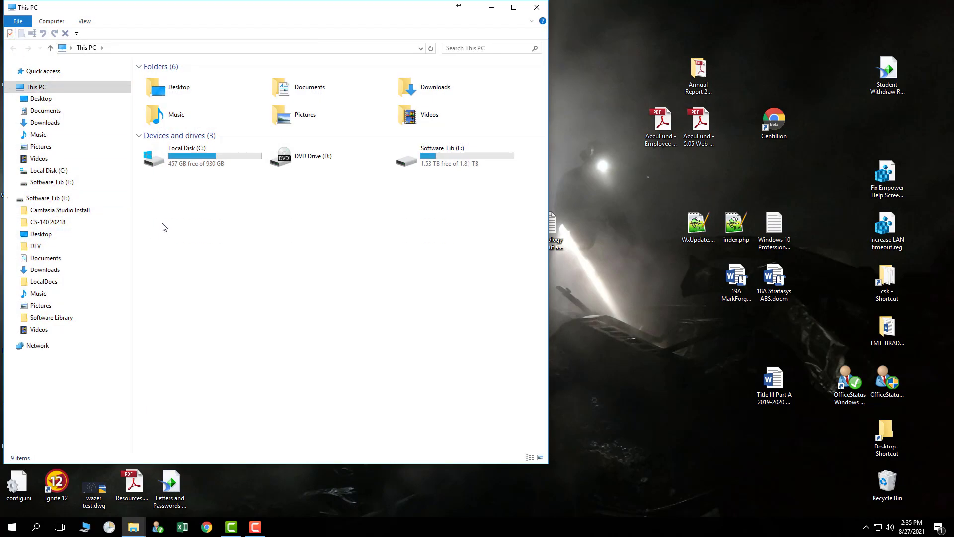
double_click(296, 88)
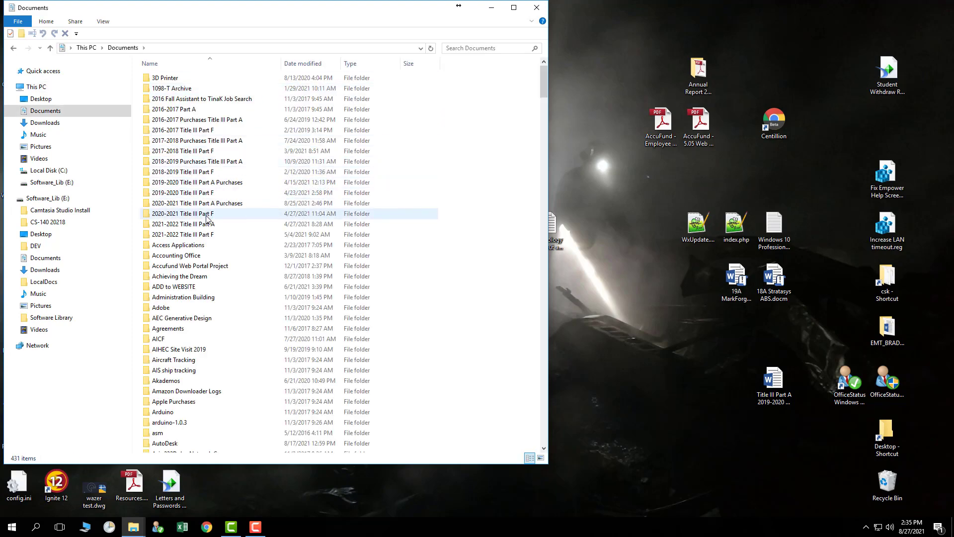
scroll(202, 231, down, 1)
scroll(202, 232, down, 4)
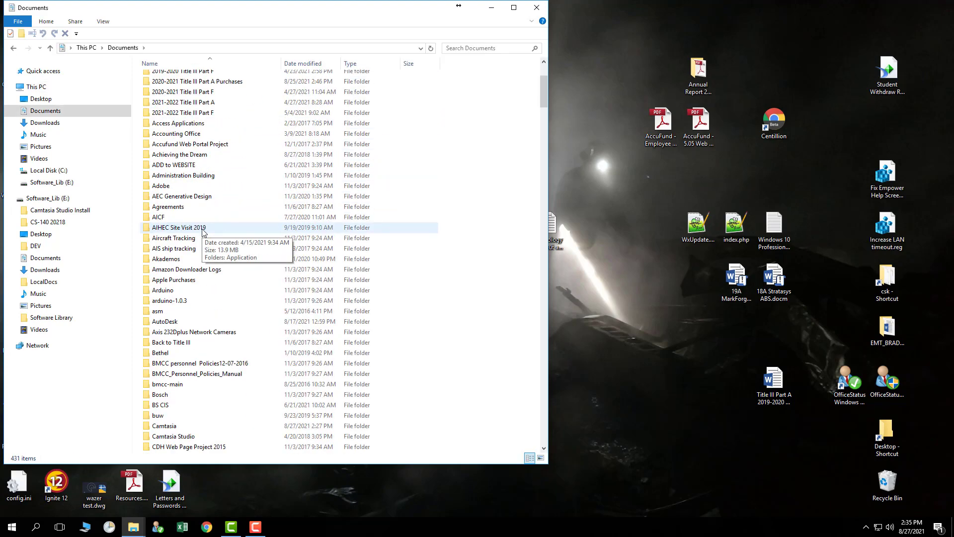
scroll(194, 263, down, 1)
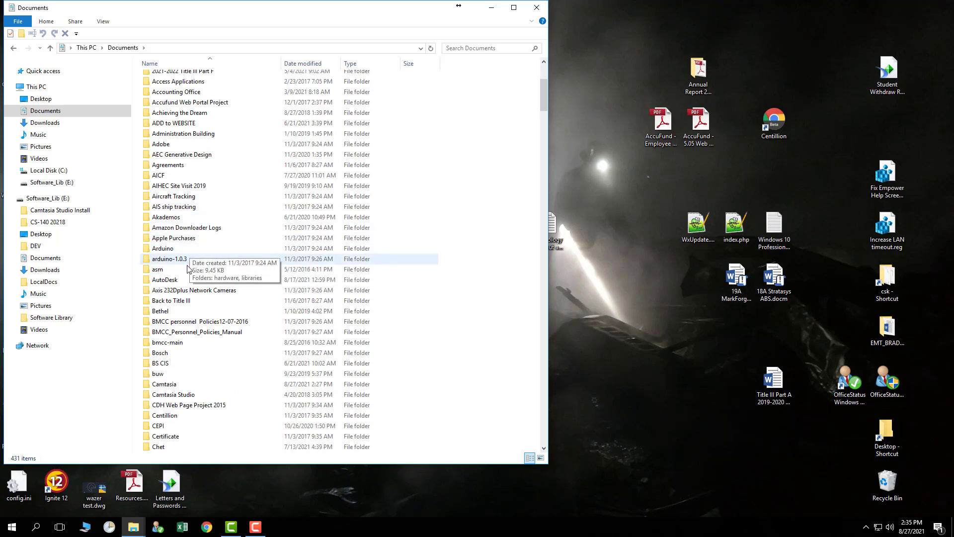
double_click(184, 281)
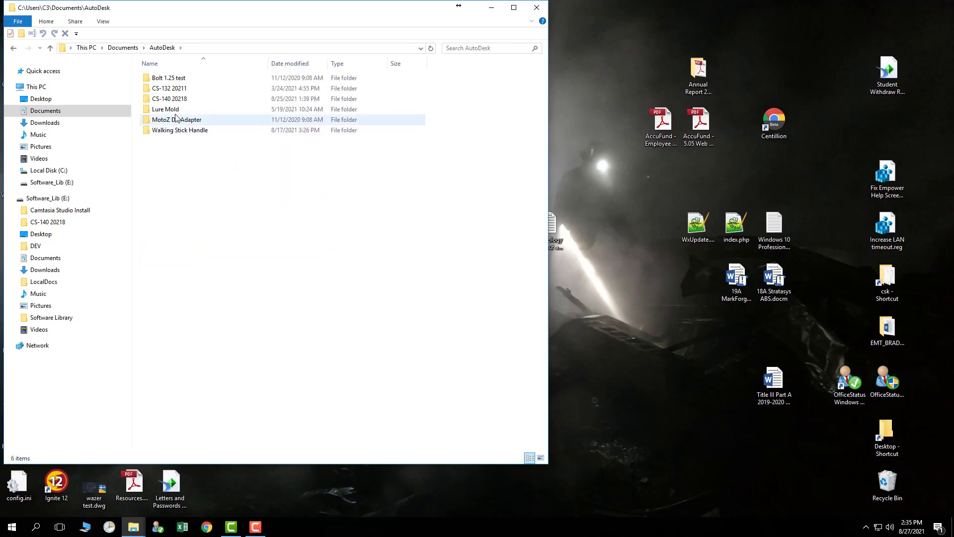
double_click(207, 99)
drag(208, 103, 181, 135)
double_click(179, 132)
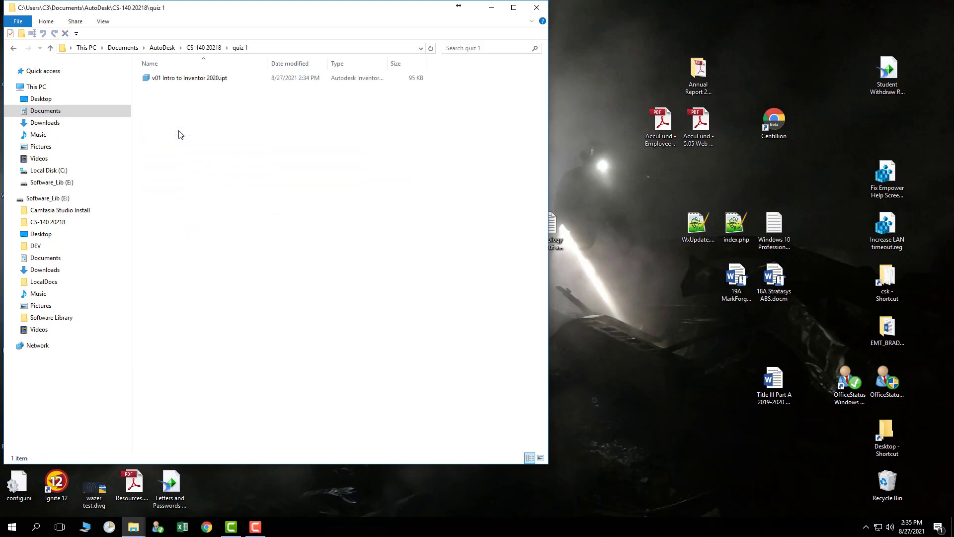
Reopen v01 Intro to Inventor 2020.ipt from the quiz 1 folder to check the saved part, then close it again.
click(171, 80)
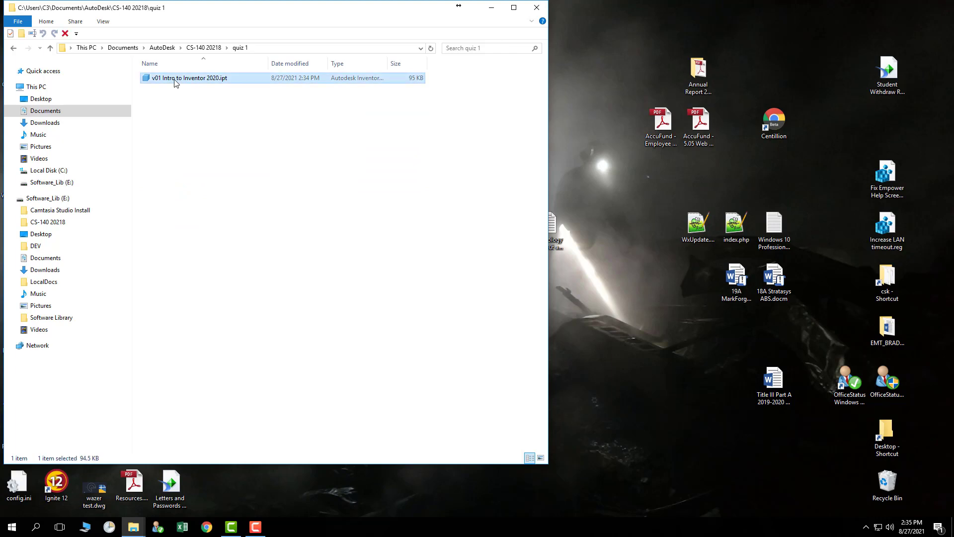
double_click(170, 78)
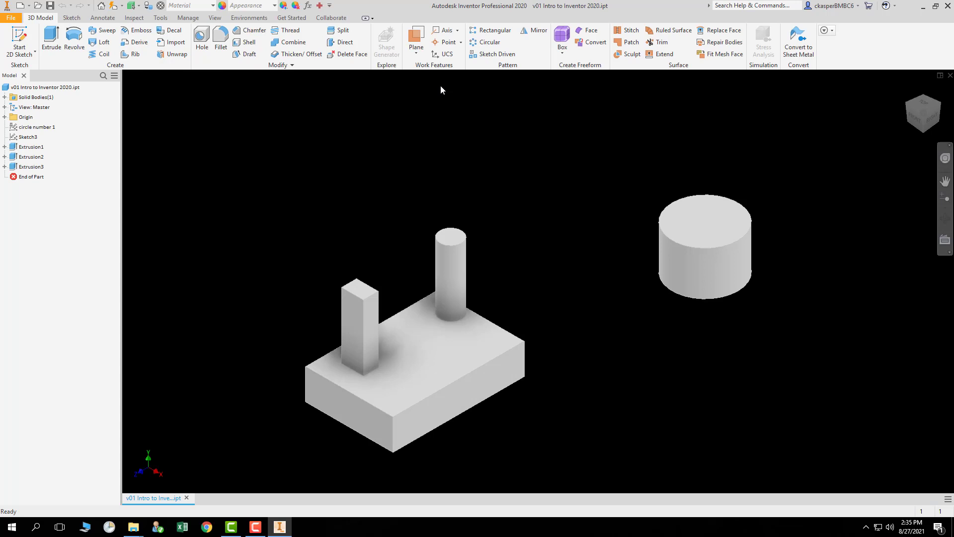
middle_drag(528, 255, 512, 216)
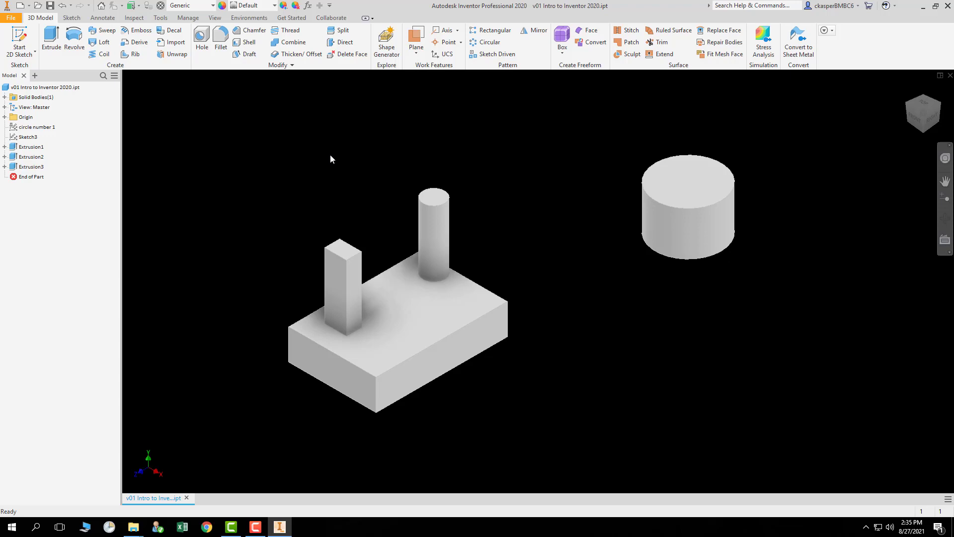
click(948, 6)
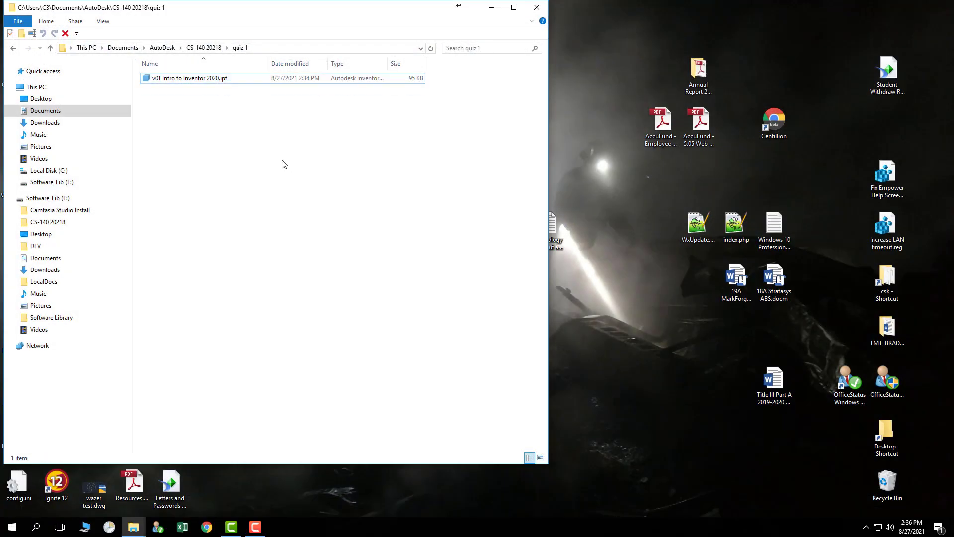
drag(194, 82, 199, 85)
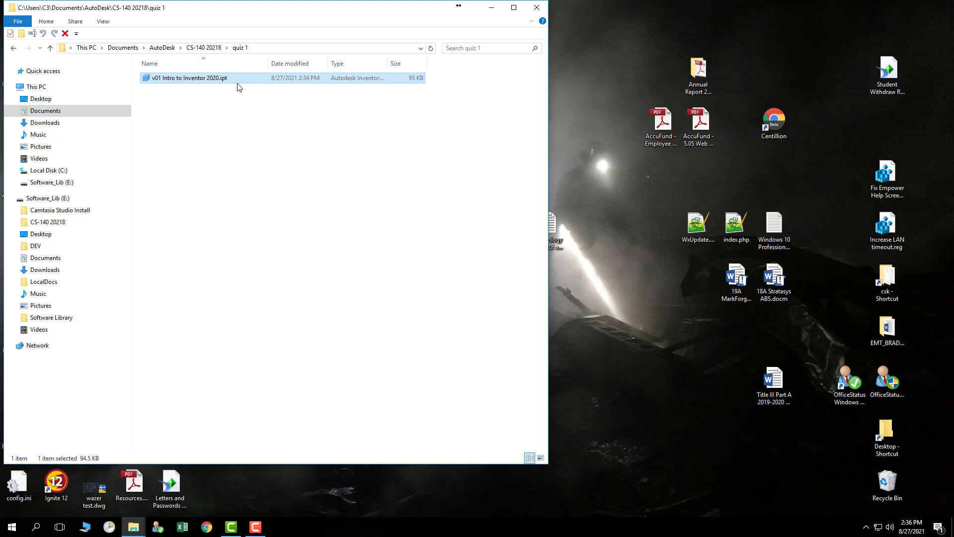